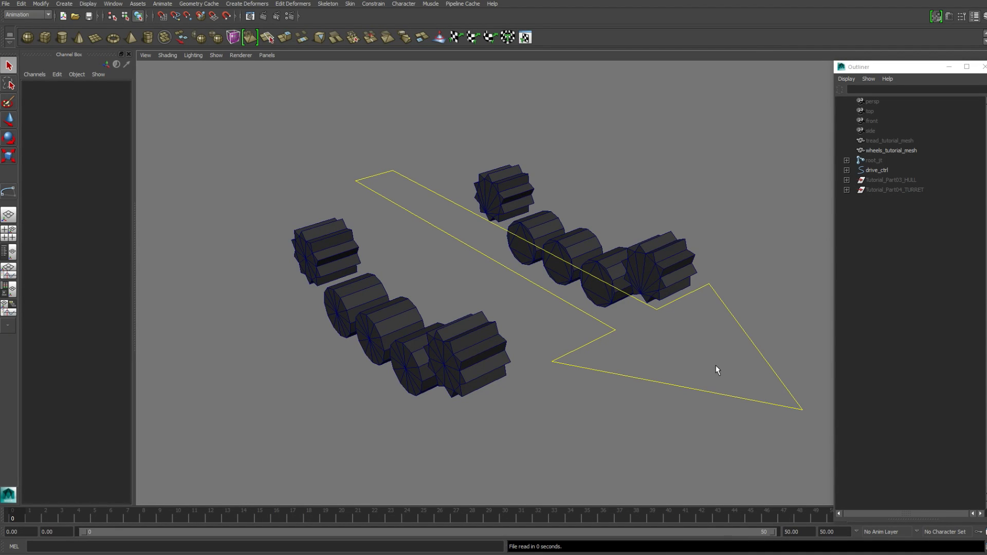
Move drive_ctrl forward to about 243 in Z and rotate it about 9 degrees in Y to test the wheels.
left_click_drag(716, 368, 554, 320, "alt")
scroll(715, 321, "down", 3)
left_click(678, 326)
key("w")
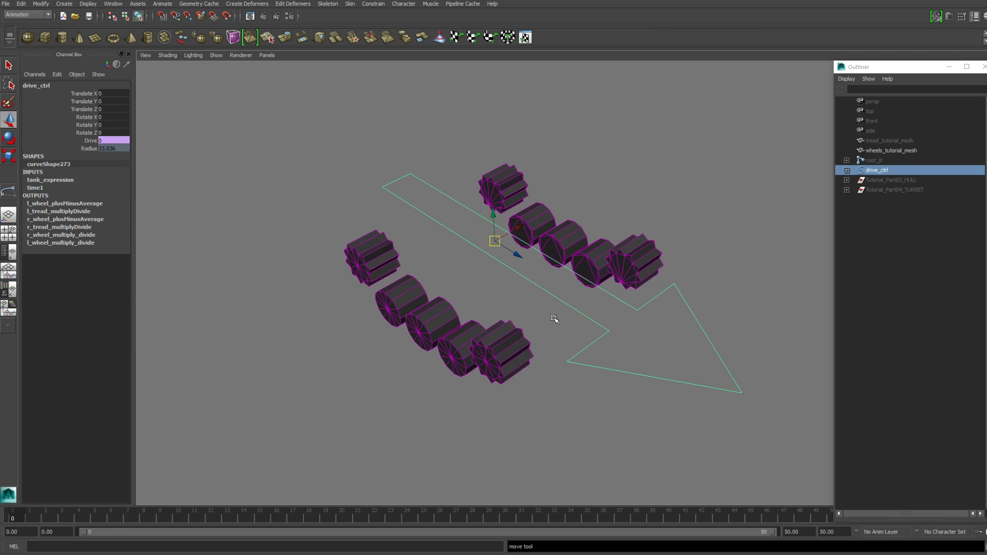
left_click_drag(518, 255, 538, 266)
middle_click_drag(606, 309, 513, 242, "alt")
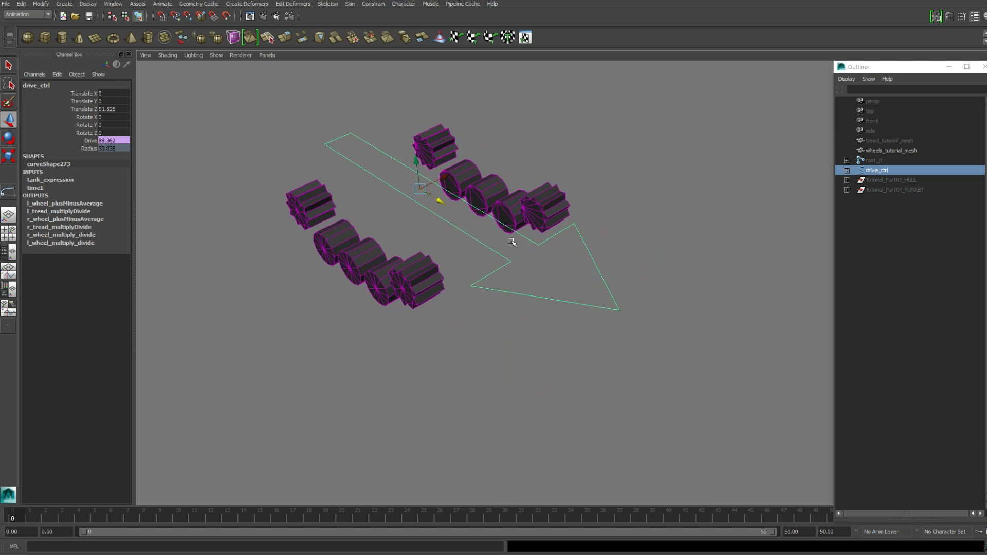
left_click_drag(514, 242, 519, 239, "alt")
left_click_drag(422, 239, 482, 293)
key("e")
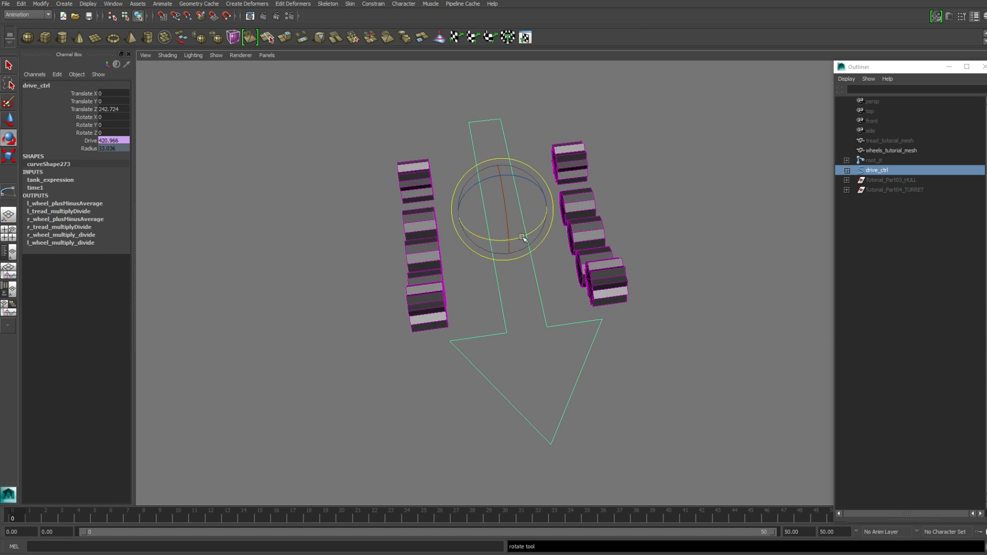
mouse_move(525, 235)
left_mouse_down()
mouse_move(511, 238)
mouse_move(540, 231)
mouse_move(502, 231)
mouse_move(546, 223)
mouse_move(524, 227)
mouse_move(531, 225)
left_mouse_up()
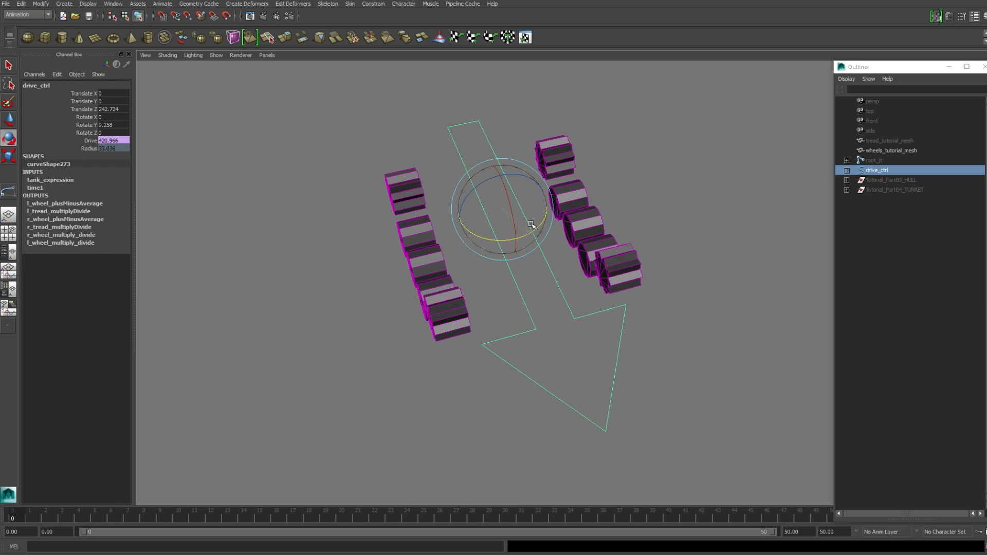
Unhide tread_tutorial_mesh.
left_click(892, 140)
mouse_move(656, 273)
left_mouse_down("alt")
mouse_move(707, 254)
mouse_move(646, 287)
left_mouse_up("alt")
key("shift+h")
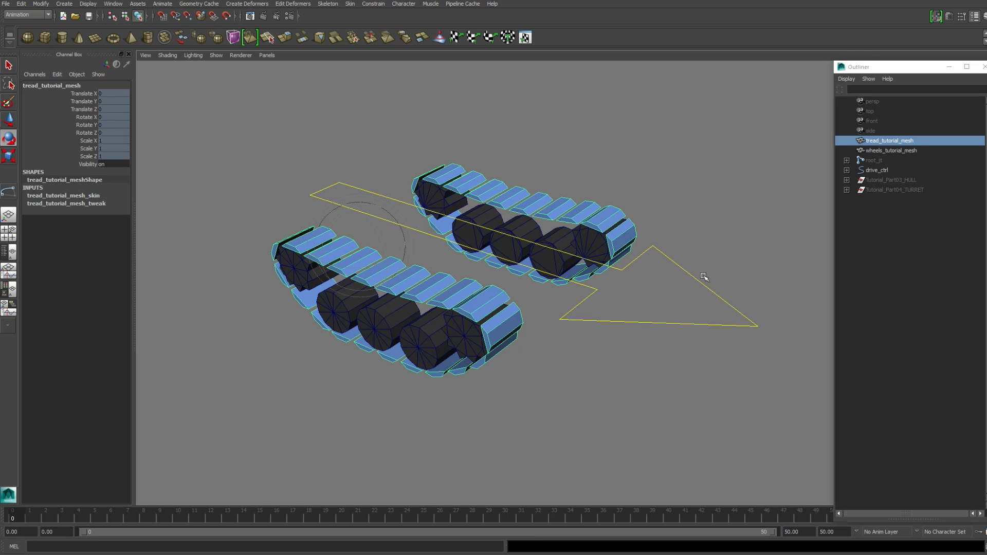
Move drive_ctrl to about X 41, Z 496 and rotate it to about -8.5 degrees in Y to test the treads.
left_click(678, 324)
scroll(565, 288, "down", 3)
key("w")
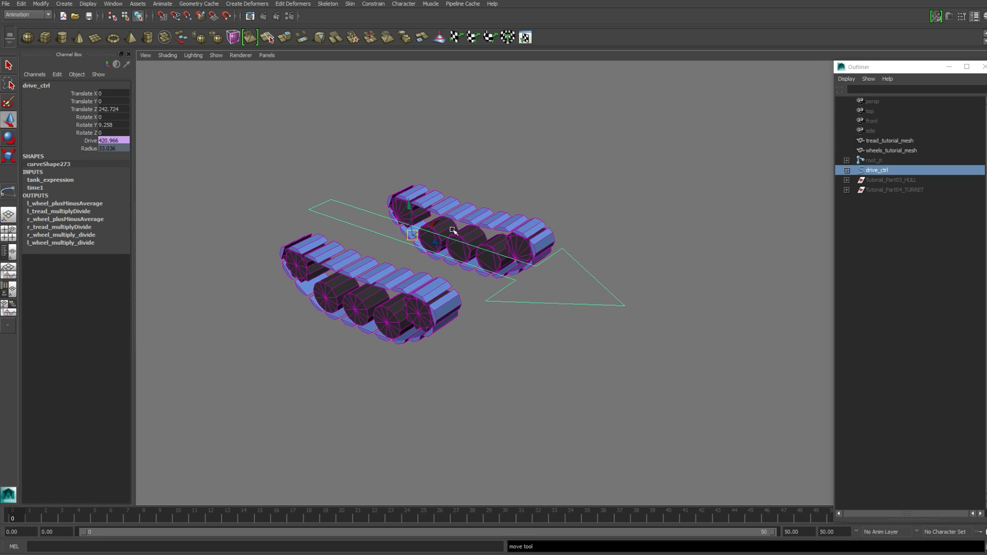
left_click_drag(438, 240, 517, 271)
key("e")
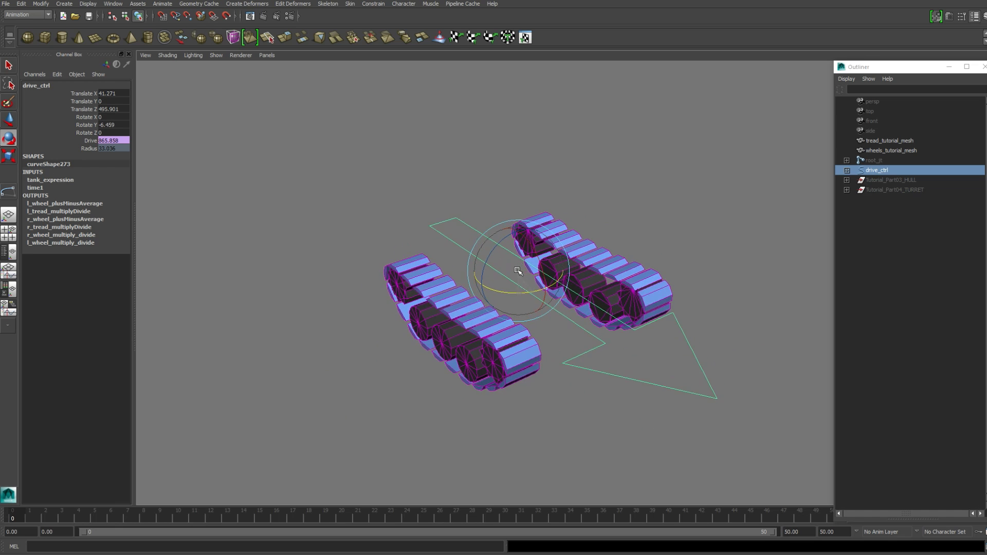
middle_click_drag(573, 317, 550, 279, "alt")
left_click_drag(550, 280, 547, 284, "alt")
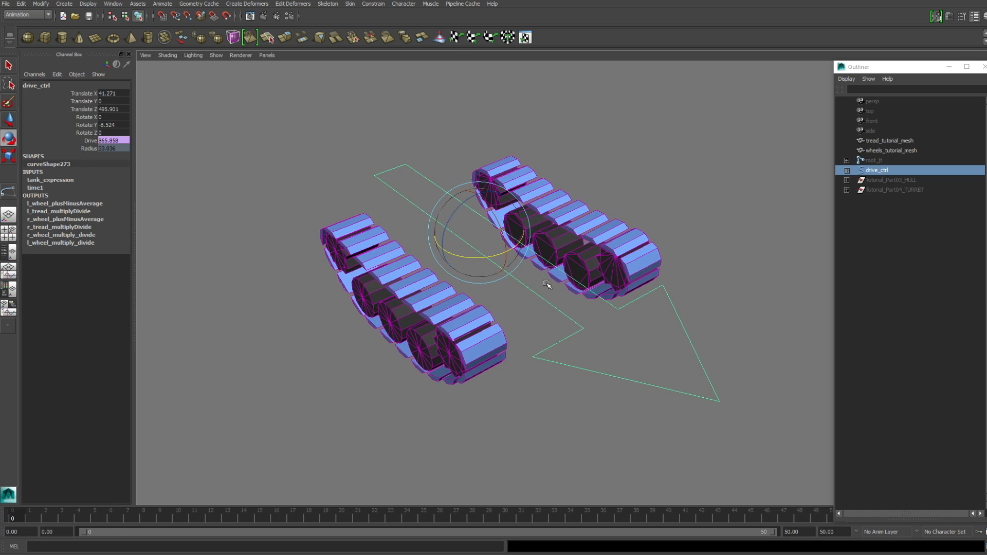
Reset the translation and X/Y rotation of drive_ctrl to 0 and deselect it.
left_click(105, 93)
key("Return")
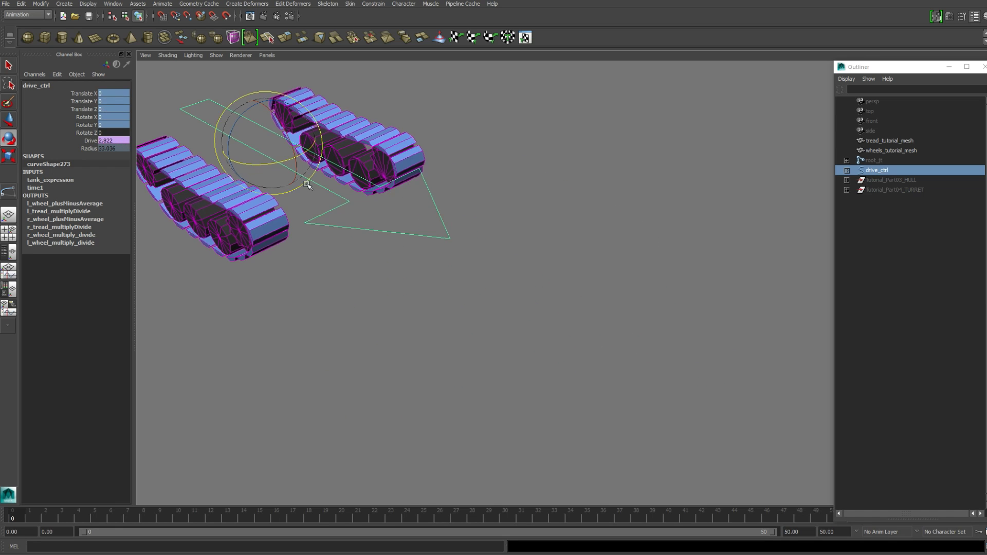
middle_click_drag(336, 186, 514, 306, "alt")
right_click_drag(514, 306, 552, 319, "alt")
left_click(681, 221)
middle_click_drag(611, 276, 624, 265, "alt")
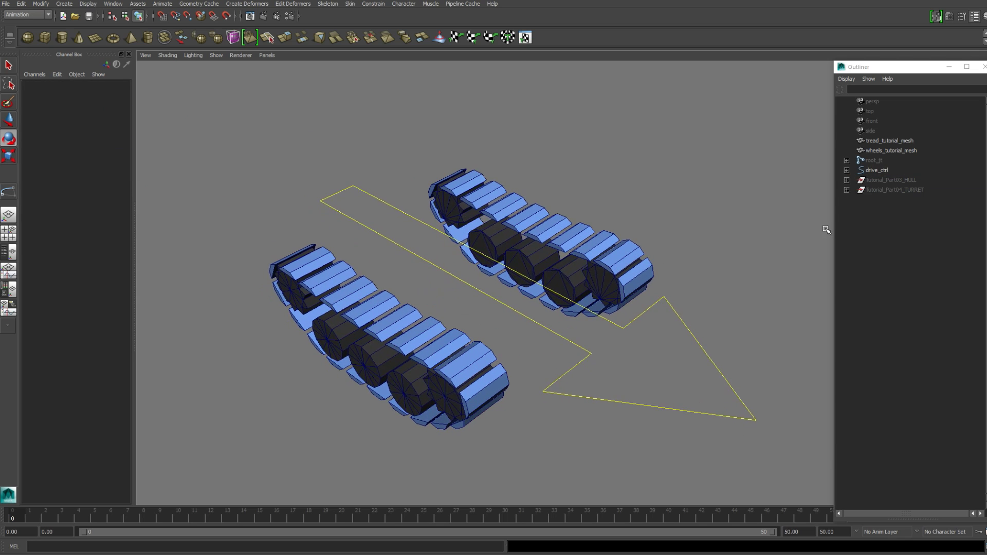
Unhide the Tutorial_Part03_HULL group and expand its contents.
left_click_drag(723, 253, 734, 221, "alt")
key("ctrl+shift+h")
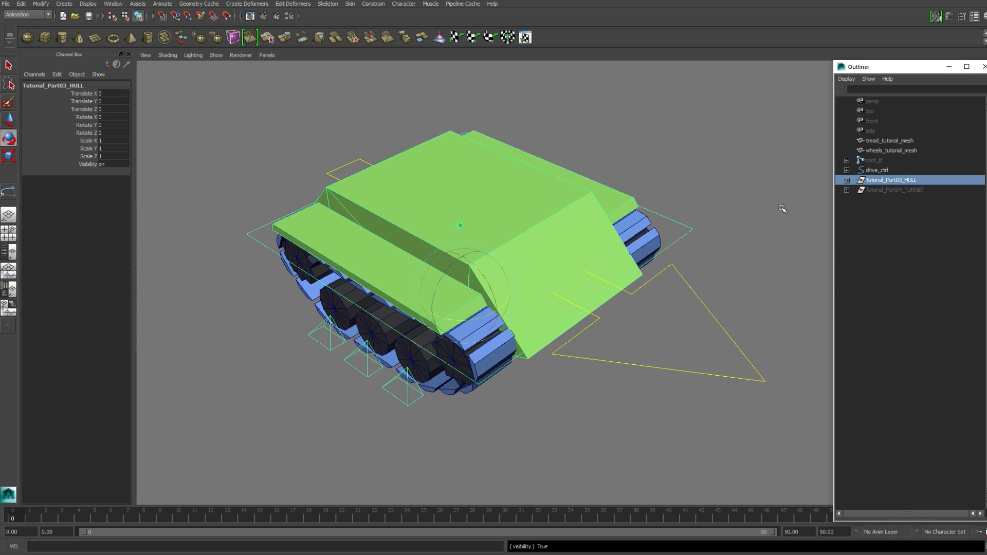
left_click(847, 180)
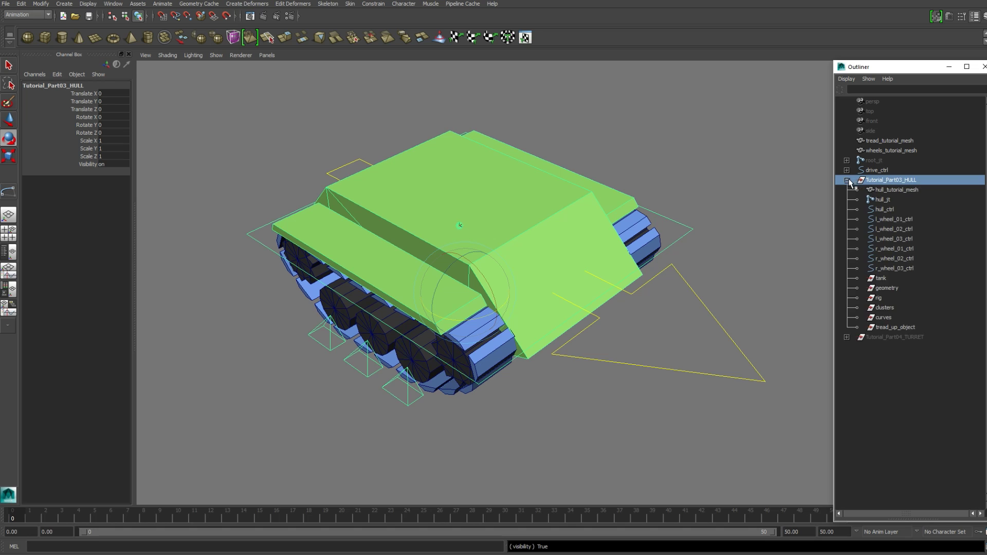
Move the tank, geometry, rig, clusters, curves and tread_up_object groups out of Tutorial_Part03_HULL, placing them above tread_tutorial_mesh.
left_click(825, 223)
left_click(887, 279)
left_click(894, 326, "shift")
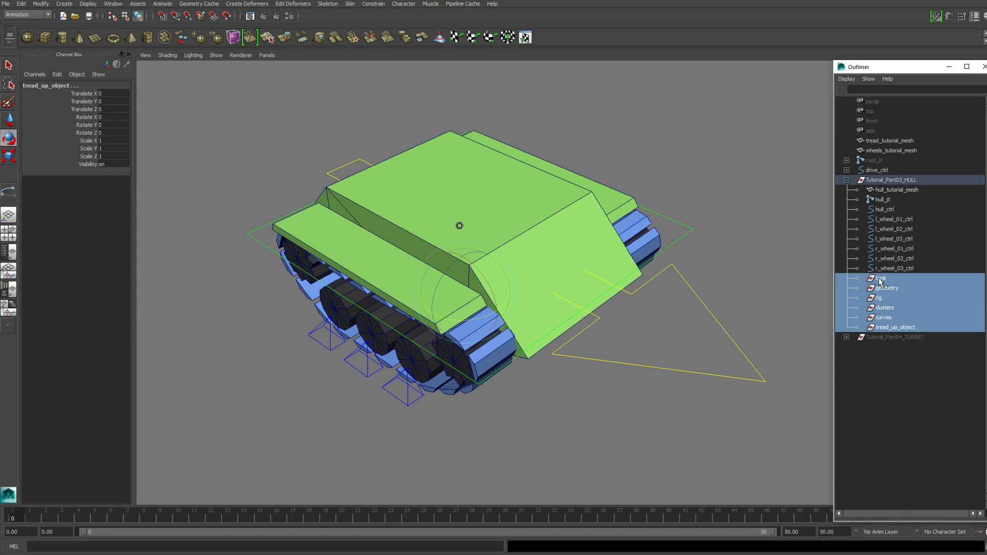
middle_click_drag(880, 280, 889, 143)
Review the command for making empty groups and inspect the tank, rig, geometry, clusters, curves and tread_up_object groups.
left_click(64, 4)
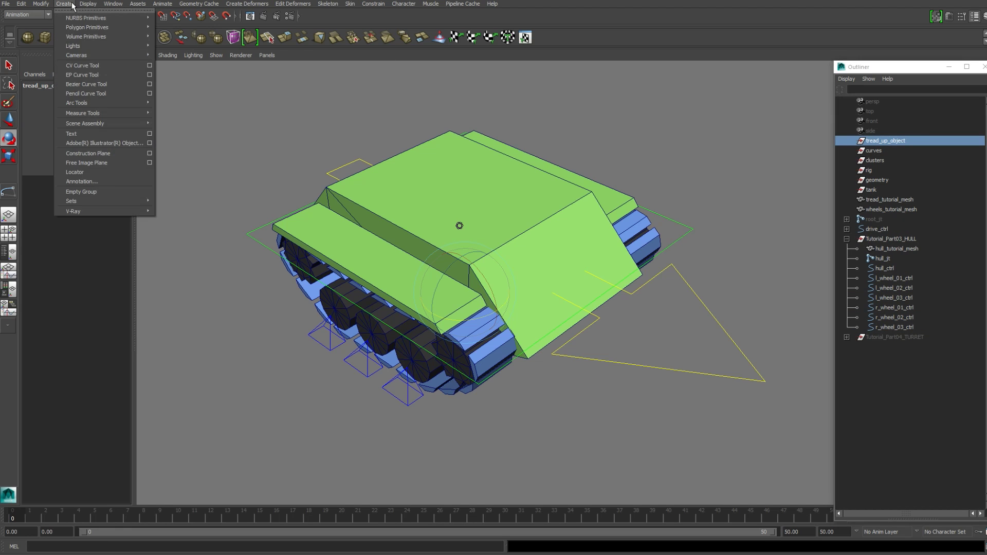
left_click(873, 170)
left_click(874, 189)
left_click(882, 180)
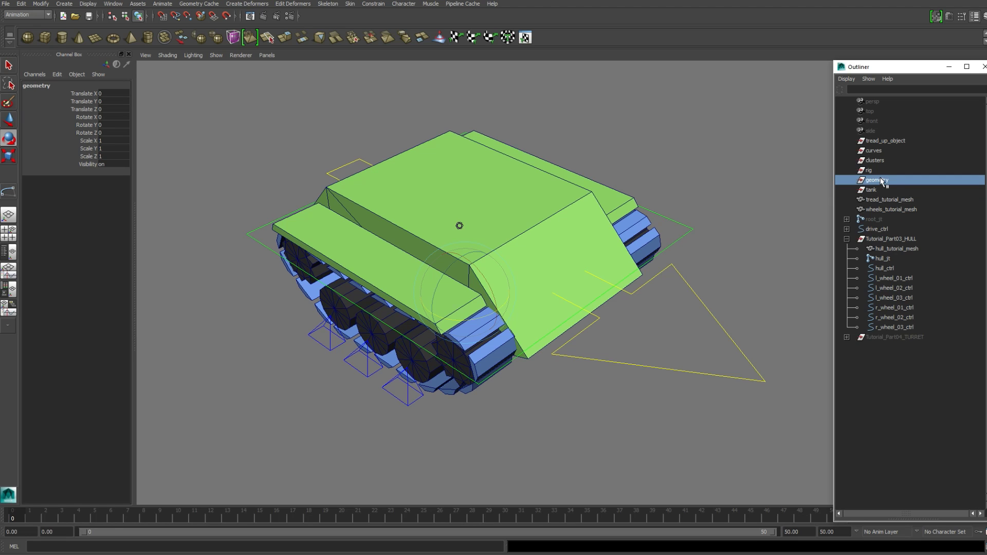
left_click(867, 170)
left_click(880, 161)
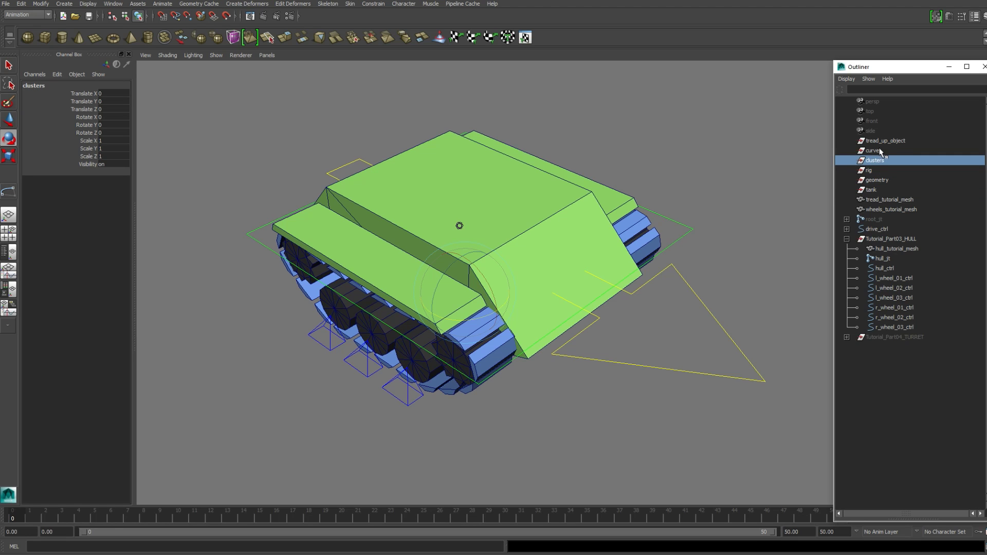
left_click(876, 150)
left_click(886, 141)
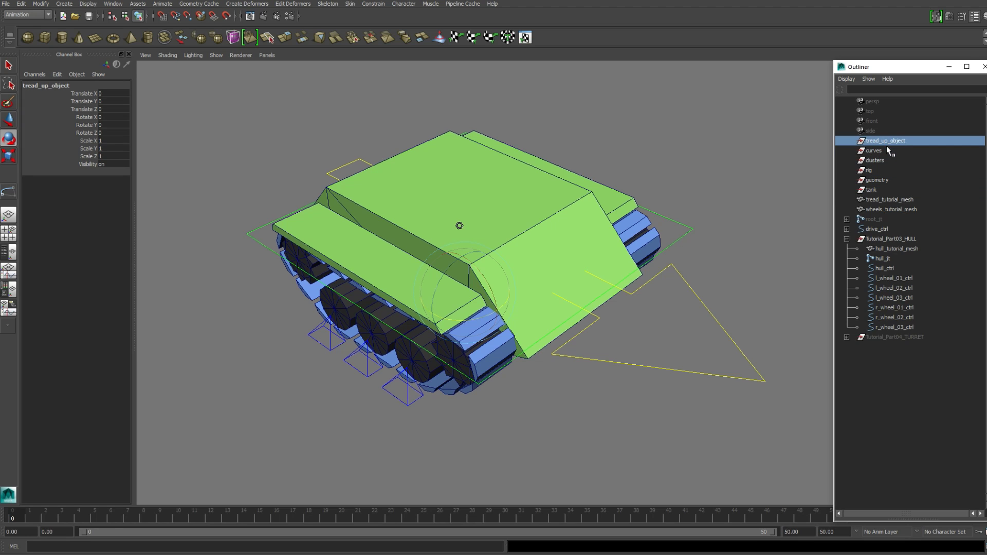
Place tank above the other groups, nest geometry and rig under it, and nest tread_up_object, curves and clusters under rig.
left_click(872, 190)
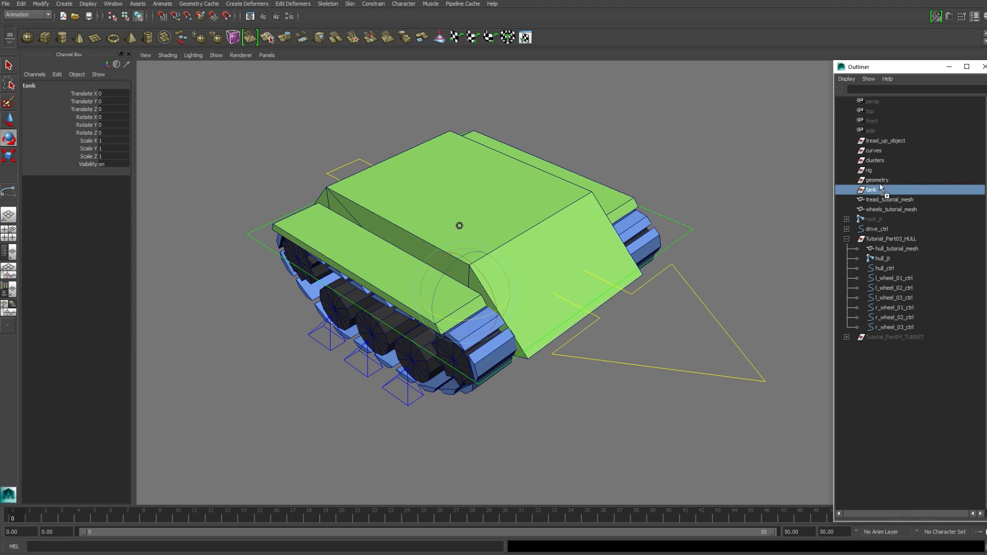
middle_click_drag(872, 190, 875, 141)
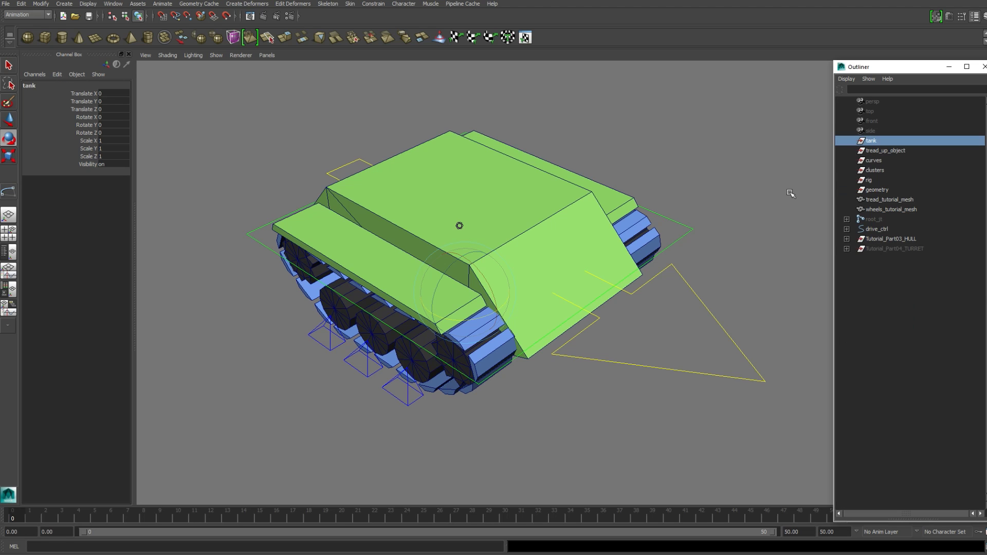
left_click(878, 152)
left_click(874, 161, "shift")
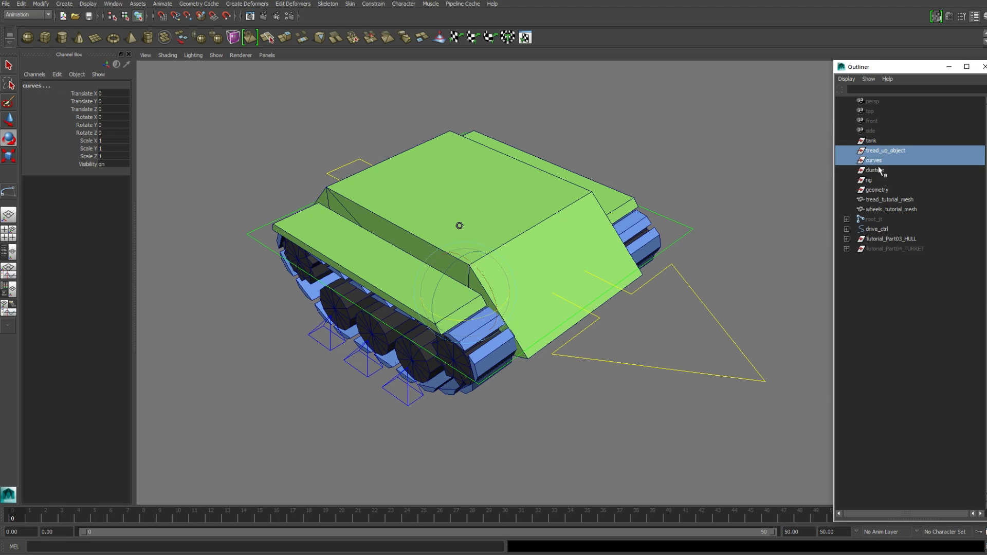
left_click(881, 171, "shift")
middle_click_drag(880, 173, 872, 141)
left_click(876, 161)
left_click(866, 154)
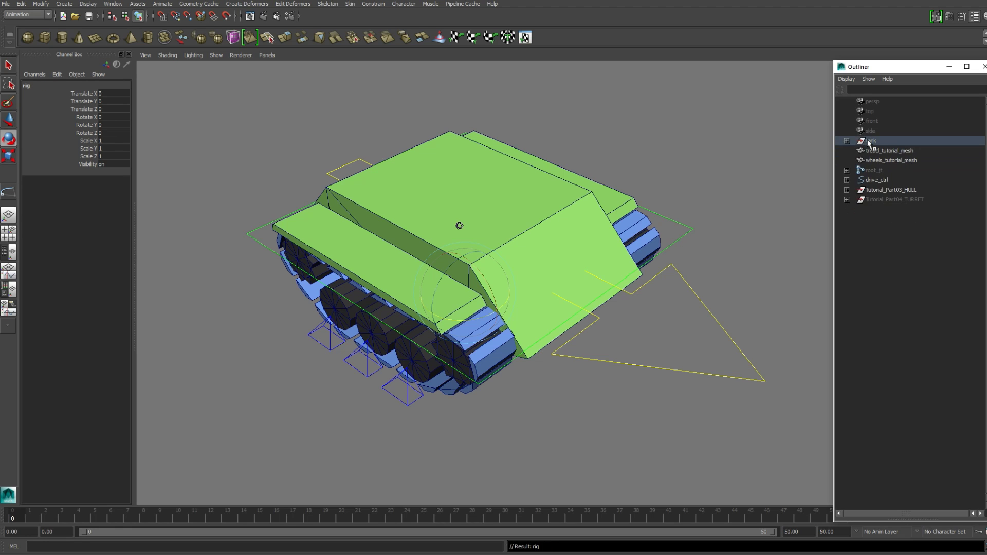
left_click(857, 161)
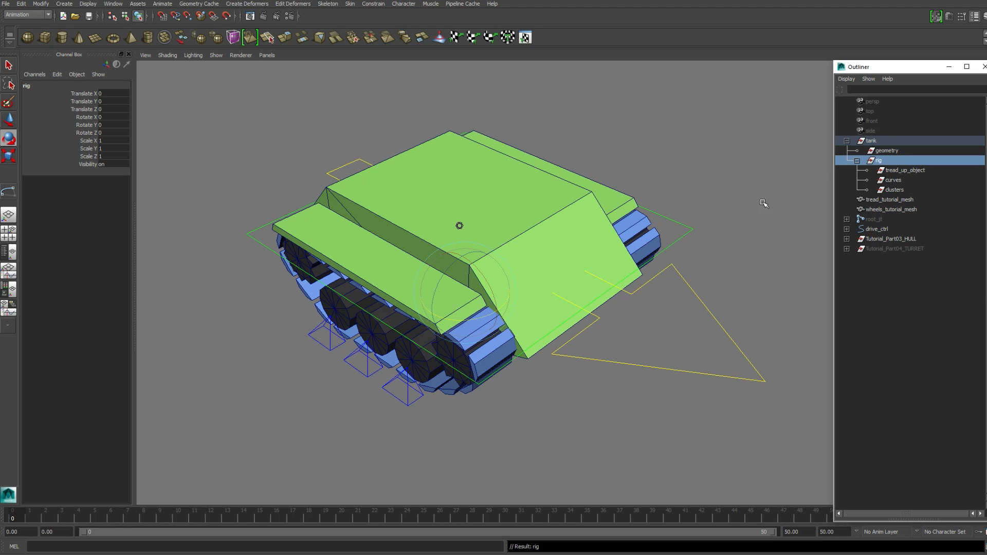
Parent the tread and wheels meshes under geometry, and parent the hidden root_jt and drive_ctrl under the tank group.
left_click_drag(884, 202, 889, 152)
left_click(877, 201)
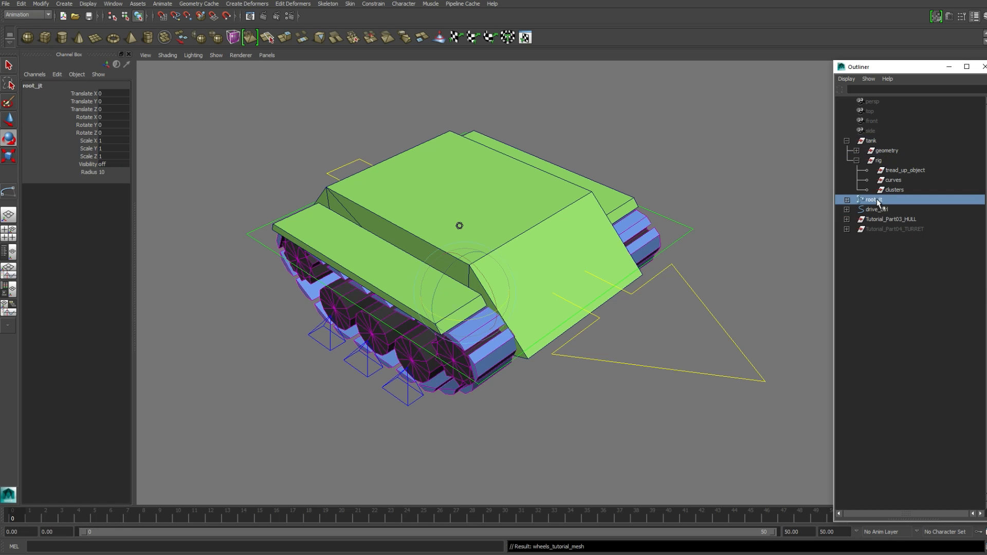
left_click_drag(503, 241, 628, 220, "alt")
left_click_drag(645, 266, 659, 266, "alt")
key("ctrl+h")
left_click_drag(873, 202, 878, 161)
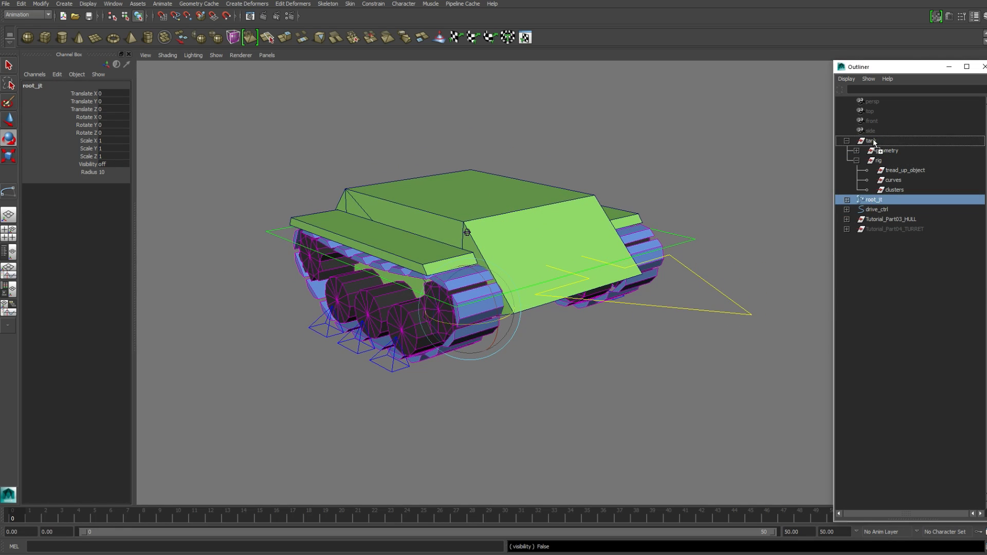
left_click_drag(876, 210, 878, 160)
Unhide the two tread curves and two tread up objects under drive_ctrl.
left_click(856, 210)
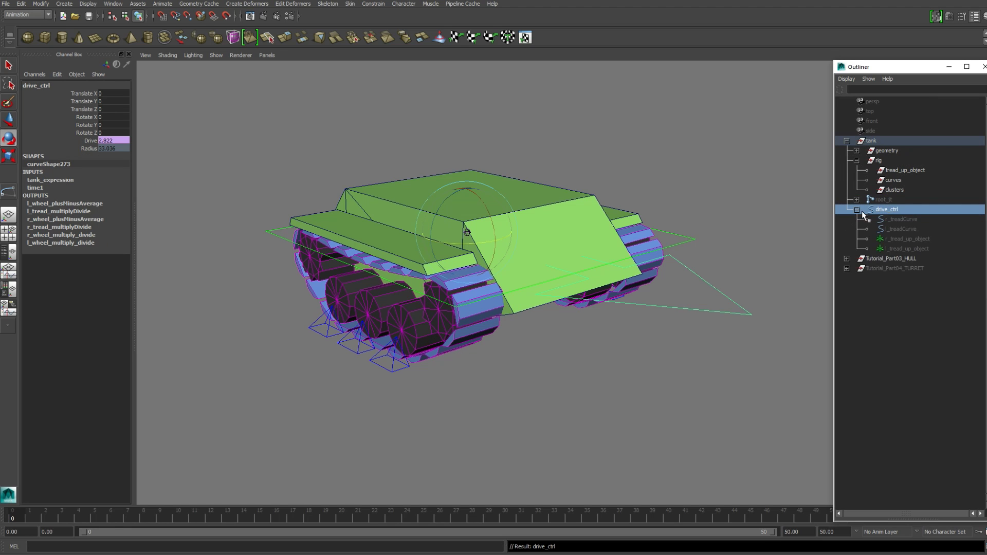
left_click(903, 219)
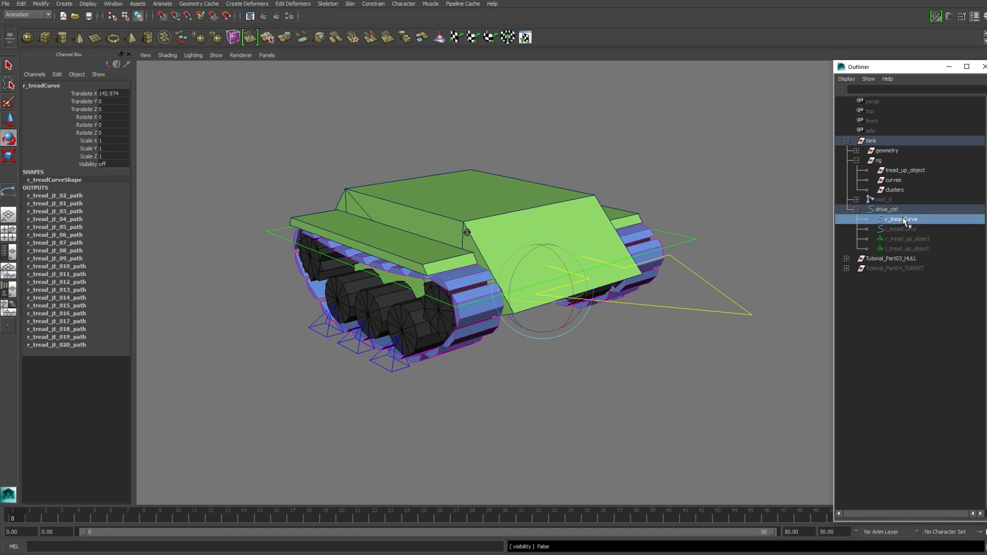
left_click(904, 249, "shift")
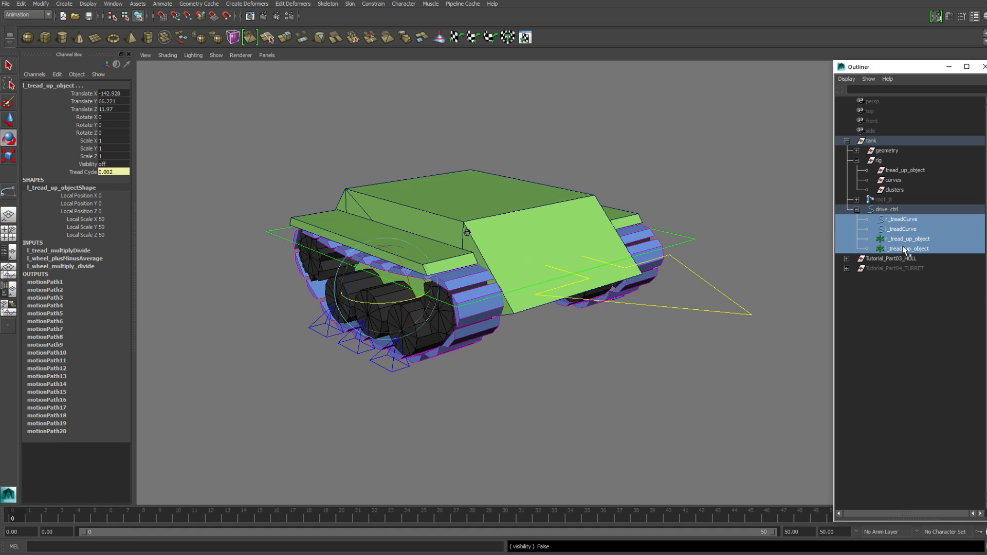
Move r_treadCurve and l_treadCurve from drive_ctrl into the curves group.
left_click(904, 229)
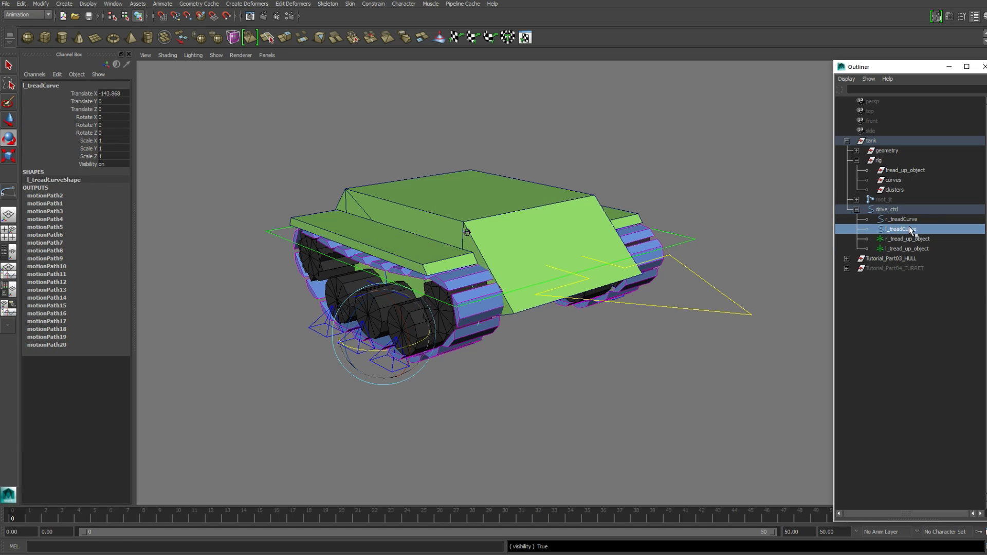
left_click(903, 220, "shift")
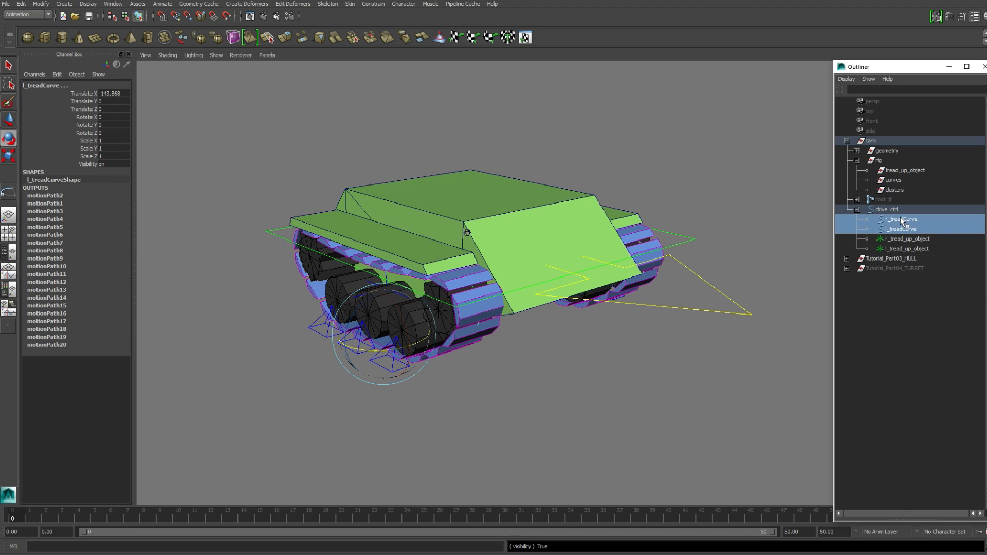
middle_click_drag(900, 220, 893, 180)
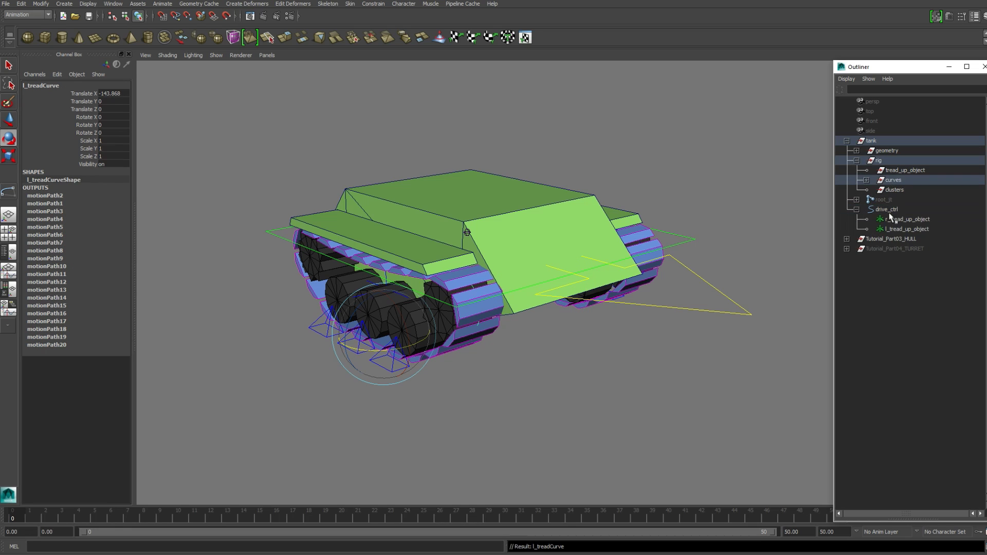
Move r_tread_up_object and l_tread_up_object into the tread_up_object group and check its contents.
left_click(896, 220)
left_click(896, 230, "shift")
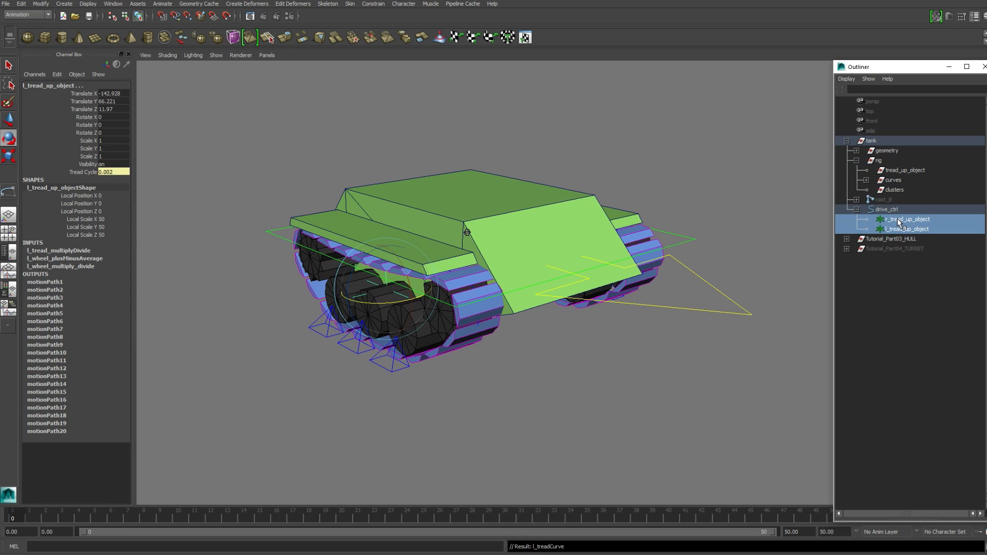
middle_click_drag(900, 226, 913, 172)
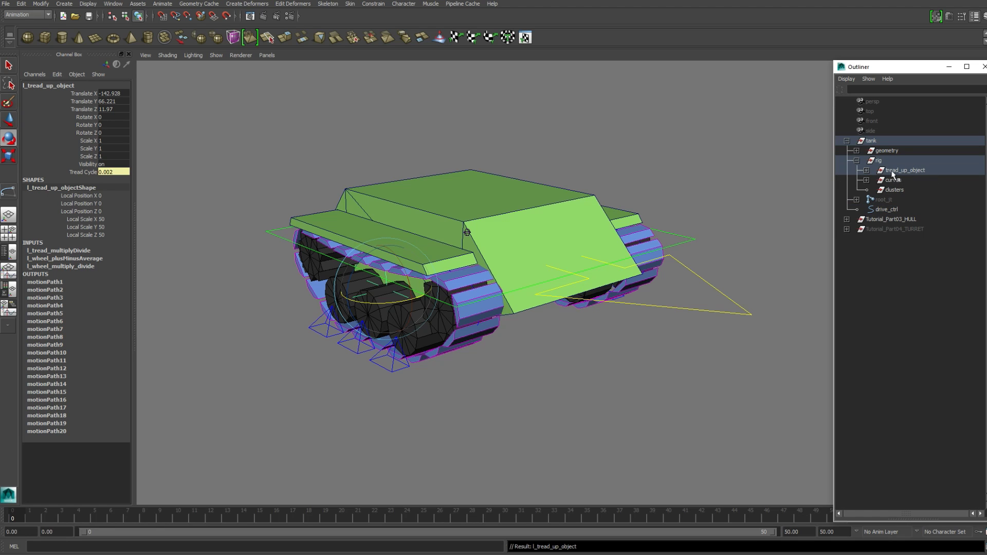
left_click(866, 170)
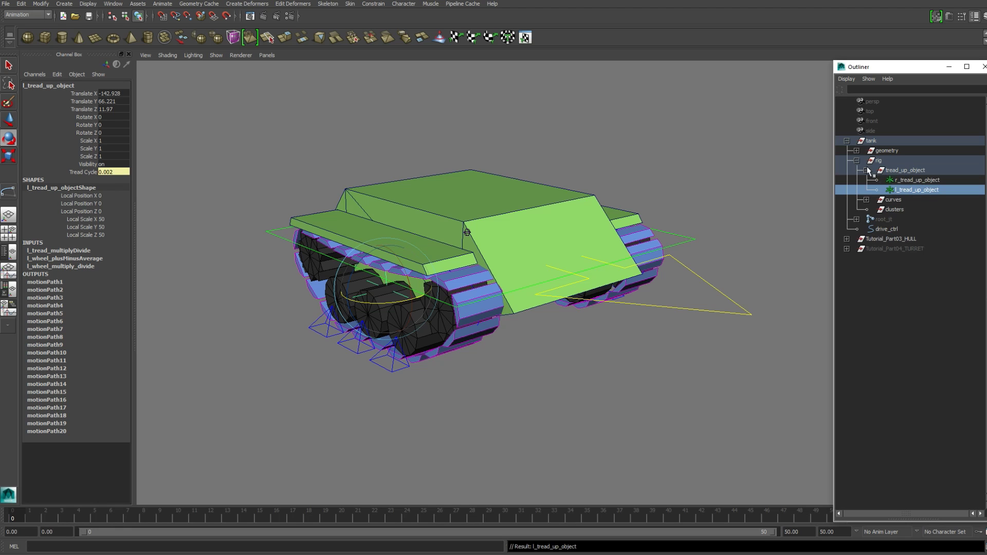
left_click(867, 170)
Parent-constrain the tread_up_object group to drive_ctrl on all translate and rotate axes, with maintain offset on.
left_click(883, 208)
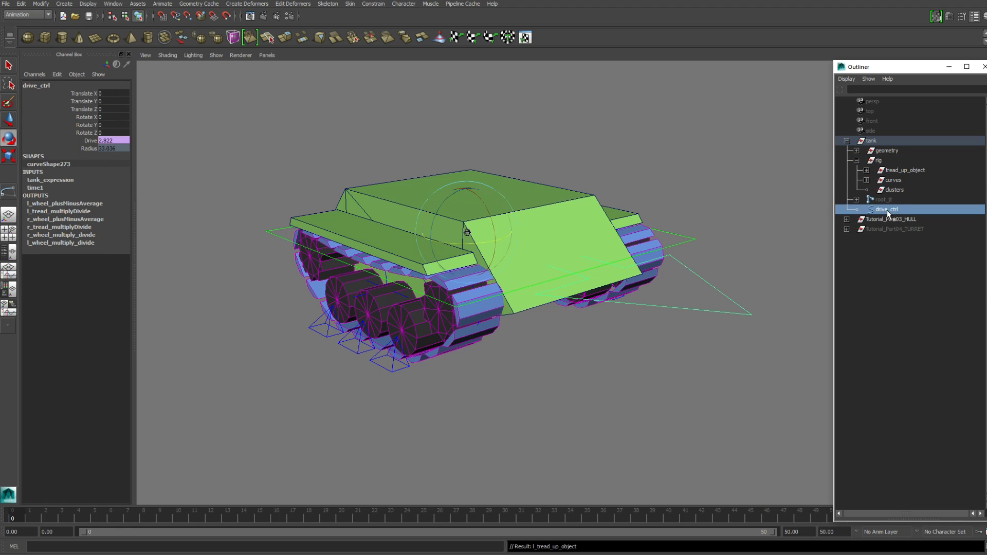
left_click(904, 171, "ctrl")
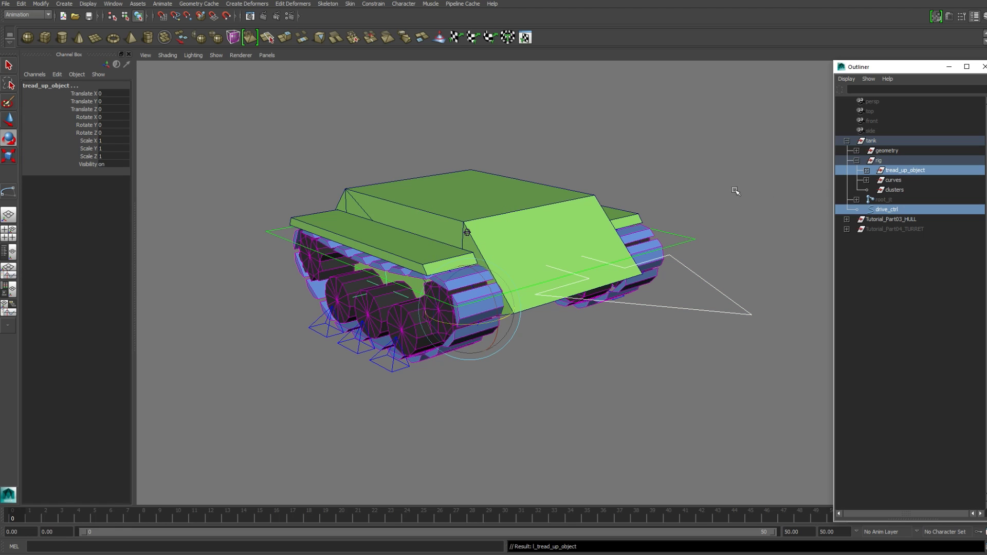
left_click(373, 4)
left_click(441, 55)
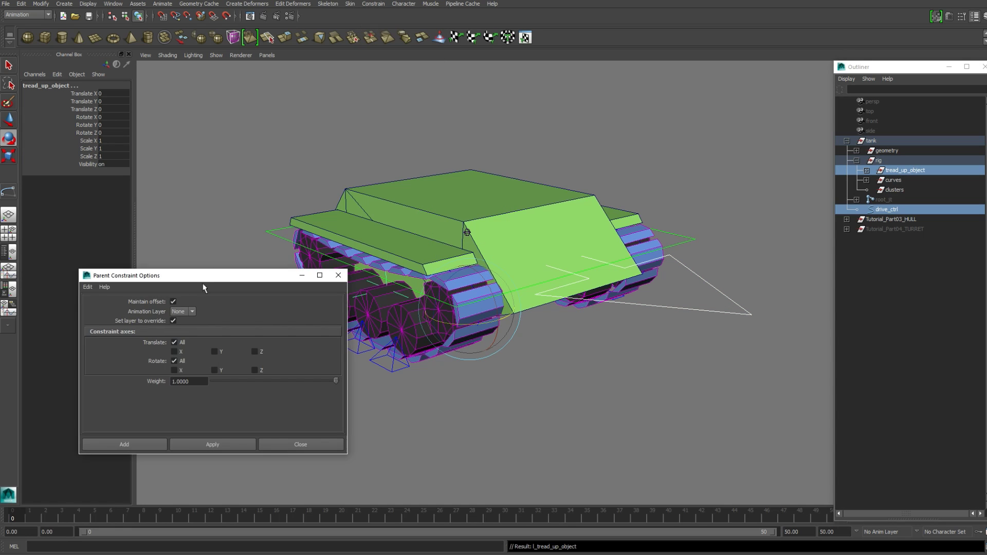
left_click(214, 443)
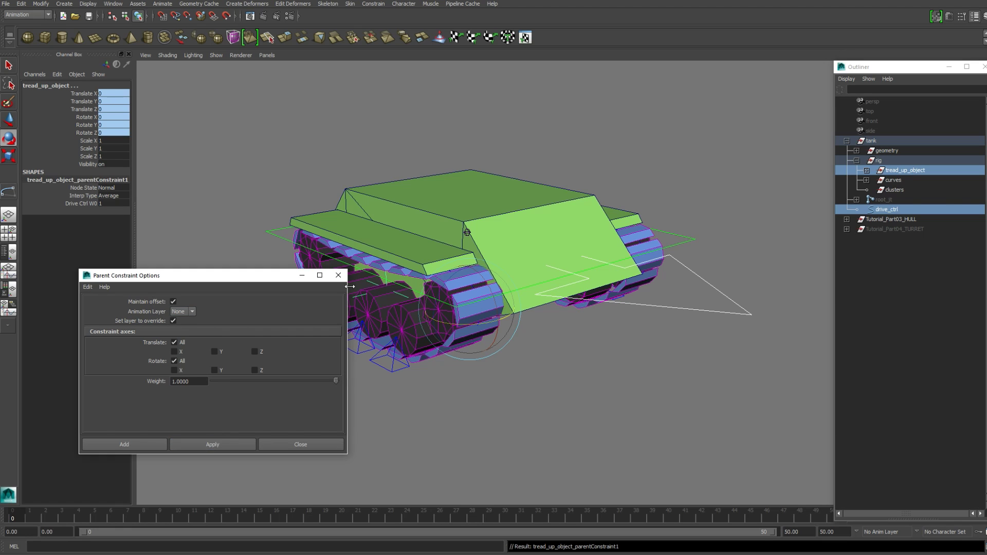
left_click(301, 444)
Smooth-bind hull_tutorial_mesh to hull_jt from the Tutorial_Part03_HULL group.
left_click(893, 180)
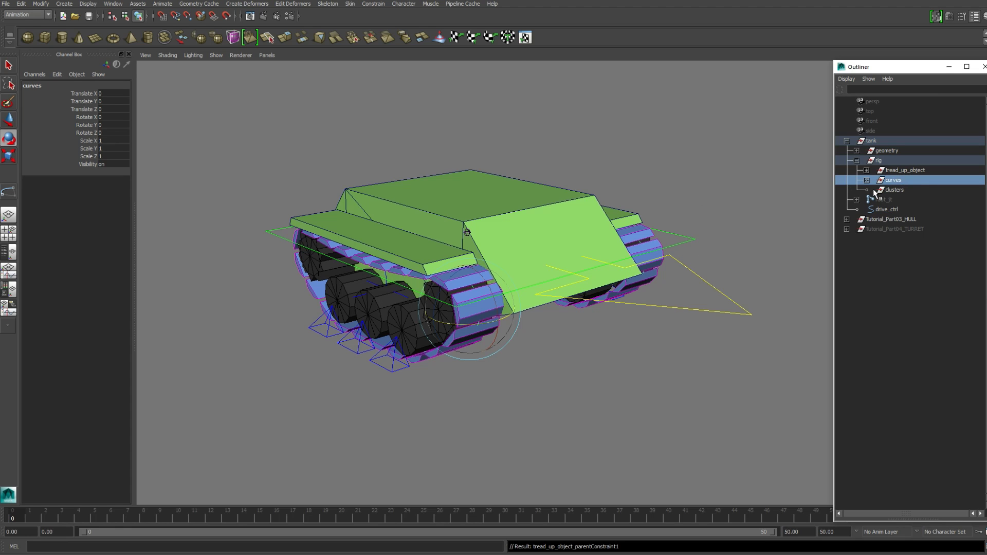
left_click(823, 220)
left_click(847, 219)
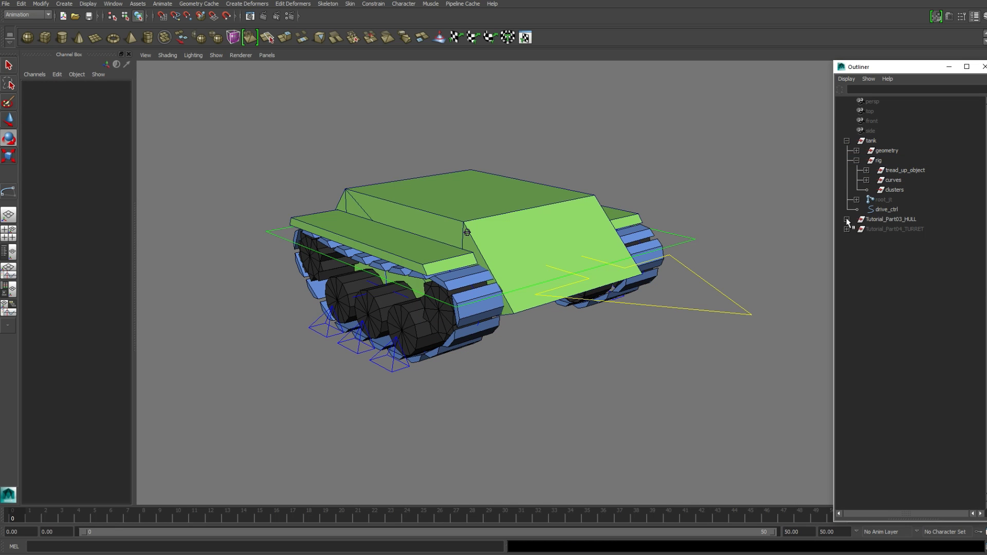
left_click(847, 219)
left_click(883, 239)
left_click_drag(656, 268, 520, 318, "alt")
key("w")
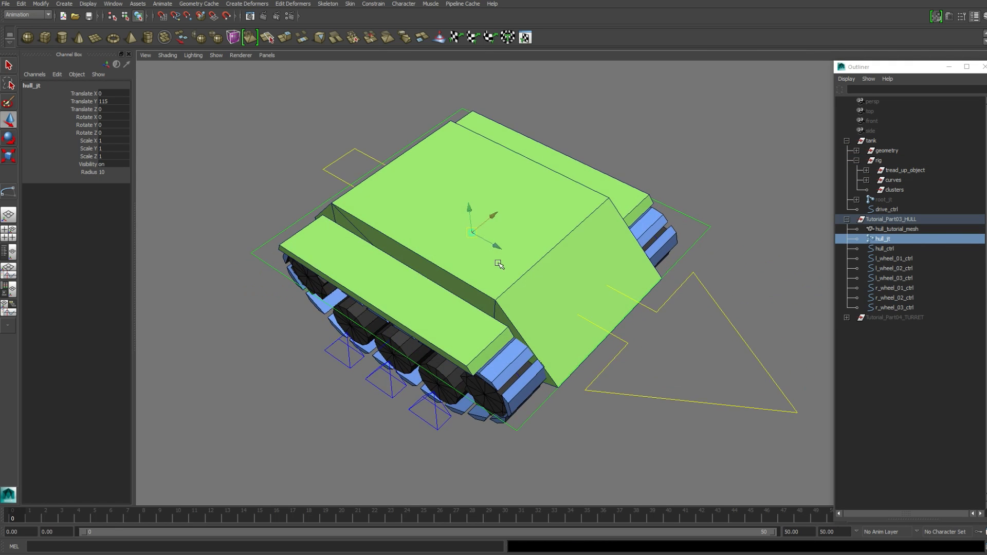
left_click_drag(498, 255, 544, 303, "alt")
left_click_drag(434, 155, 475, 124, "alt")
left_click_drag(447, 221, 375, 250, "alt")
left_click(463, 185, "shift")
middle_click_drag(463, 185, 466, 228, "alt")
left_click(351, 5)
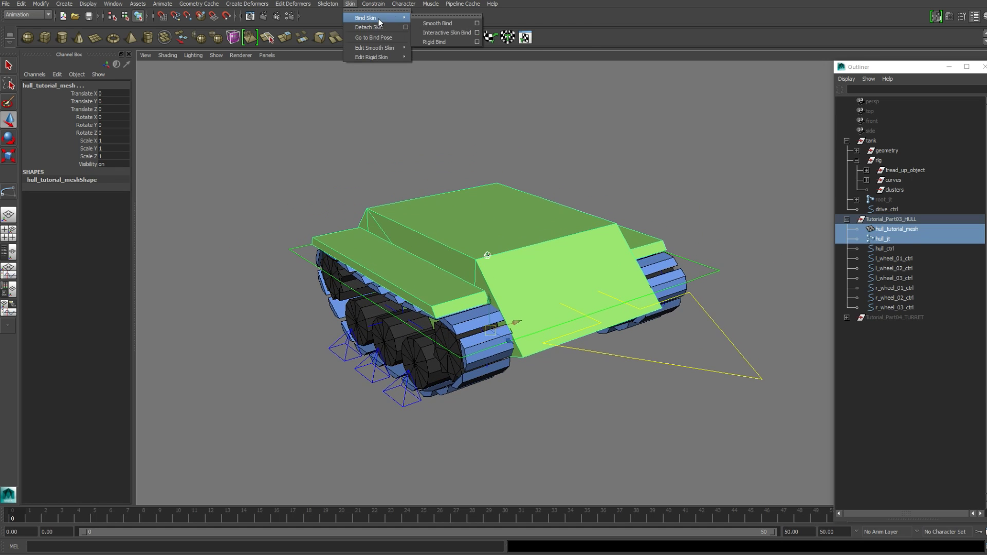
left_click(437, 22)
Move hull_tutorial_mesh into the geometry group and unhide root_jt.
left_click(885, 229)
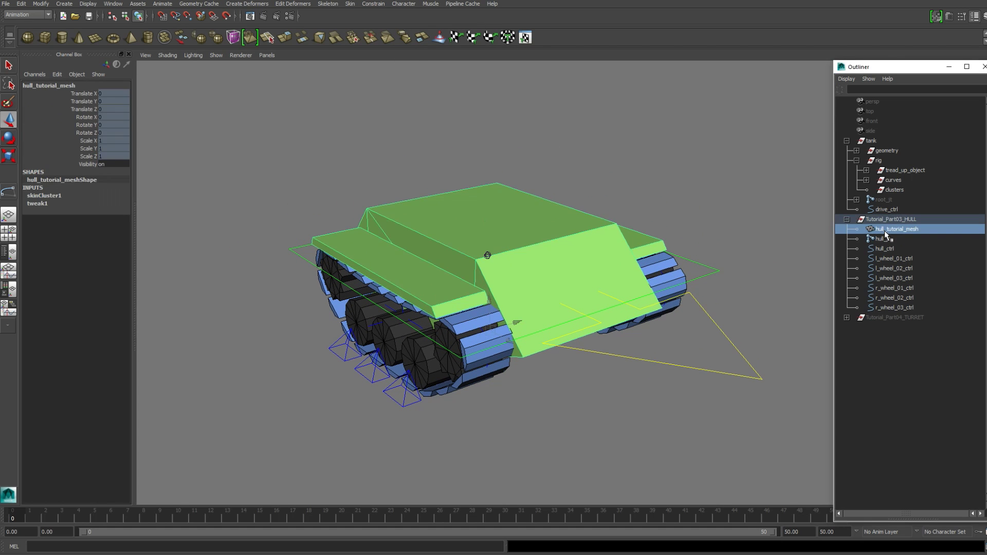
middle_click_drag(885, 229, 887, 153)
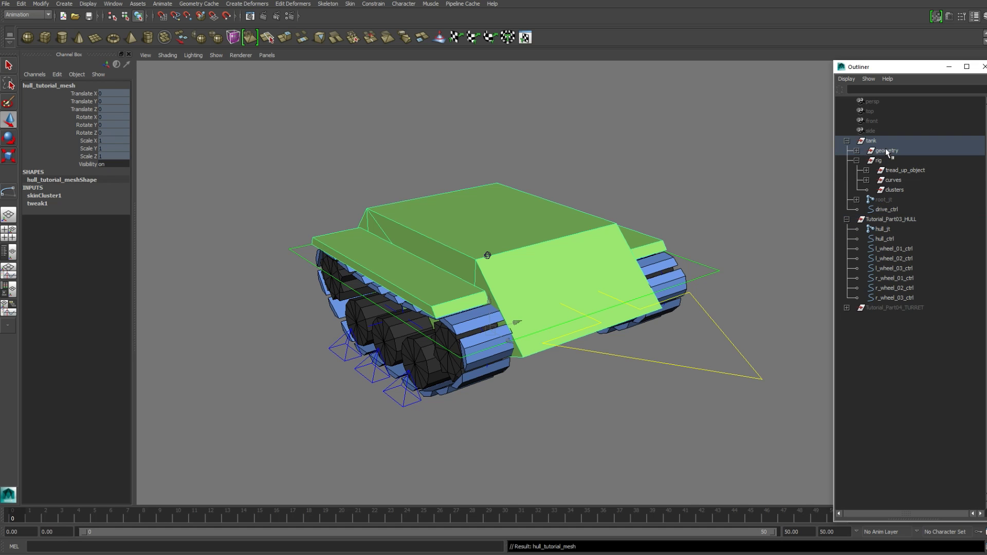
left_click(895, 200)
key("shift+h")
Parent hull_jt under base_jt in the root_jt joint hierarchy, and collapse the hierarchy.
left_click(879, 230)
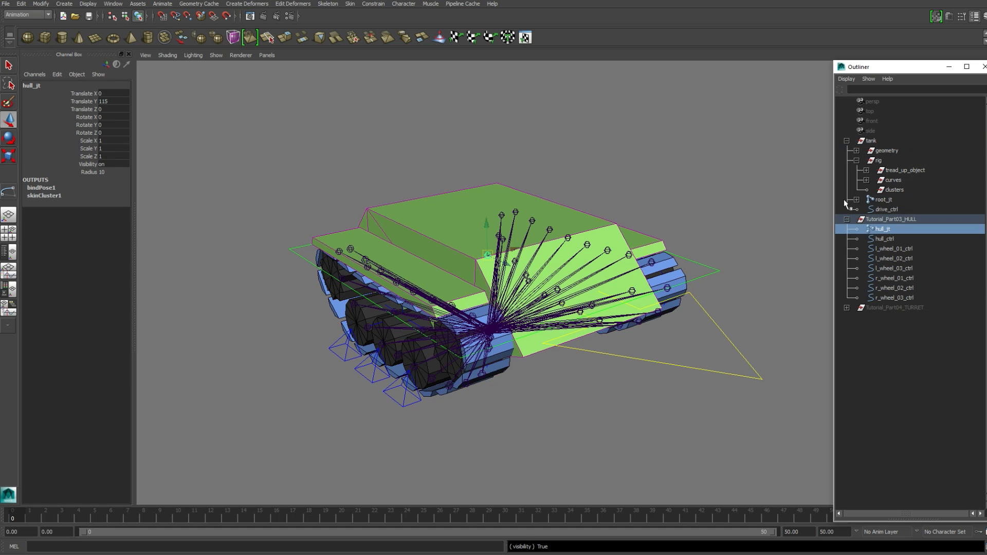
left_click(856, 200)
left_click(867, 210)
left_click(893, 209)
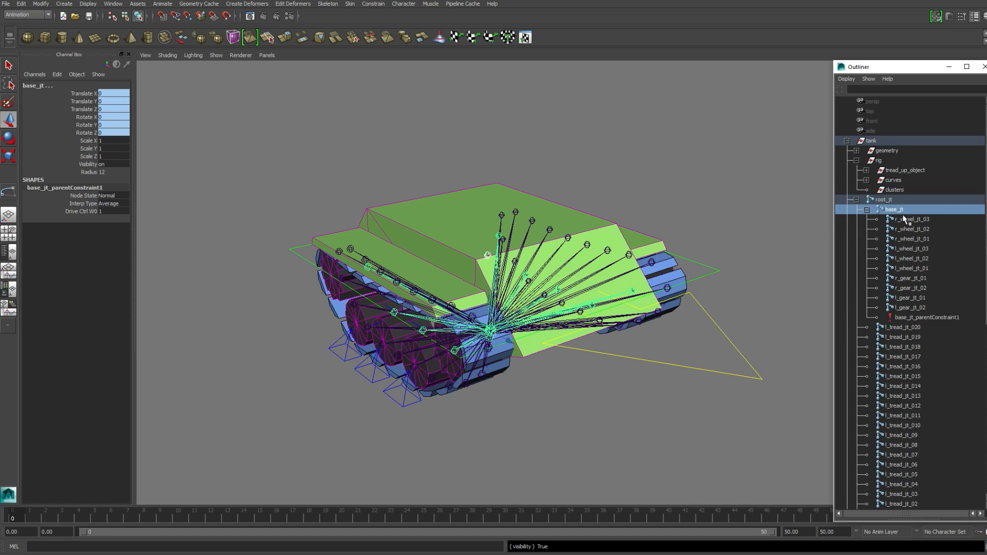
left_click(905, 328)
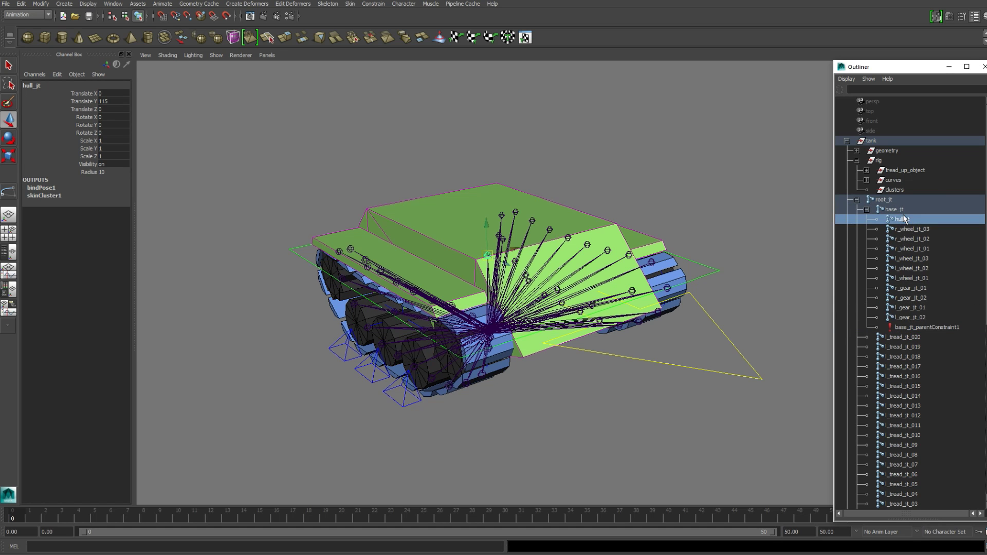
left_click(866, 210)
left_click(856, 200)
Test moving hull_ctrl freely away from the hull, and undo the move.
left_click(677, 202)
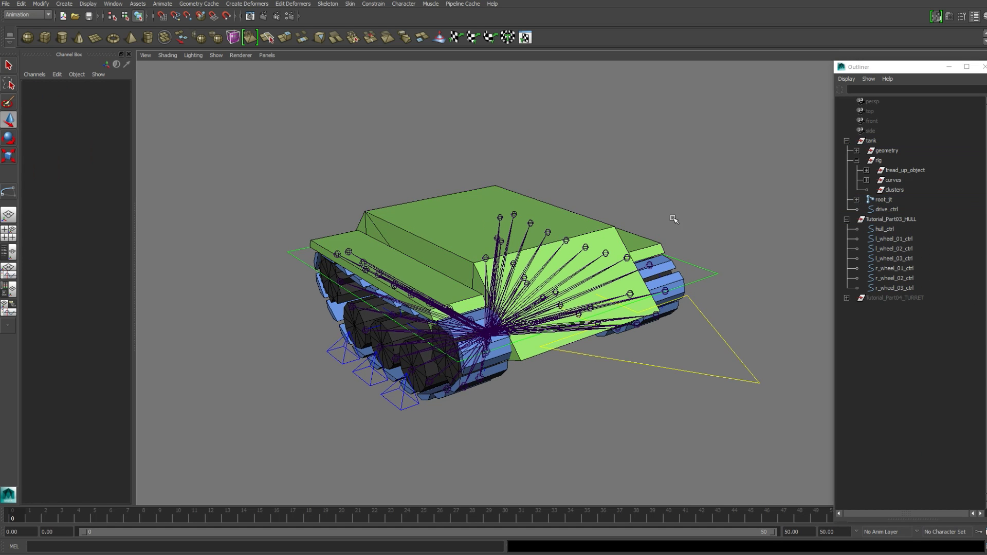
left_click(881, 230)
middle_click_drag(701, 262, 701, 193, "alt")
left_click_drag(701, 194, 687, 206, "alt")
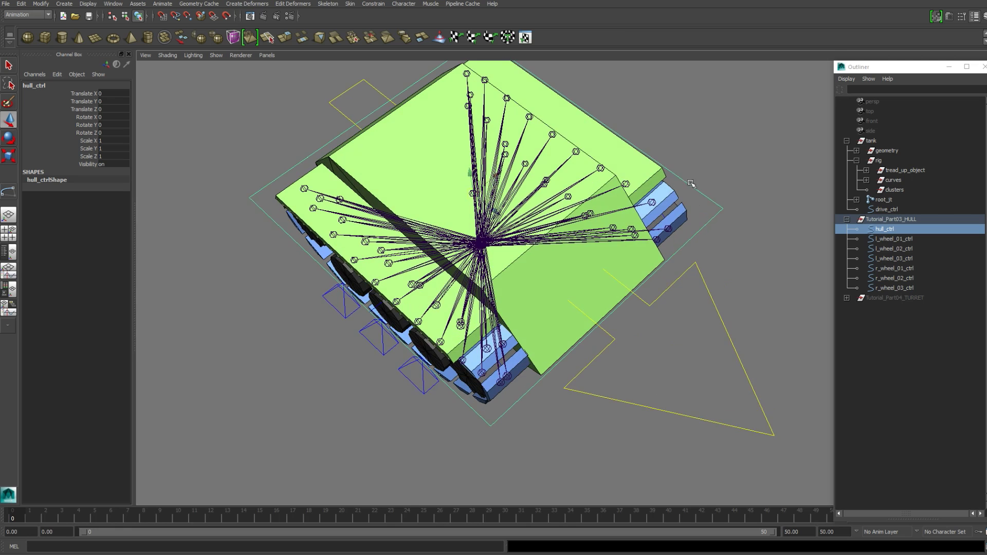
key("ctrl+z")
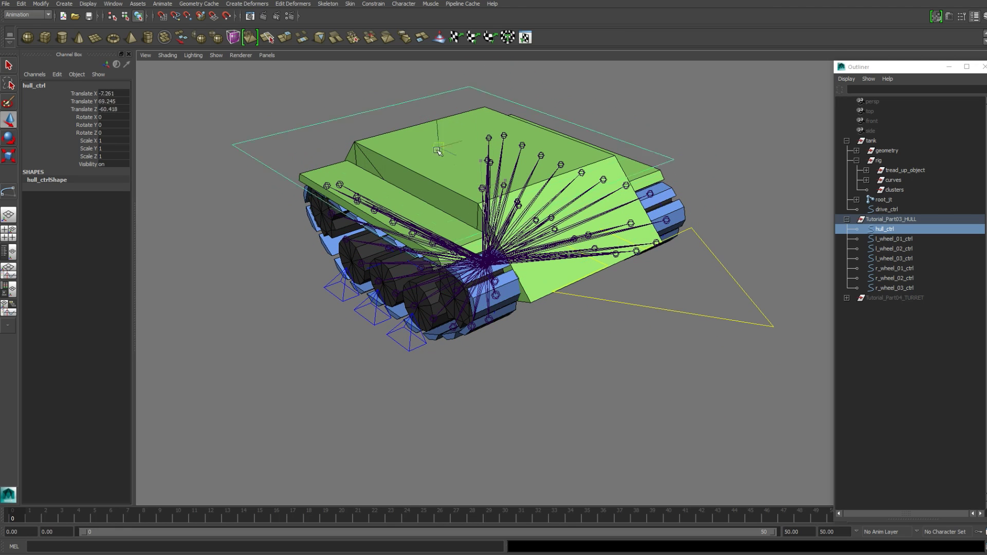
middle_click_drag(563, 194, 574, 246, "alt")
mouse_move(574, 246)
left_mouse_down("alt")
mouse_move(624, 213)
mouse_move(576, 227)
left_mouse_up("alt")
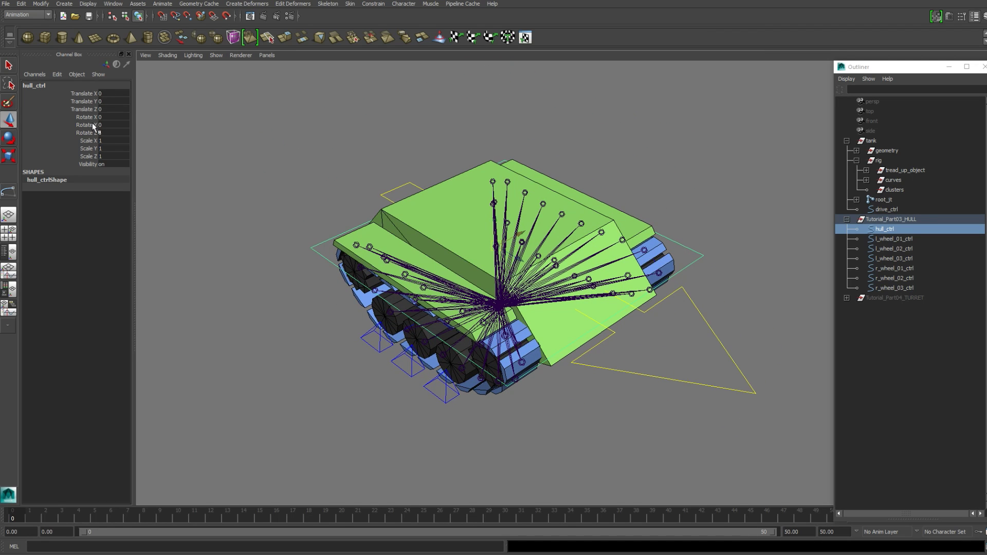
left_click_drag(483, 204, 479, 176, "alt")
right_click_drag(479, 176, 557, 232, "alt")
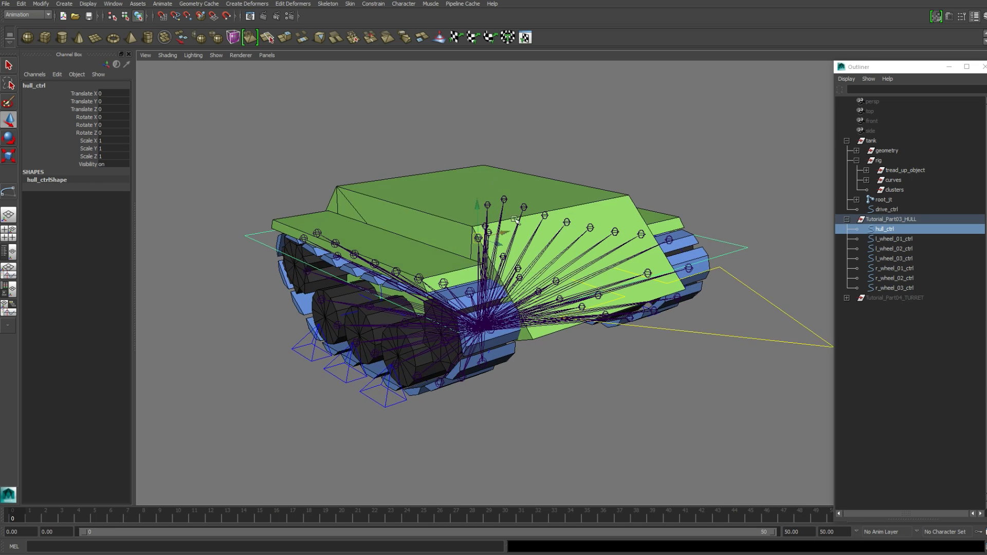
left_click_drag(557, 232, 487, 236, "alt")
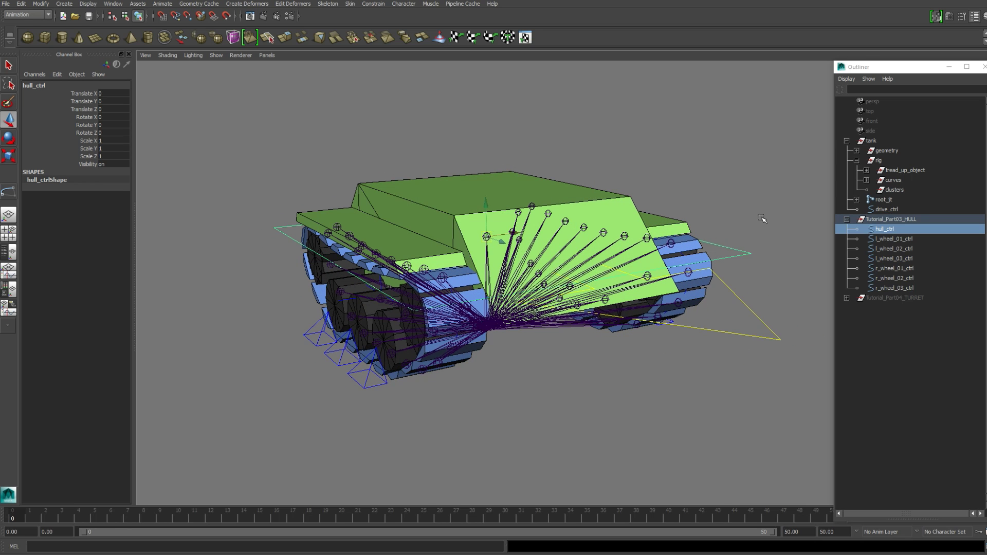
Orient-constrain hull_jt to hull_ctrl on all axes, with maintain offset off and offsets of 0.
left_click(856, 200)
left_click(866, 209)
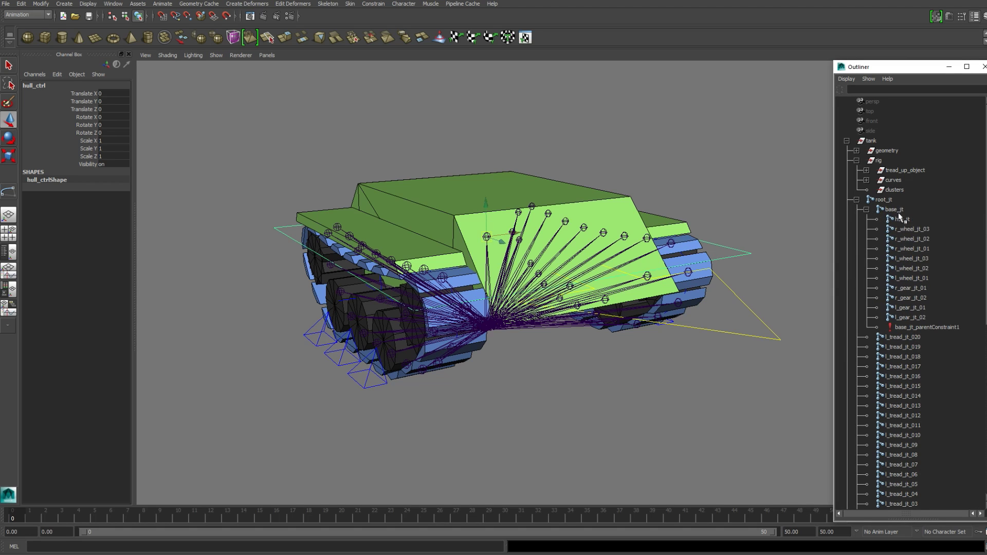
left_click(900, 219)
left_click(749, 253)
key("q")
left_click(758, 260)
left_click_drag(731, 237, 736, 268)
left_click(651, 238)
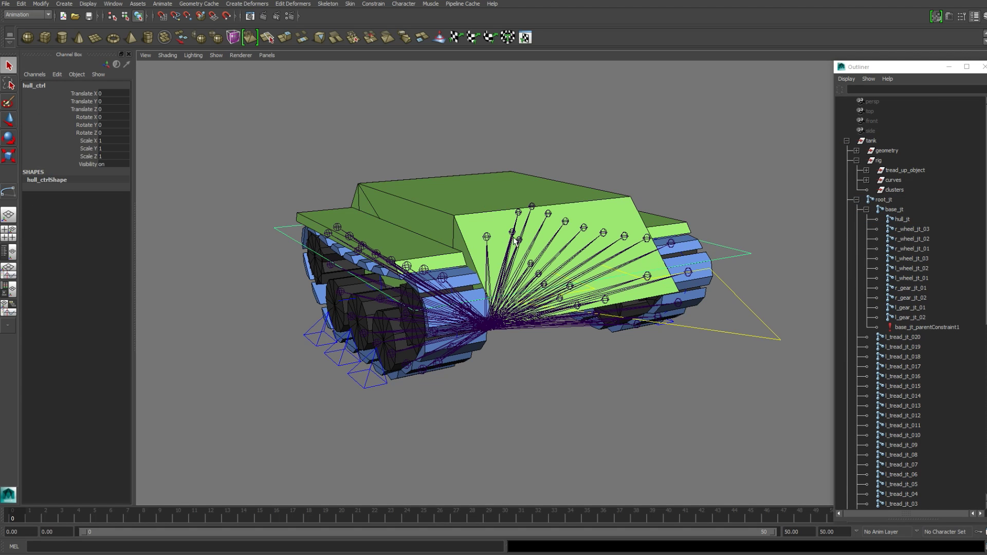
left_click(487, 237)
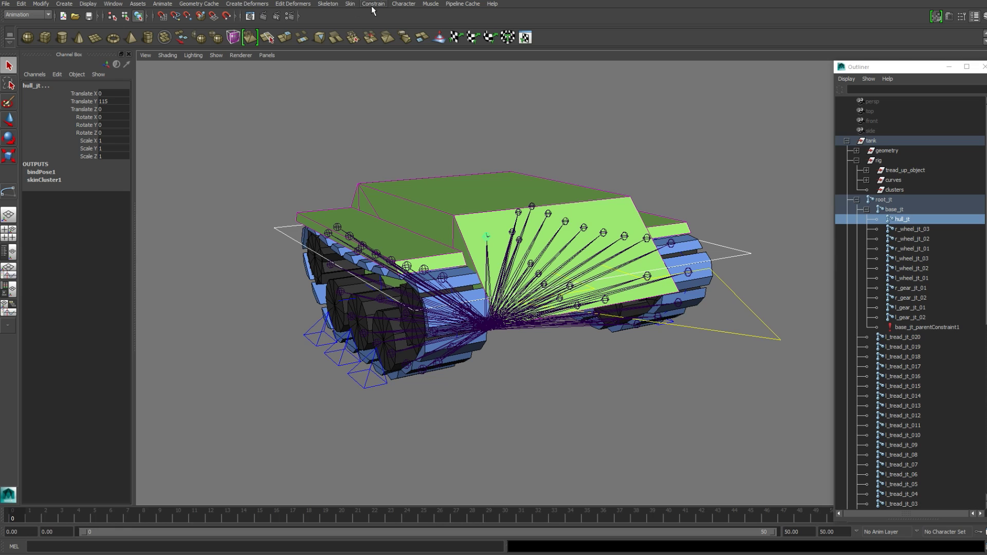
left_click(373, 4)
left_click(440, 37)
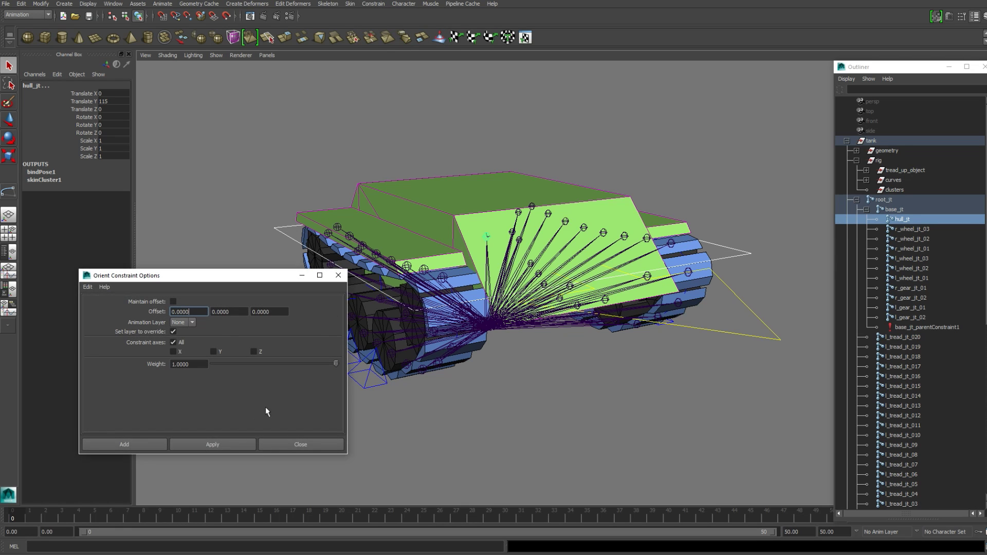
left_click(227, 445)
left_click(310, 445)
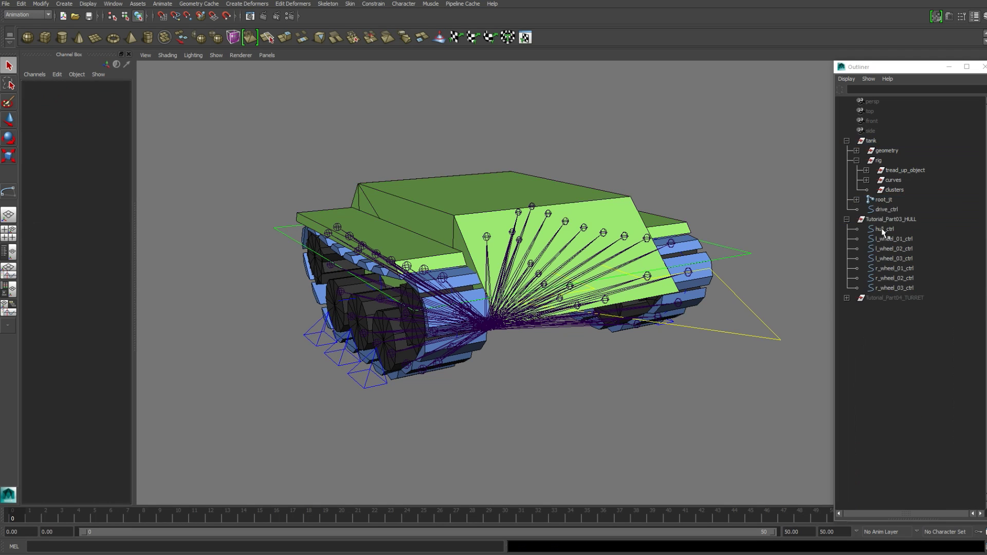
Parent hull_ctrl under drive_ctrl.
left_click(883, 230)
middle_click_drag(881, 231, 880, 212)
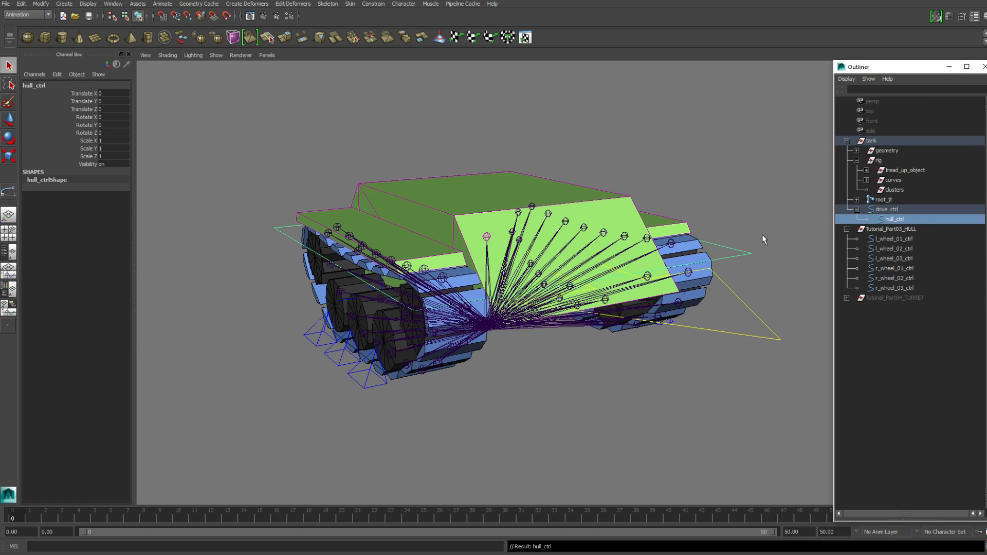
Test rotating hull_ctrl about Y, then moving and scaling it, undoing each change.
mouse_move(509, 247)
left_mouse_down("alt")
mouse_move(552, 249)
mouse_move(454, 241)
mouse_move(490, 248)
left_mouse_up("alt")
middle_click_drag(539, 250, 549, 255, "alt")
left_click_drag(552, 241, 492, 246, "alt")
middle_click_drag(530, 225, 509, 237, "alt")
key("e")
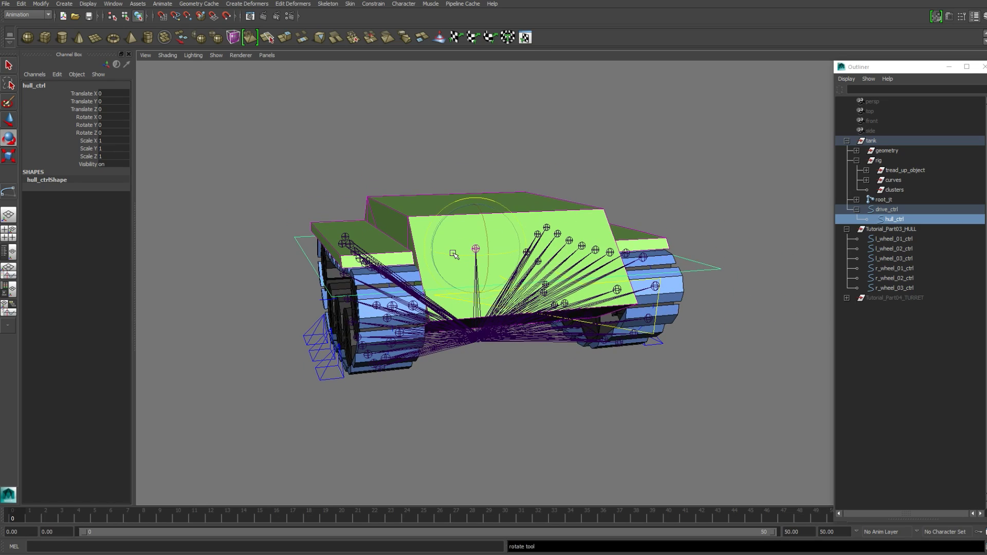
left_click_drag(454, 253, 486, 249)
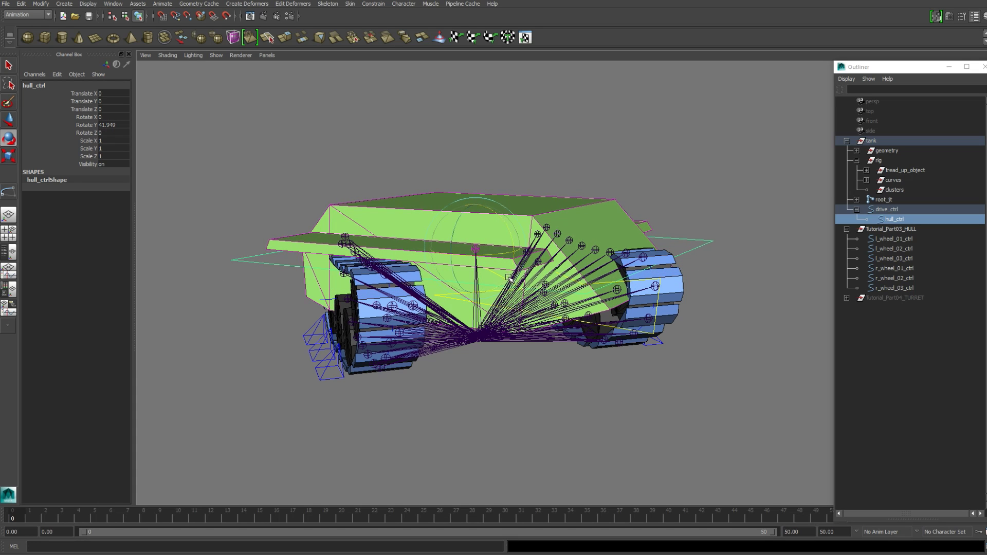
key("ctrl+z")
key("w")
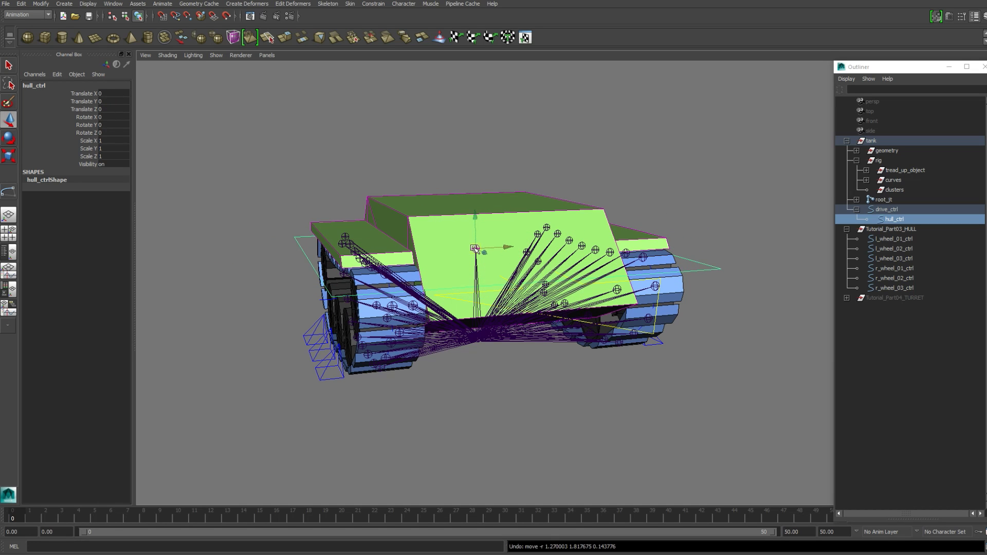
key("r")
left_click_drag(476, 249, 496, 230)
key("ctrl+z")
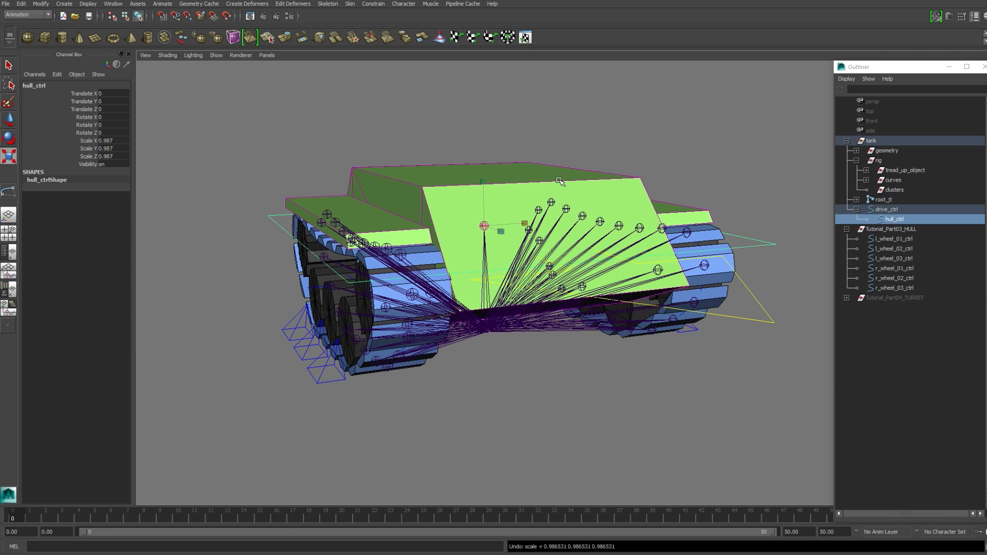
Lock and hide hull_ctrl's translate, Rotate Y, scale and visibility channels, leaving only Rotate X and Rotate Z available.
left_click_drag(84, 97, 92, 164)
left_click(91, 124, "ctrl")
right_click(91, 143)
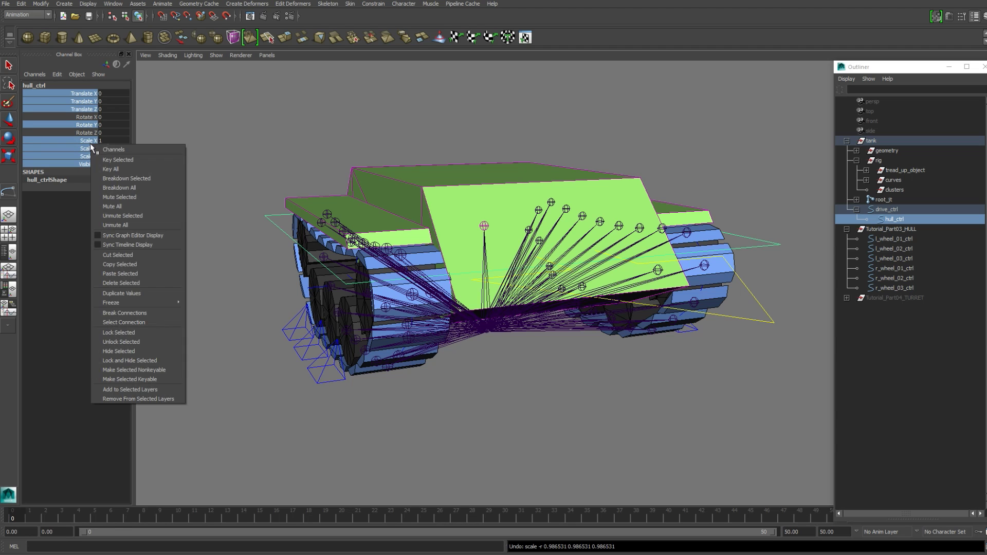
left_click(137, 332)
right_click(83, 156)
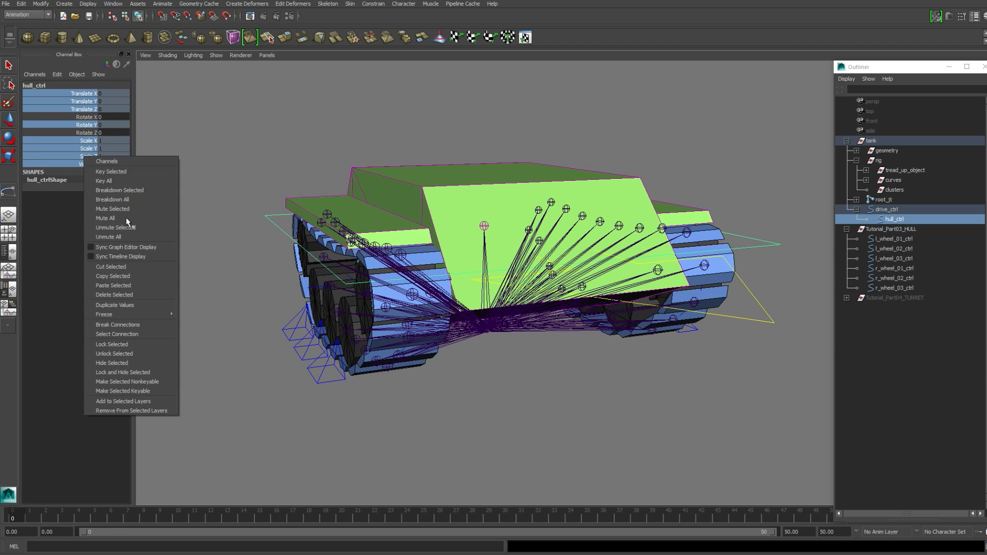
left_click(127, 362)
Test tilting the hull by rotating hull_ctrl about Z to about 5, and undo the rotation.
key("e")
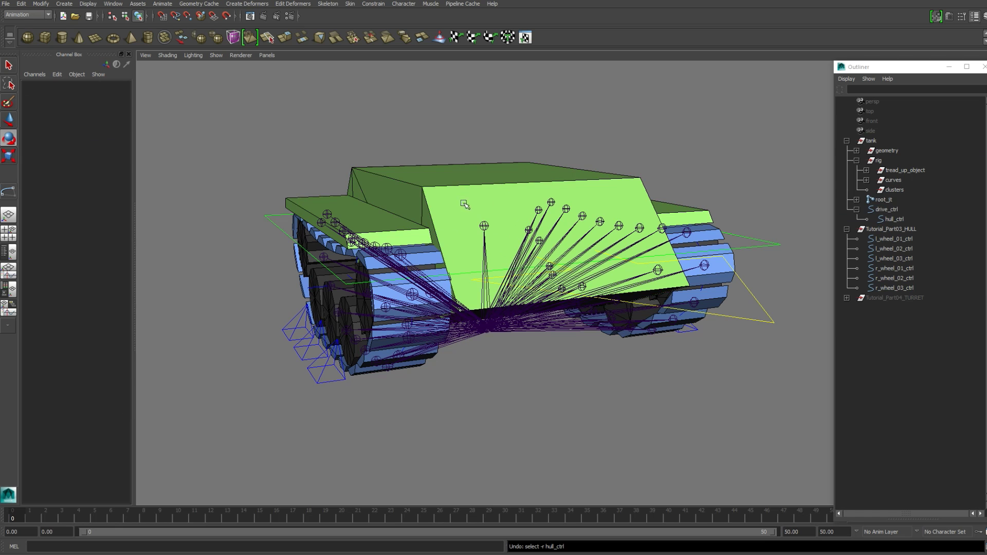
mouse_move(470, 185)
left_mouse_down()
mouse_move(467, 204)
mouse_move(470, 184)
left_mouse_up()
key("ctrl+z")
key("ctrl+z")
key("ctrl+z")
key("ctrl+z")
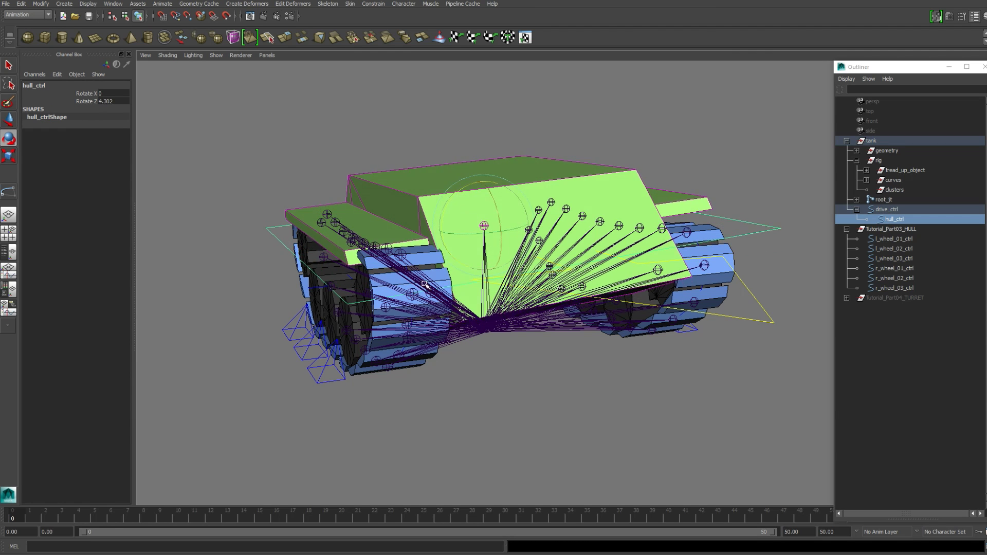
left_click_drag(467, 185, 303, 284)
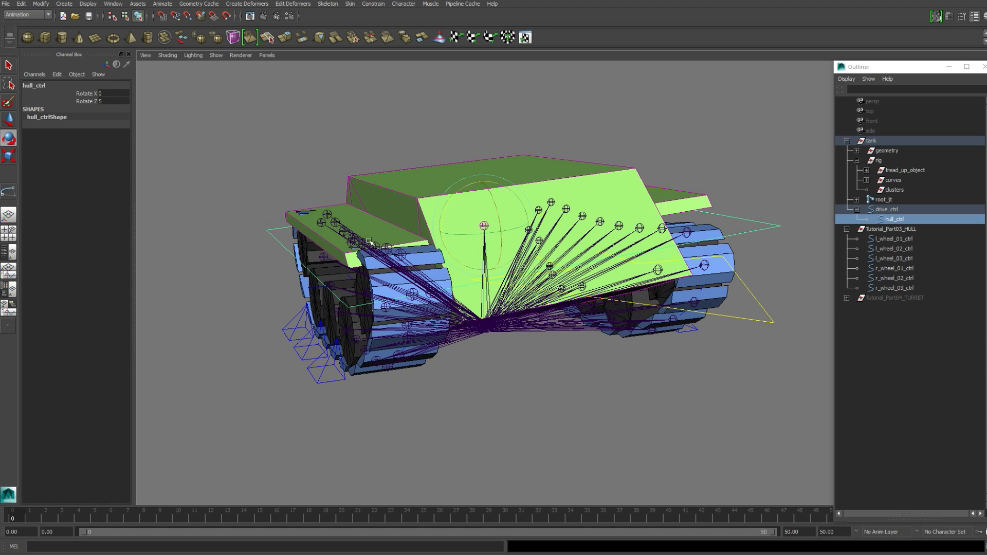
key("ctrl+z")
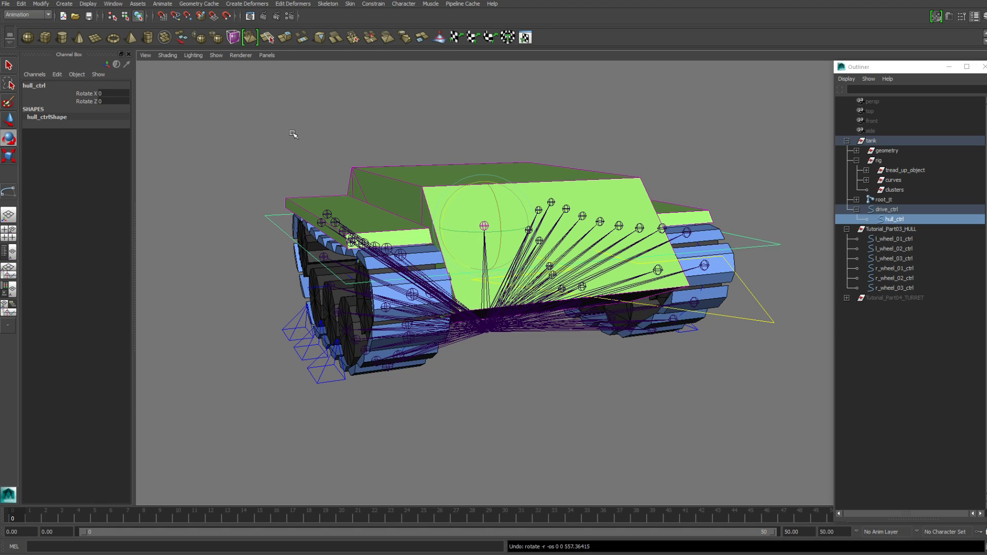
Review hull_ctrl's rotation limits in its limit information attributes.
left_click(113, 3)
left_click(137, 62)
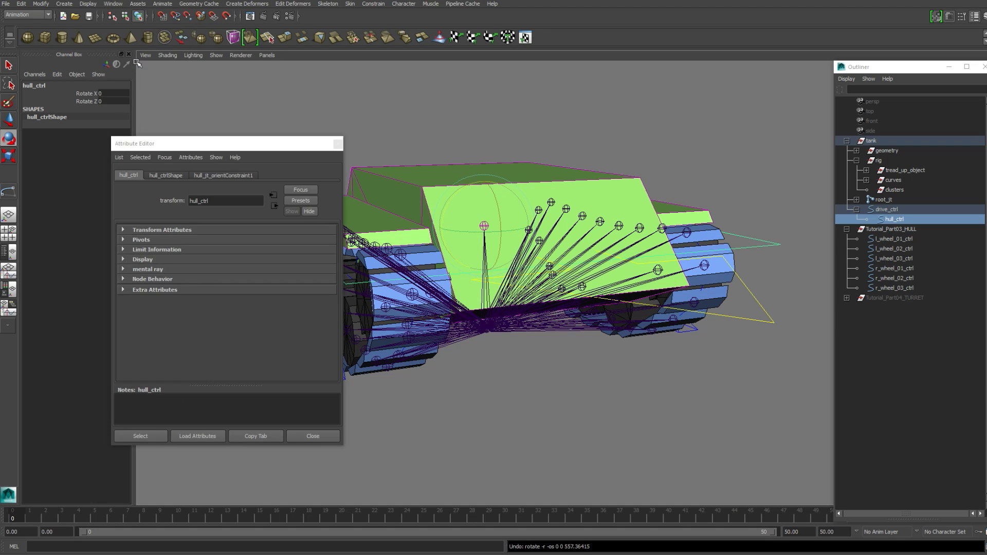
left_click(123, 250)
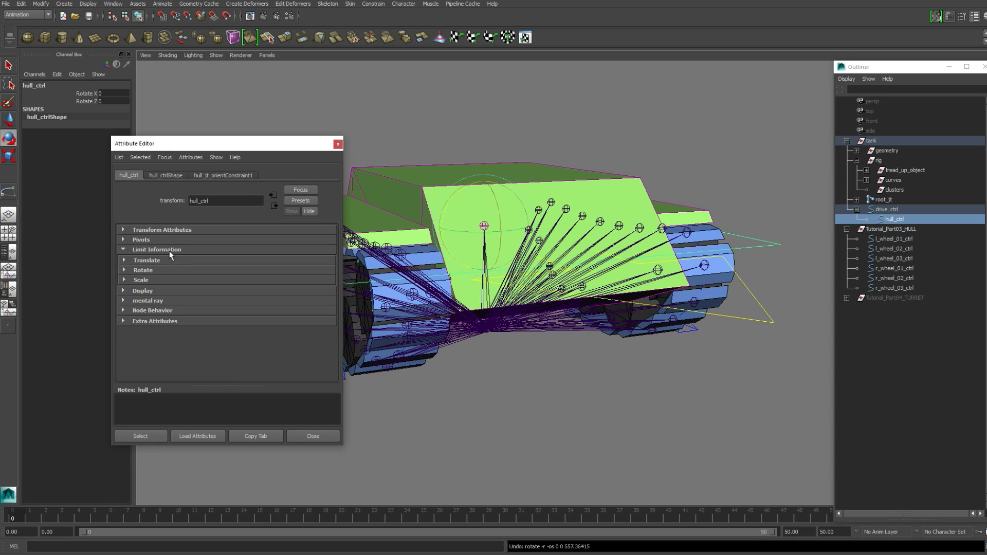
left_click(123, 270)
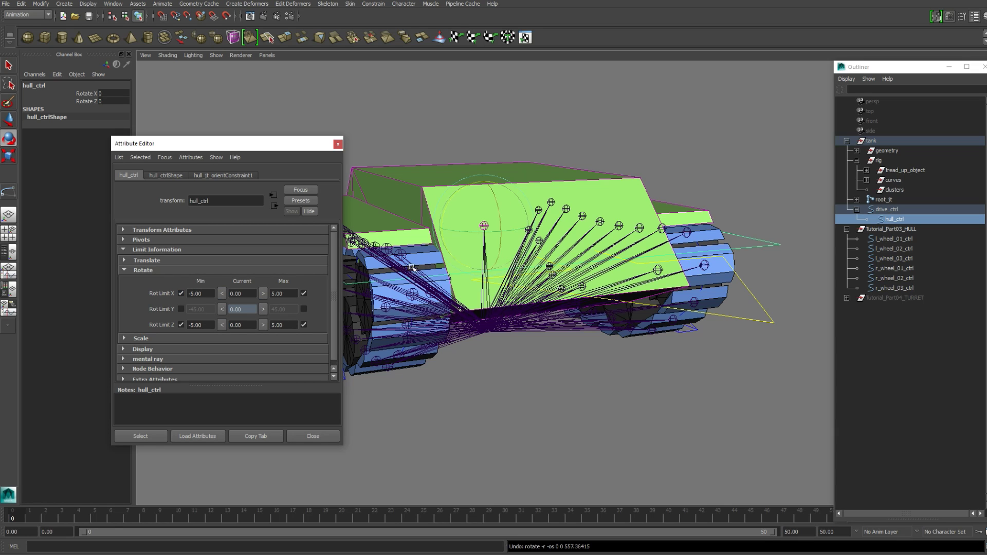
left_click(338, 145)
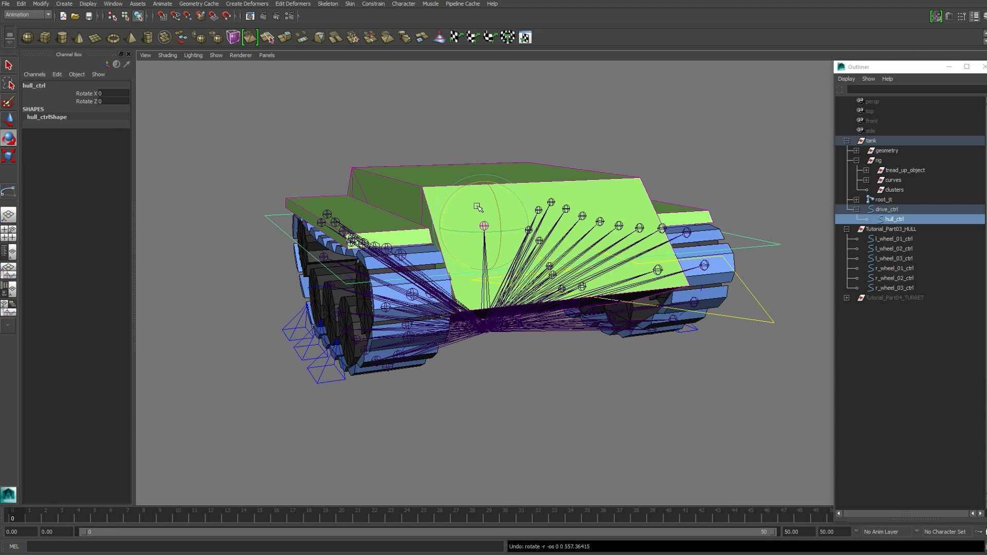
Hide the root_jt joint hierarchy.
mouse_move(477, 206)
left_mouse_down()
mouse_move(477, 216)
mouse_move(478, 206)
left_mouse_up()
left_click(273, 298)
left_click_drag(278, 304, 467, 405, "alt")
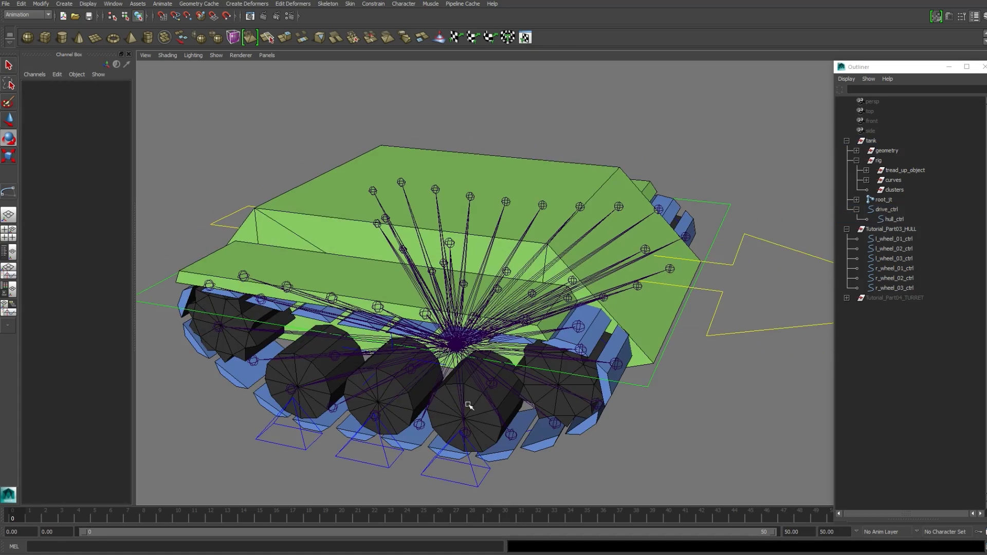
middle_click_drag(472, 387, 527, 295, "alt")
left_click_drag(527, 296, 471, 289, "alt")
left_click(417, 337)
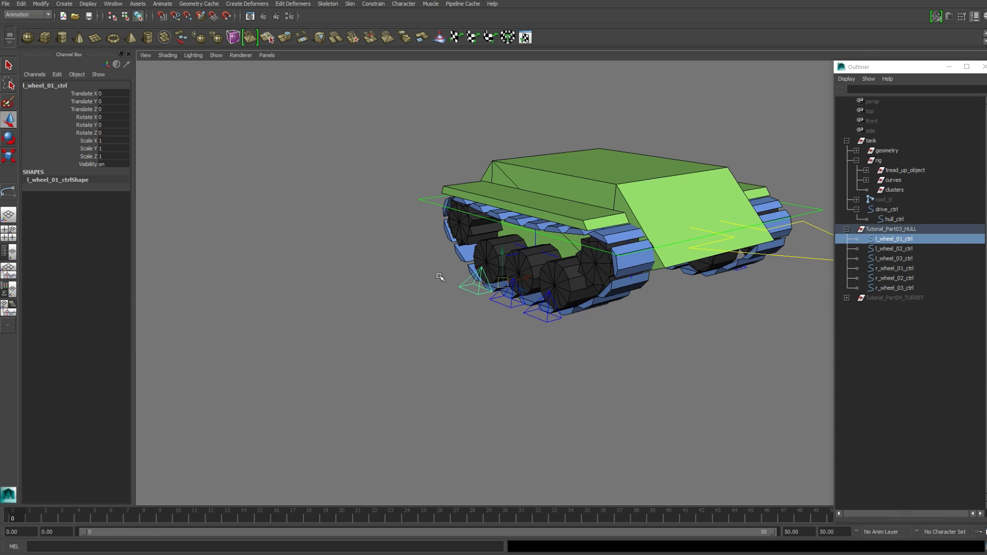
Examine the pivots and placement of the left and right wheel controls relative to the wheels and tread curves.
left_click_drag(478, 282, 375, 300, "alt")
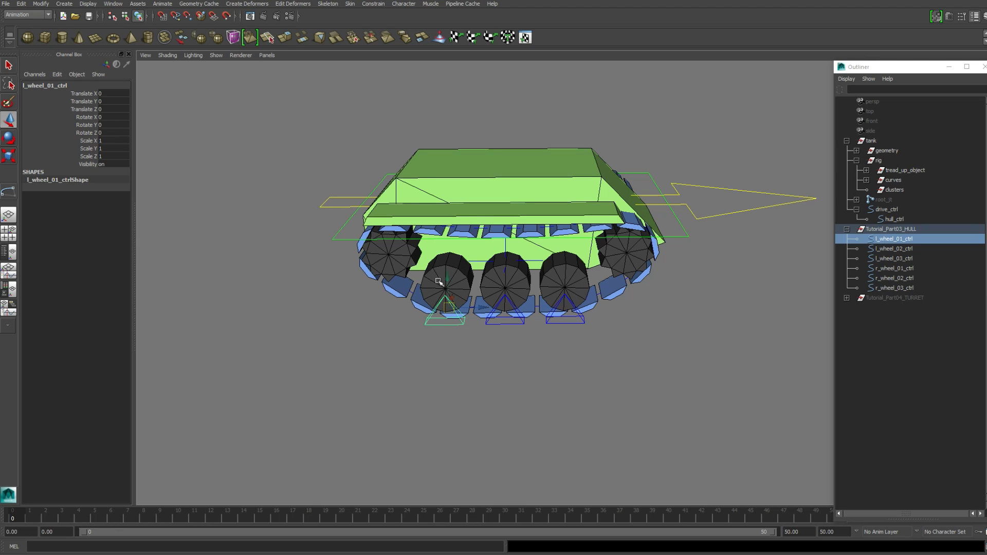
left_click_drag(778, 309, 754, 300, "alt")
scroll(644, 301, "up", 2)
left_click(520, 323)
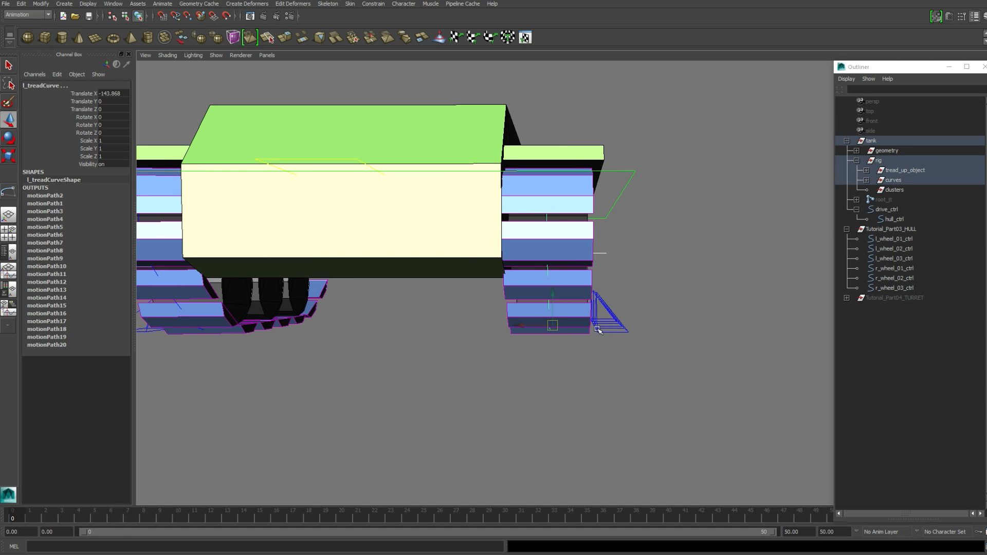
left_click(711, 335)
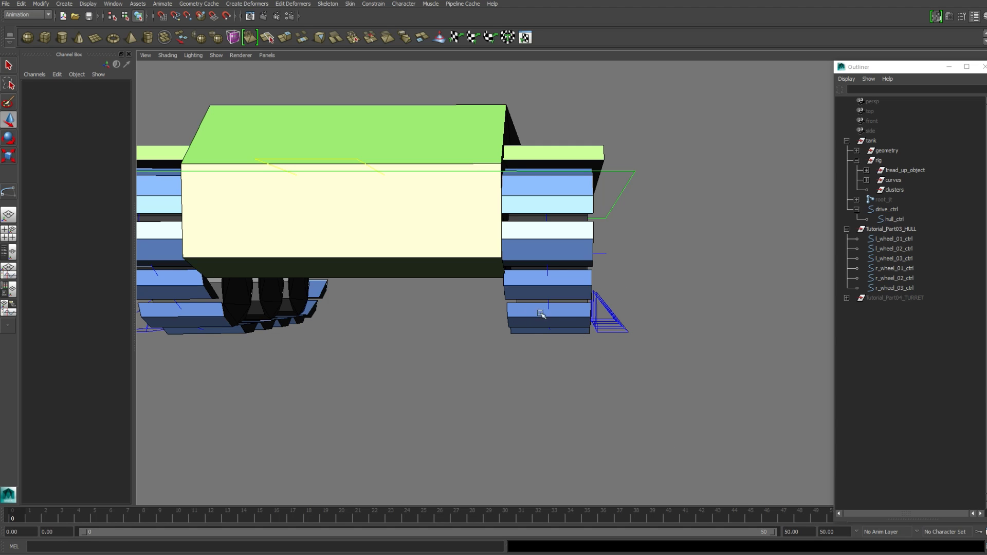
left_click(619, 329)
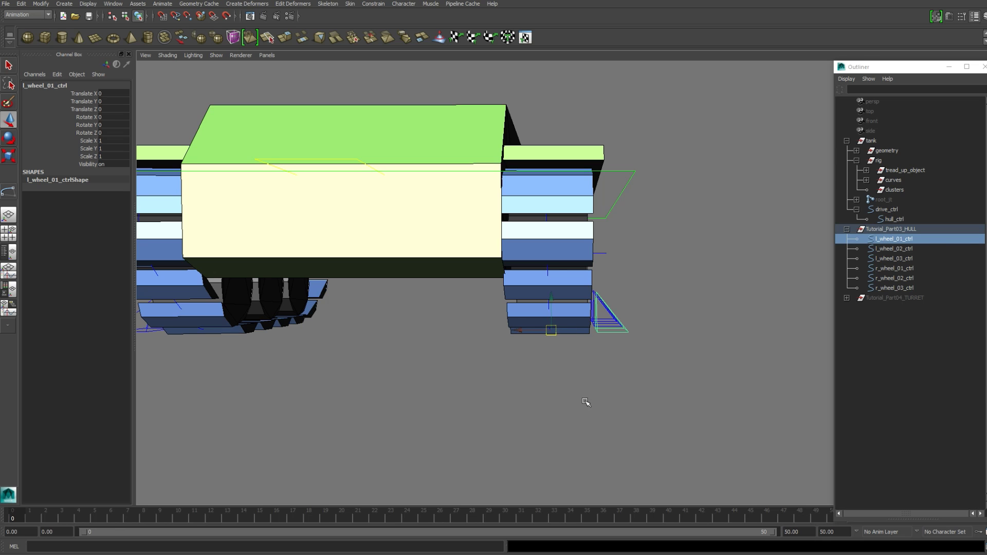
left_click_drag(713, 401, 560, 367, "alt")
left_click(560, 367)
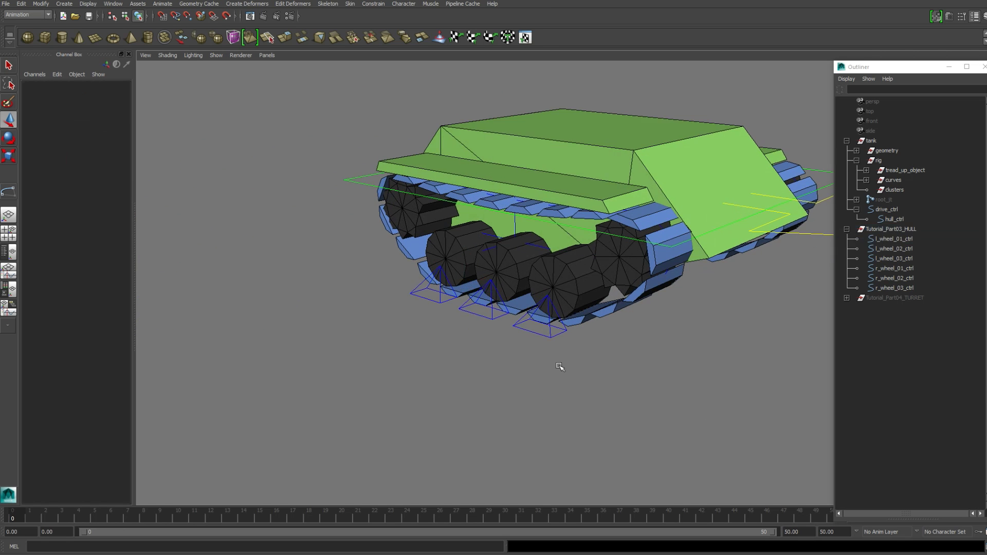
left_click_drag(788, 281, 494, 289, "alt")
left_click_drag(520, 340, 210, 205)
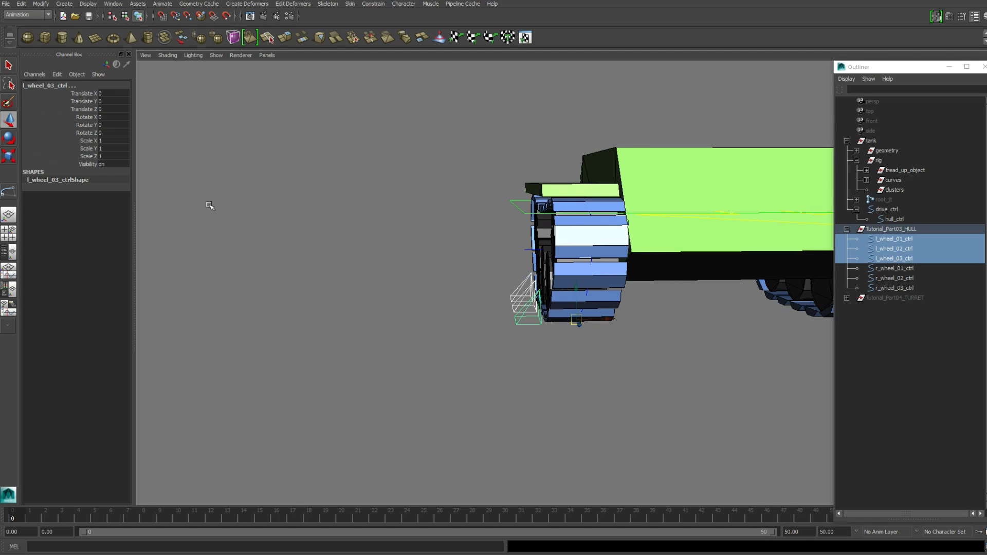
left_click_drag(360, 247, 591, 285, "alt")
left_click_drag(668, 333, 595, 370, "alt")
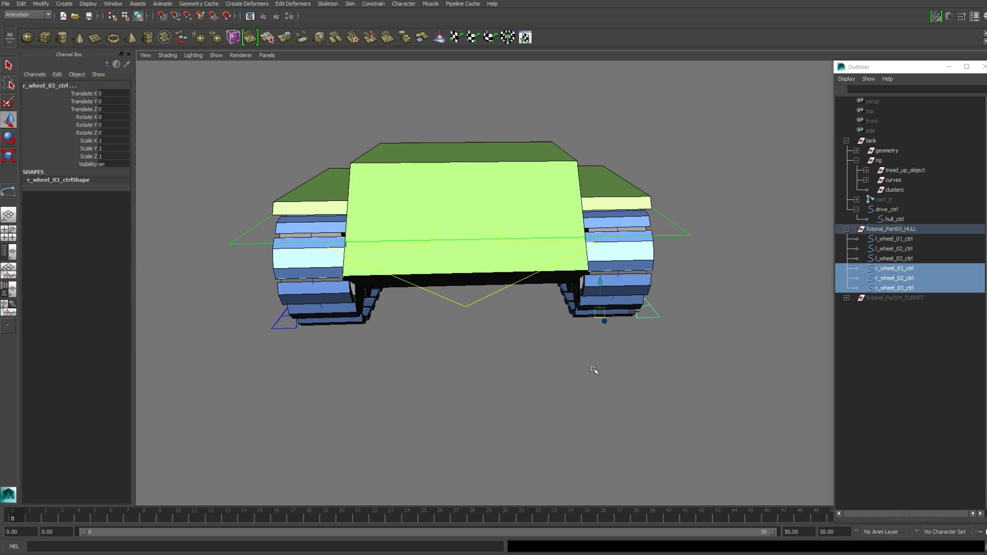
Parent all six wheel controls, l_wheel_01_ctrl through r_wheel_03_ctrl, under drive_ctrl.
left_click(892, 240)
left_click(895, 289, "shift")
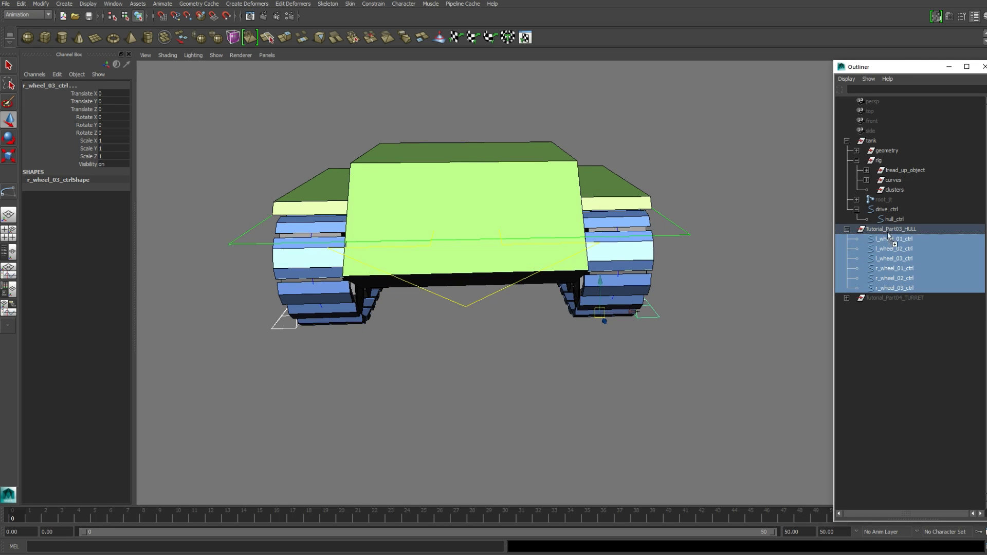
middle_click_drag(888, 235, 885, 213)
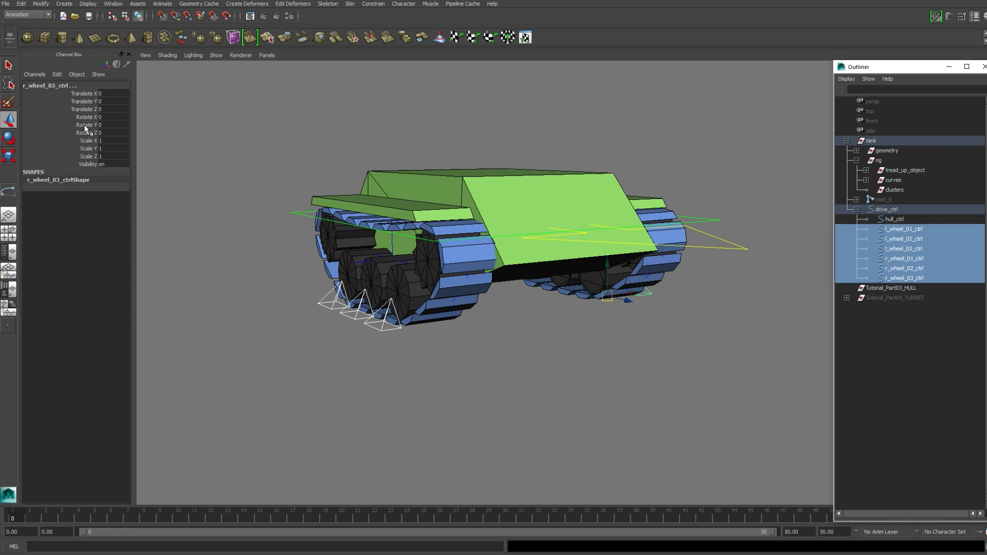
Lock and hide the rotate, scale and visibility channels on all six wheel controls, leaving only translation available.
left_click_drag(88, 117, 87, 166)
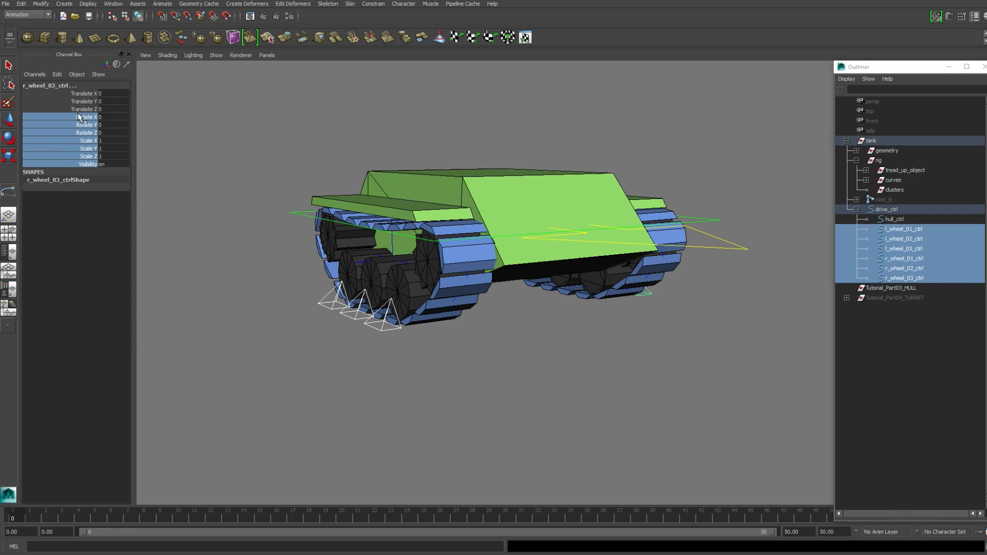
right_click(92, 145)
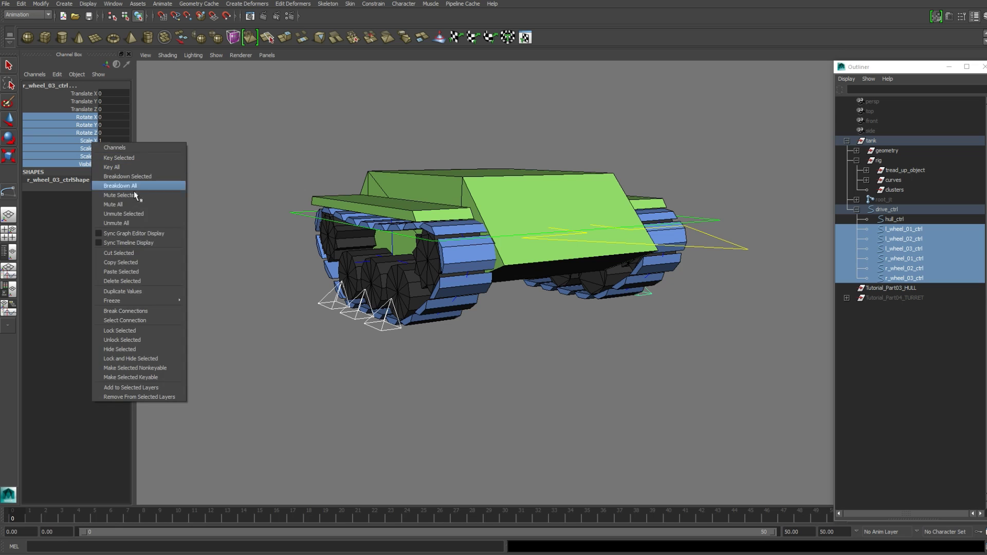
left_click(127, 332)
right_click(90, 133)
left_click(128, 341)
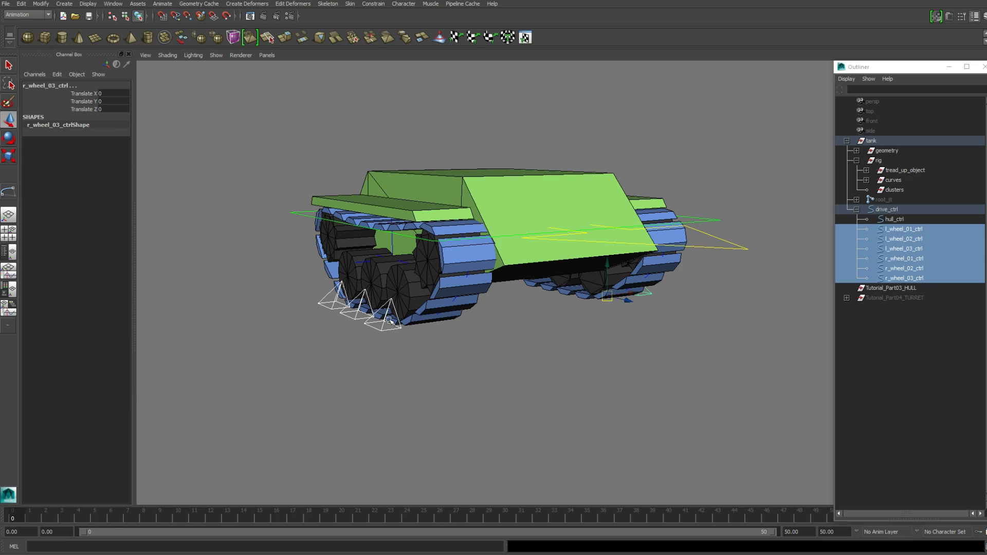
Hide the geometry group, drive_ctrl and tread_up_object so only the two tread curves are displayed.
left_click(429, 359)
left_click_drag(429, 358, 639, 287, "alt")
left_click(724, 263)
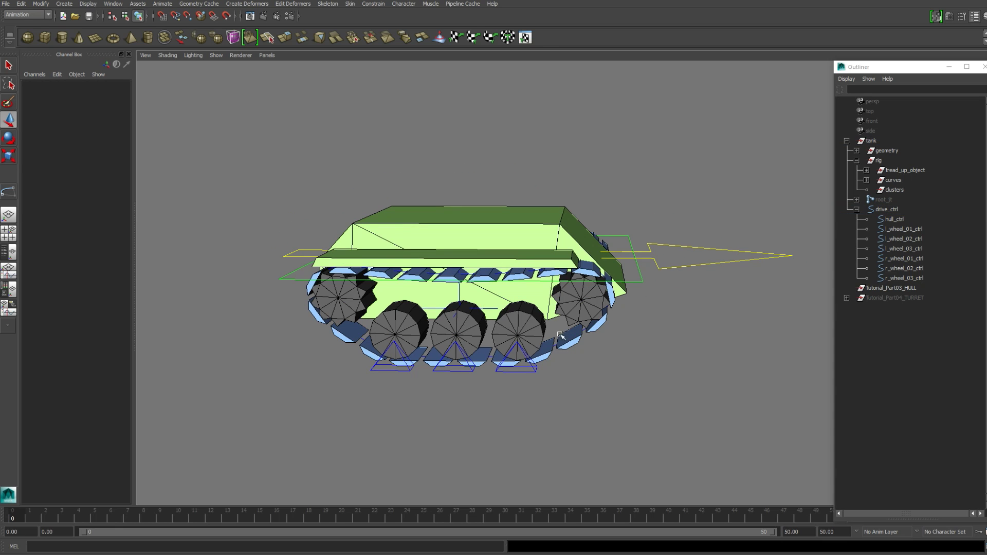
left_click(886, 151)
key("ctrl+h")
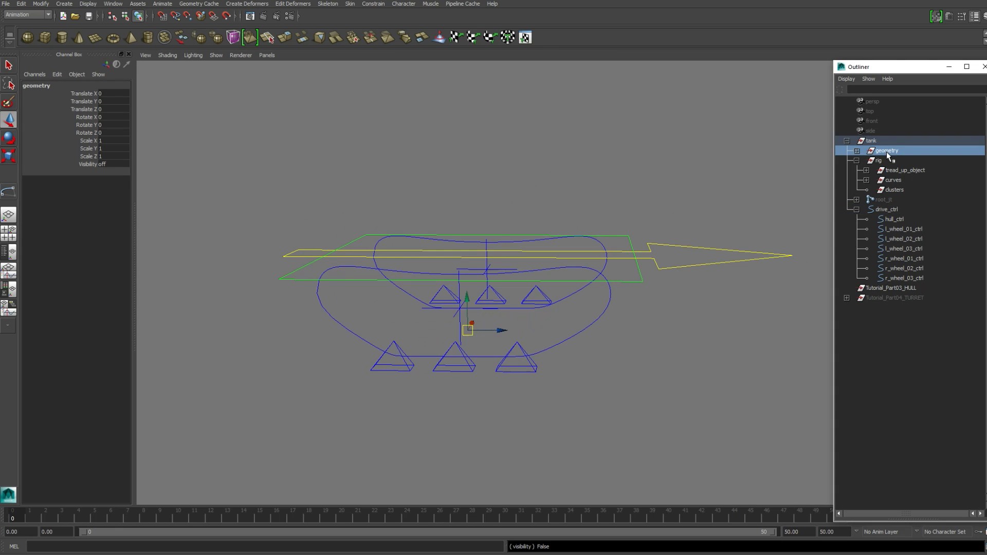
left_click(887, 209)
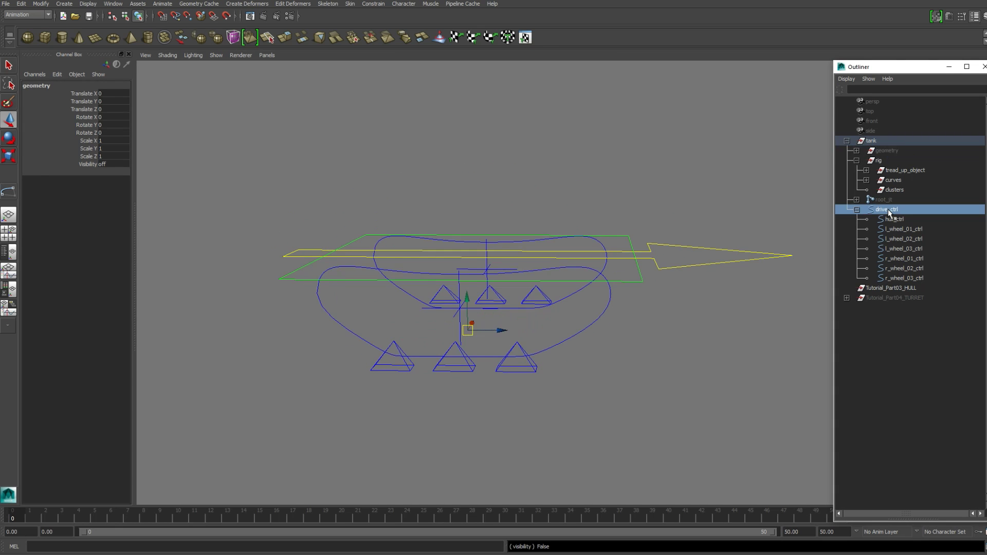
left_click(898, 171)
left_click(636, 290)
middle_click_drag(635, 289, 637, 256, "alt")
scroll(630, 265, "up", 1)
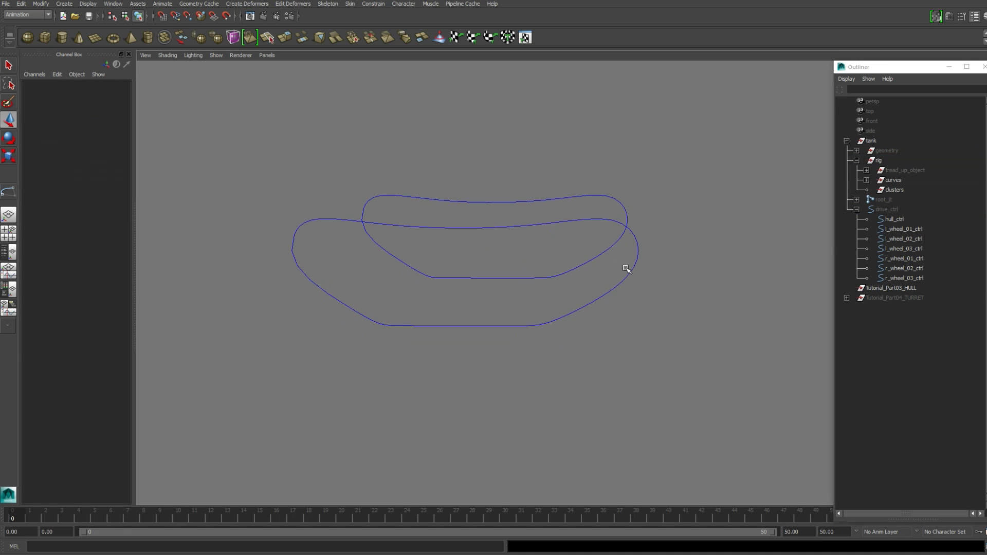
Create a cluster with relative mode off on l_treadCurve's rear bottom control vertices.
left_click(554, 324)
middle_click_drag(559, 306, 540, 339, "alt")
left_click_drag(540, 338, 557, 325, "alt")
scroll(557, 325, "up", 1)
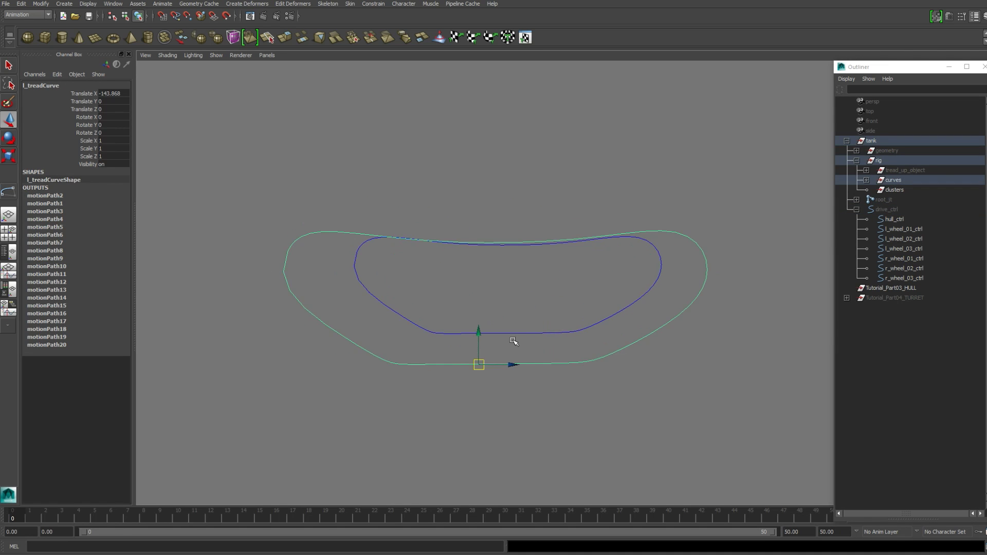
key("F8")
left_click_drag(366, 343, 426, 392)
mouse_move(466, 379)
left_mouse_down("alt")
mouse_move(476, 398)
mouse_move(459, 378)
left_mouse_up("alt")
left_click(259, 5)
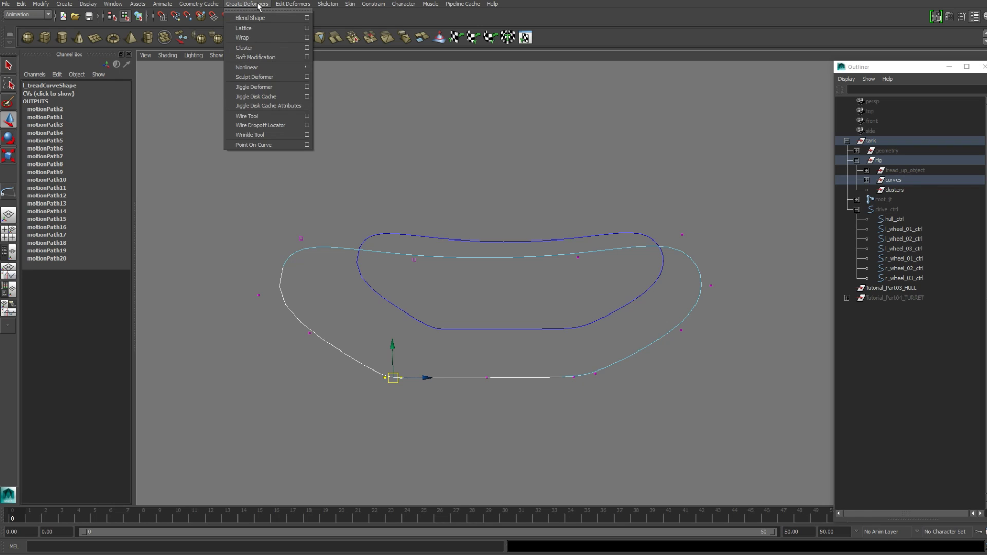
left_click(307, 48)
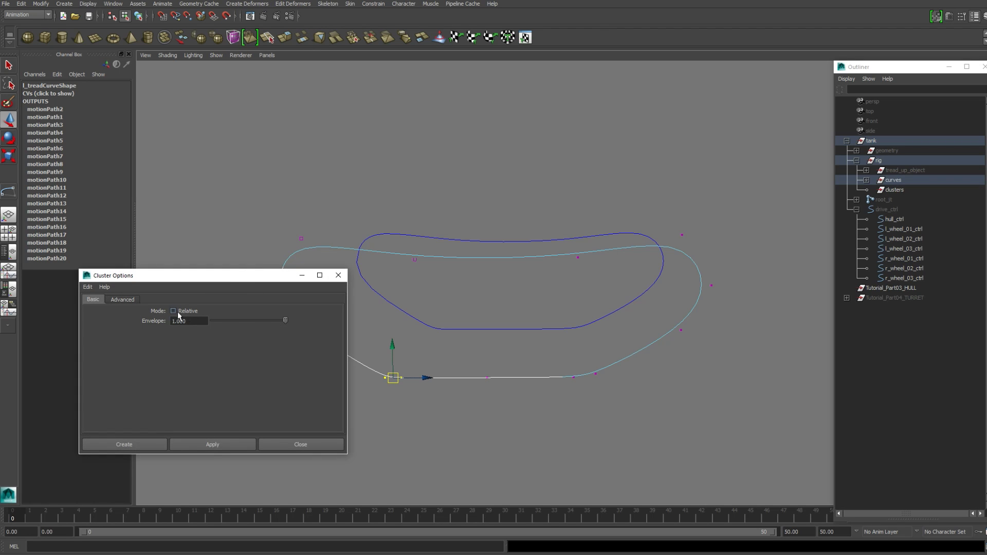
left_click(218, 446)
middle_click_drag(486, 391, 518, 344, "alt")
key("ctrl+z")
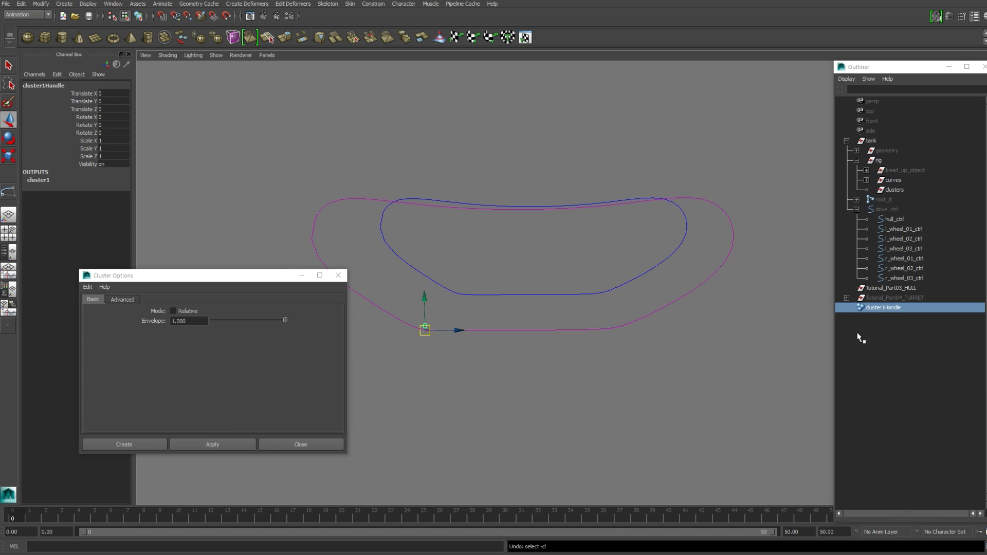
Rename the new cluster handle to l_wheel_cluster_01.
middle_click_drag(867, 310, 871, 309)
double_click(872, 311)
type("l_wheel")
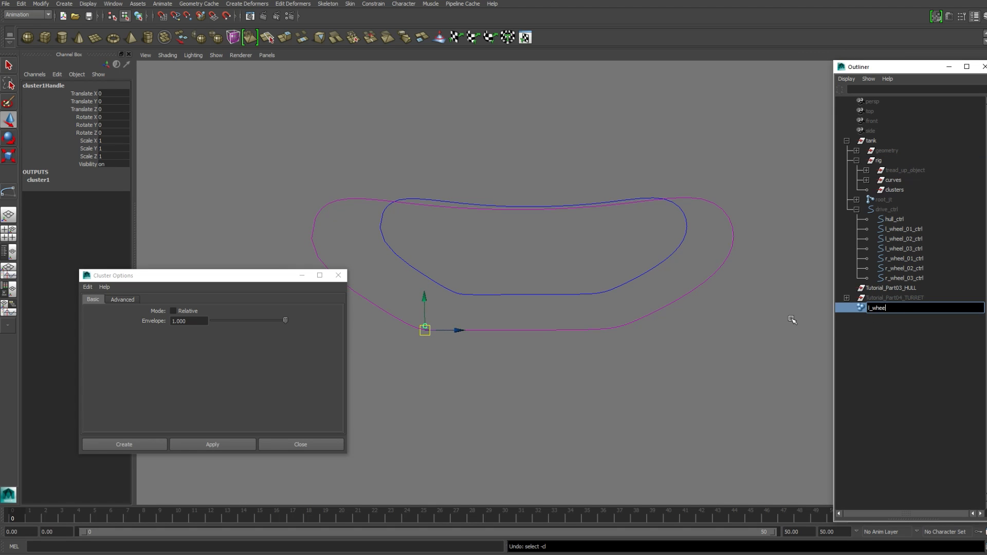
type("_cluster_01")
key("Return")
Create a cluster on l_treadCurve's middle bottom control vertex and rename it l_wheel_cluster_02.
left_click(533, 351)
left_click_drag(545, 354, 506, 308)
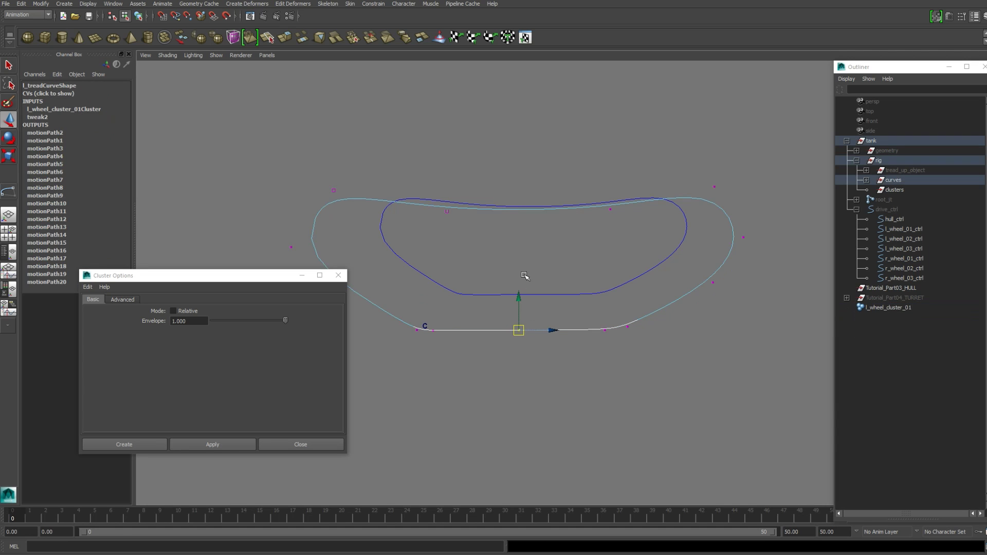
left_click(212, 444)
double_click(898, 309)
key("ctrl+c")
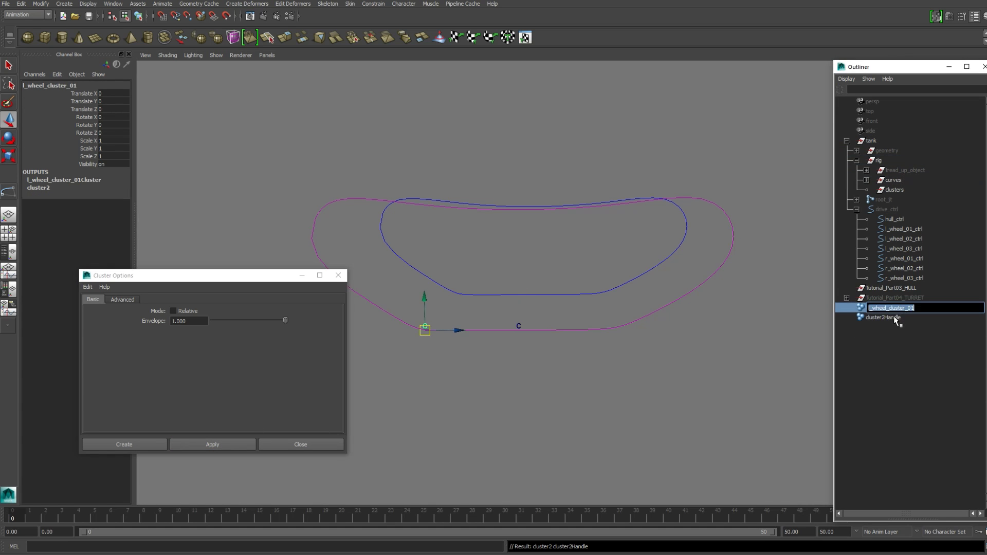
double_click(897, 318)
key("ctrl+v")
key("BackSpace")
type("2")
key("Return")
Create a cluster on l_treadCurve's front bottom control vertices and rename it l_wheel_cluster_03.
left_click(648, 401)
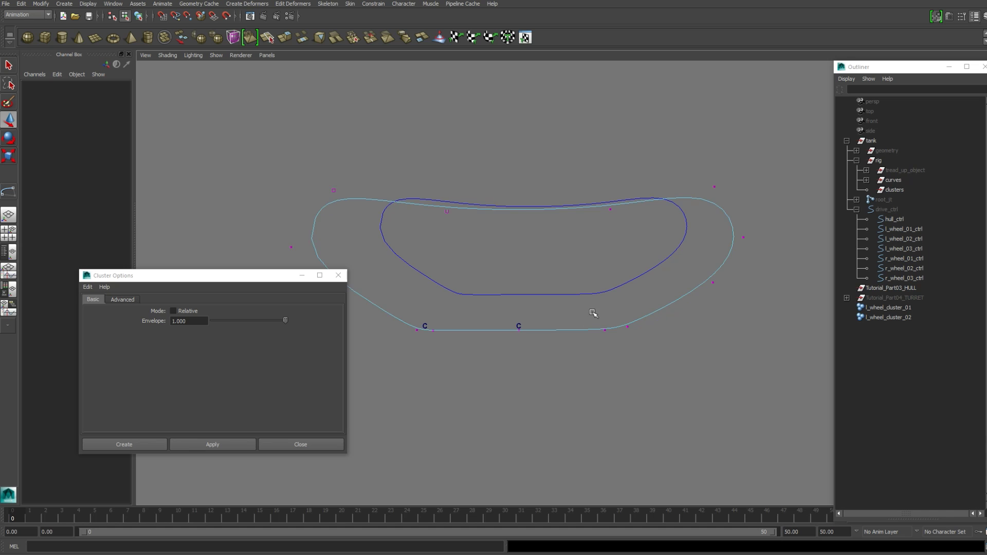
left_click_drag(590, 310, 645, 344)
key("g")
double_click(891, 328)
key("ctrl+v")
key("BackSpace")
type("3")
key("Return")
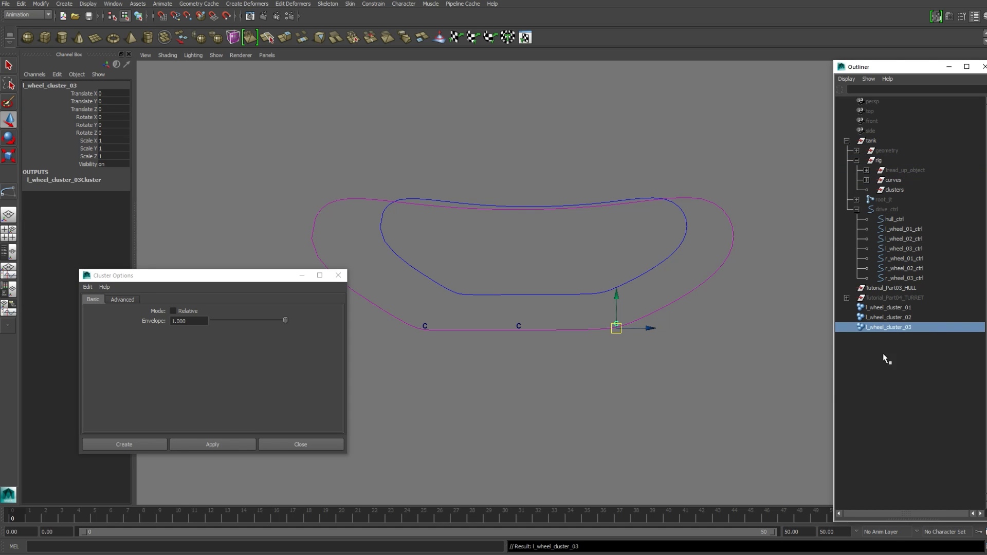
Create a cluster on all remaining upper and side control vertices of l_treadCurve and rename it l_hull_cluster.
left_click(714, 379)
key("F8")
left_click(688, 295)
key("F8")
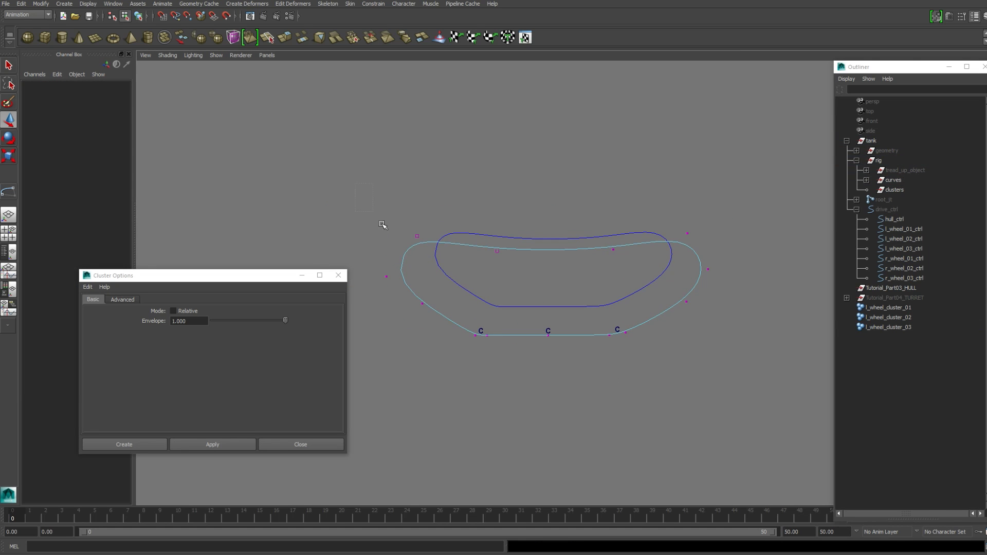
left_click_drag(765, 317, 758, 320)
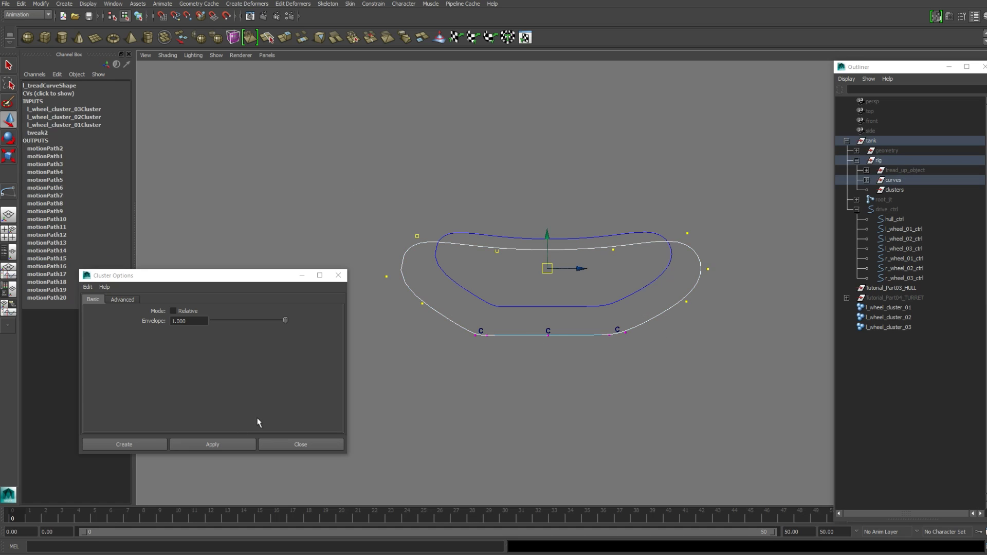
left_click(209, 442)
double_click(874, 336)
type("l_")
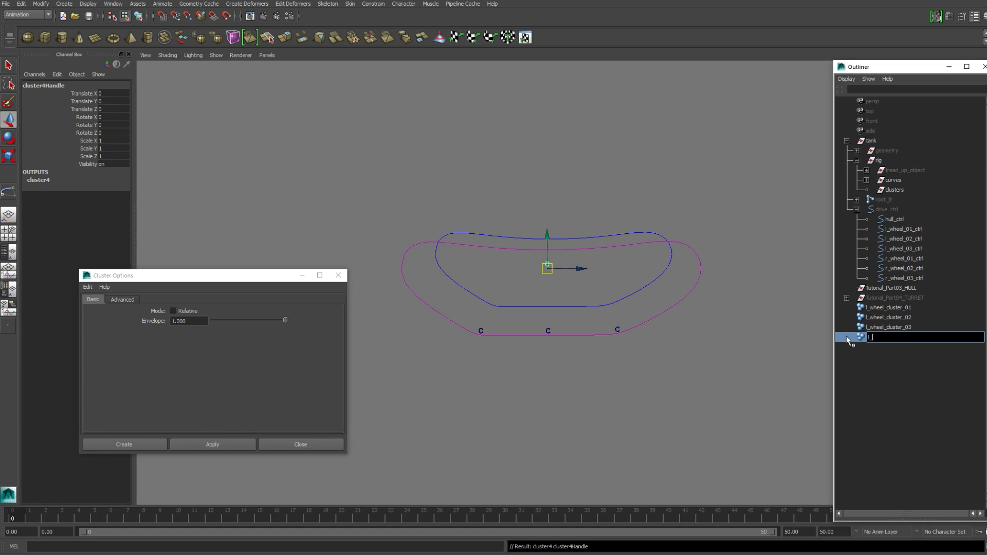
type("hull_cluster")
key("Return")
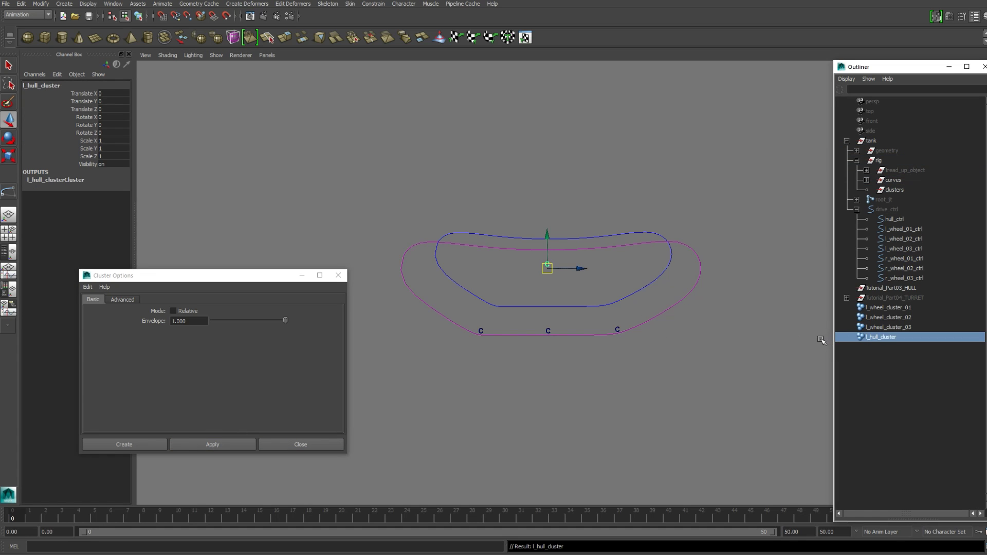
Create a cluster on r_treadCurve's rear bottom control vertices and rename it r_wheel_cluster_01.
left_click(776, 320)
left_click_drag(775, 322, 570, 352, "alt")
right_click_drag(647, 312, 643, 341)
left_click_drag(644, 342, 668, 359, "alt")
left_click(645, 344)
left_click(201, 444)
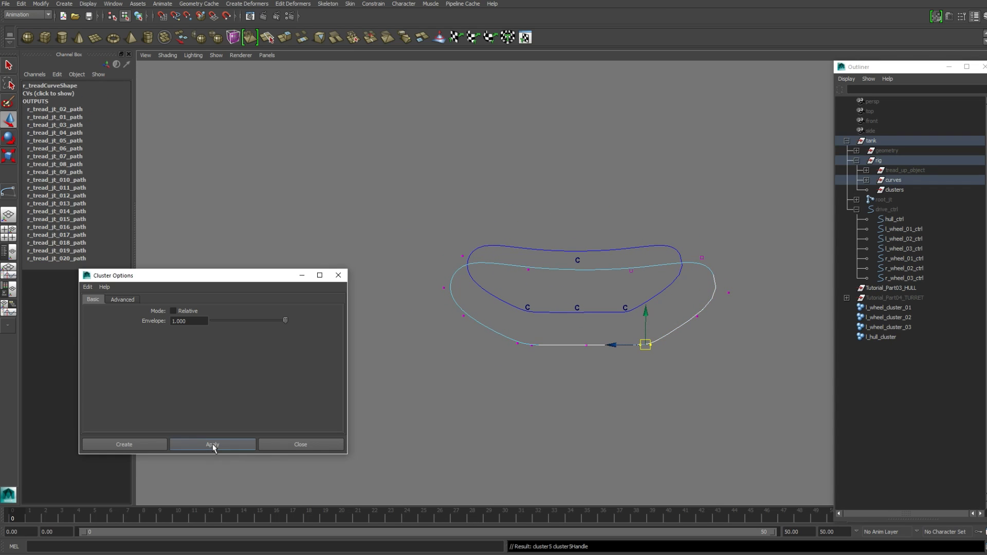
double_click(907, 308)
key("ctrl+c")
double_click(892, 347)
key("ctrl+v")
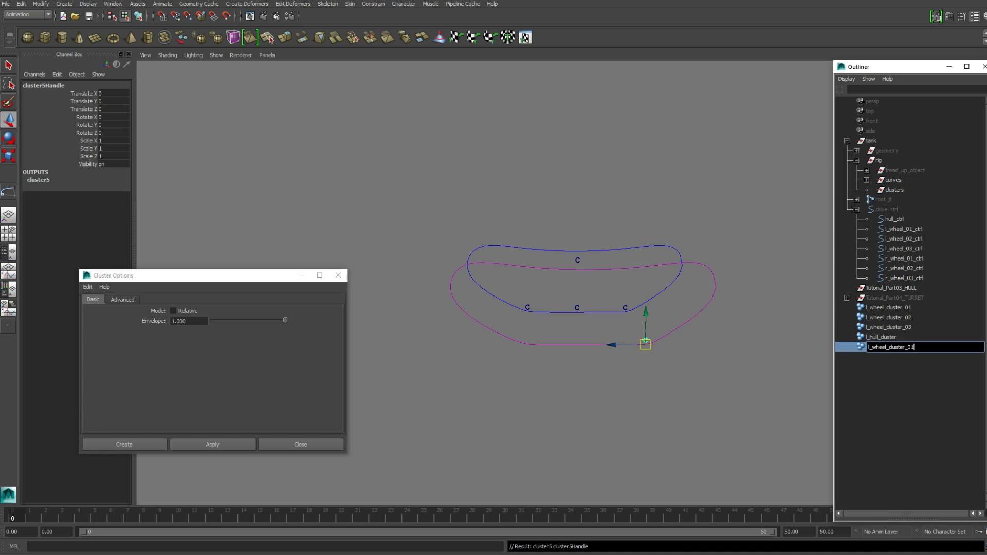
key("BackSpace")
type("r")
Create separate clusters on r_treadCurve's middle bottom control vertex and its front bottom control vertices.
left_click(668, 317)
right_click_drag(665, 334, 653, 353)
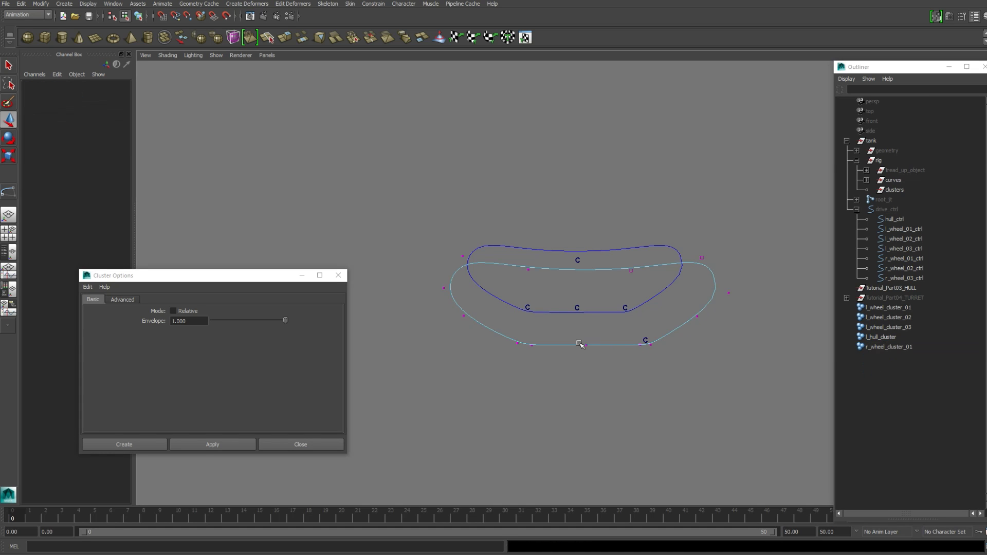
left_click(584, 345)
left_click(226, 444)
left_click(523, 343)
key("g")
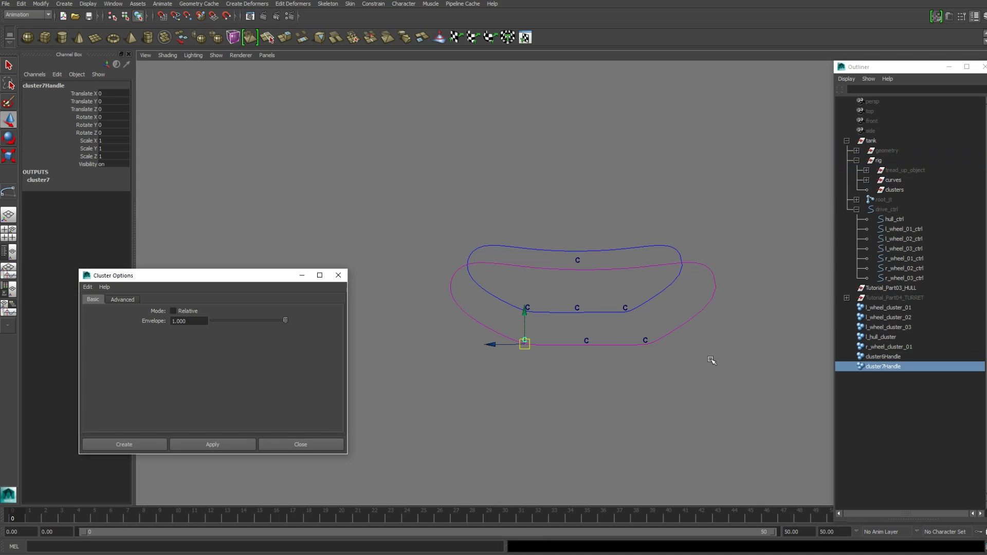
Rename the middle cluster handle r_wheel_cluster_02 and the front cluster handle r_wheel_cluster_03.
double_click(895, 348)
double_click(895, 358)
key("ctrl+v")
key("BackSpace")
type("2")
double_click(895, 368)
key("ctrl+v")
key("BackSpace")
type("3")
key("Return")
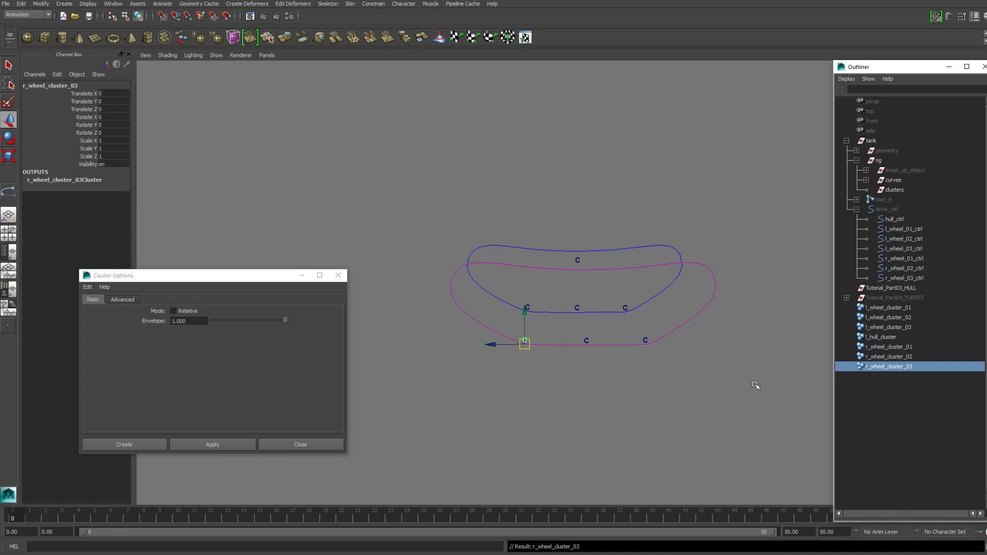
Create a cluster on all remaining upper and side control vertices of r_treadCurve and rename it r_hull_cluster.
left_click(658, 407)
left_click(684, 322)
left_click_drag(676, 328, 675, 317, "alt")
right_click_drag(674, 324, 653, 334)
left_click_drag(394, 211, 786, 320)
left_click(200, 445)
double_click(890, 337)
left_click(886, 376)
double_click(886, 376)
key("ctrl+v")
key("Home")
key("Delete")
type("r")
key("Return")
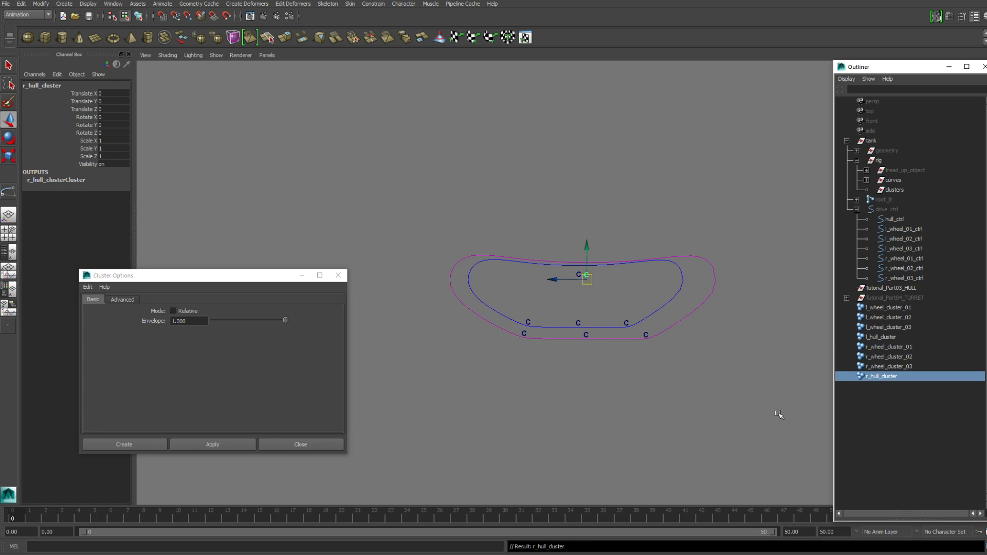
Close the cluster options and parent all eight wheel and hull clusters under the rig's clusters group.
left_click_drag(776, 412, 751, 324, "alt")
left_click(301, 445)
left_click(513, 221)
left_click_drag(513, 220, 639, 253, "alt")
left_click(894, 307)
left_click(882, 376, "shift")
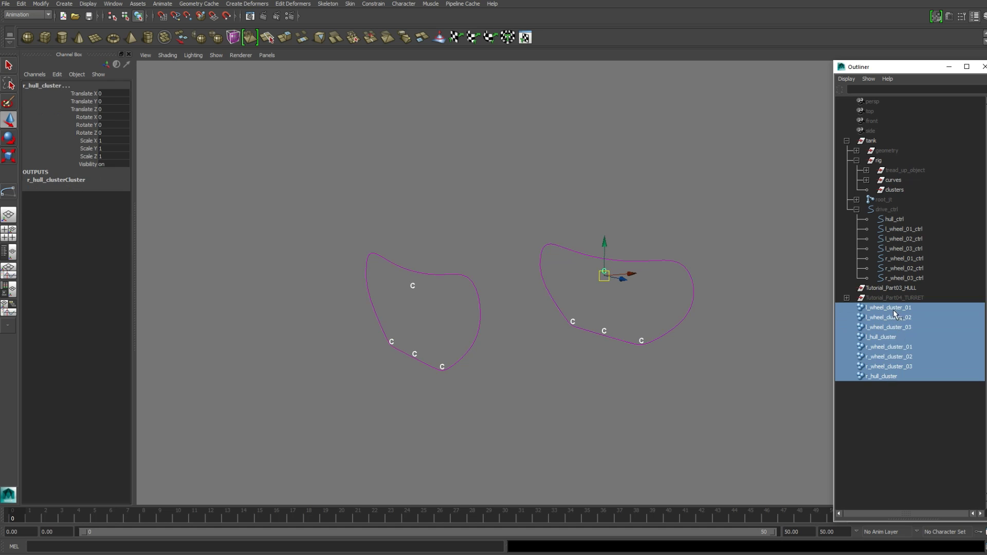
middle_click_drag(893, 310, 898, 189)
Unhide drive_ctrl with its child controls and expand the clusters group in the Outliner.
left_click(886, 209)
left_click_drag(740, 214, 771, 244, "alt")
left_click(781, 230)
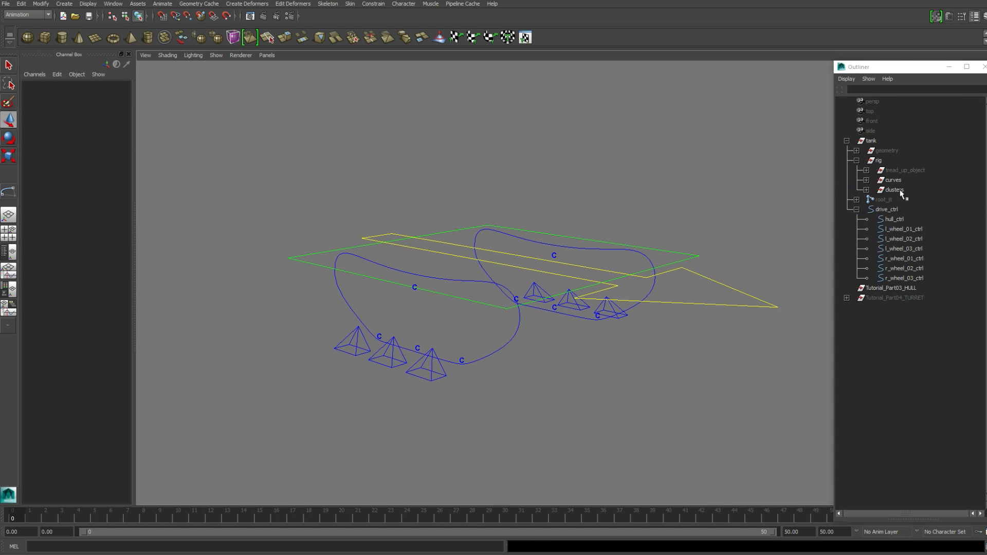
left_click(886, 151)
left_click_drag(509, 288, 462, 375, "alt")
left_click(866, 190)
left_click(589, 334)
key("q")
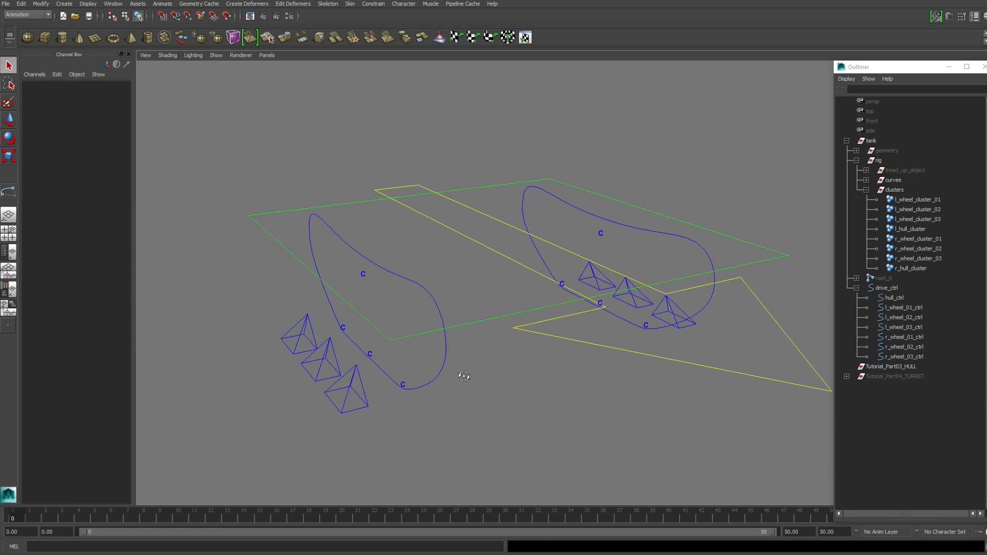
Parent-constrain the clusters group to drive_ctrl with Maintain offset on and all translate and rotate axes.
right_click_drag(462, 375, 519, 375, "alt")
left_click(887, 288)
left_click(894, 190, "ctrl")
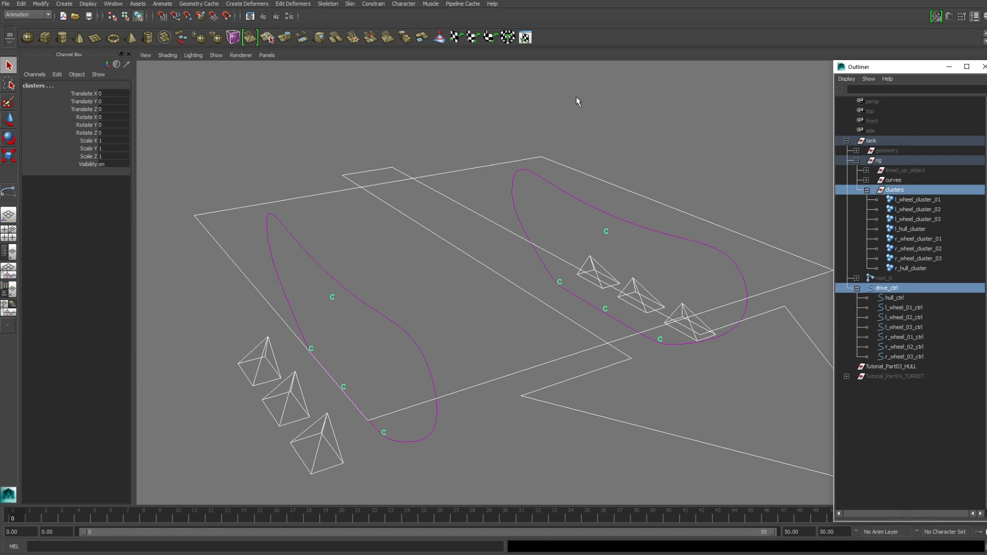
left_click(379, 5)
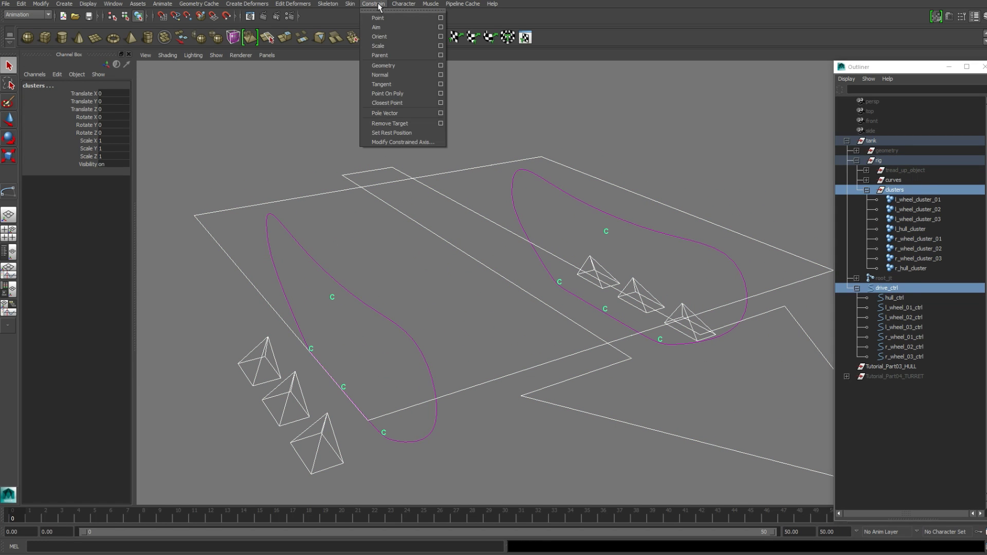
left_click(440, 55)
left_click(646, 519)
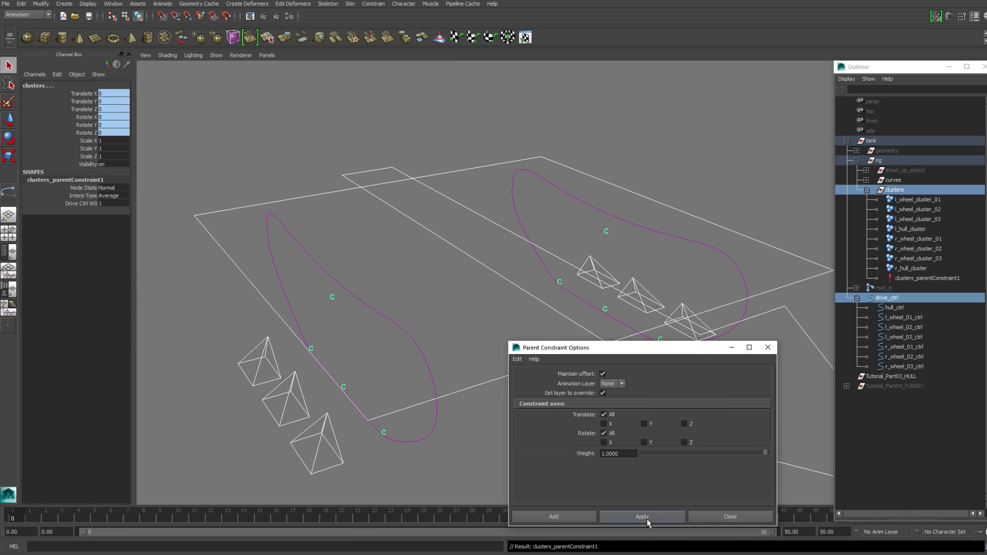
Parent-constrain l_hull_cluster and r_hull_cluster to hull_ctrl with Maintain offset on, and close the constraint options.
key("f")
left_click_drag(545, 227, 506, 183, "alt")
left_click(908, 230)
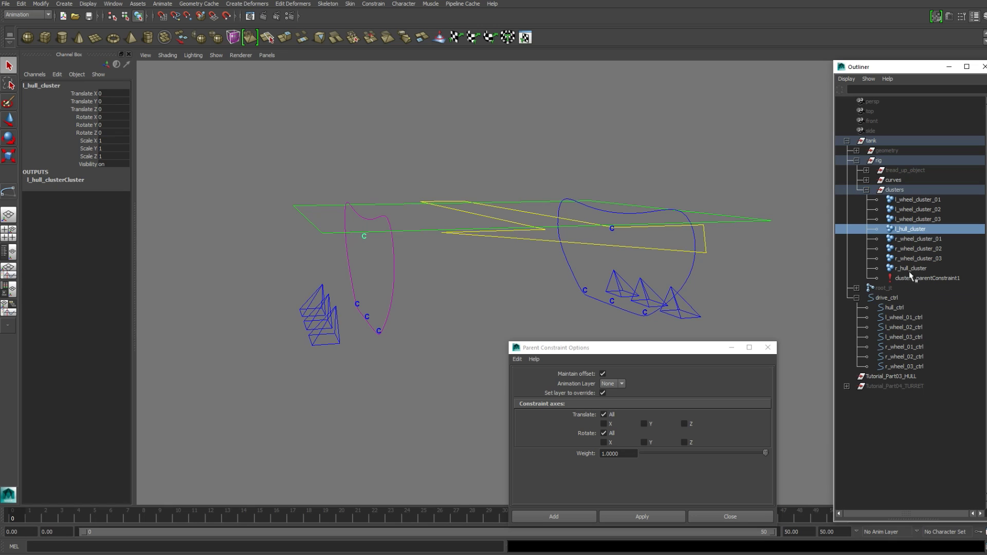
left_click(893, 308)
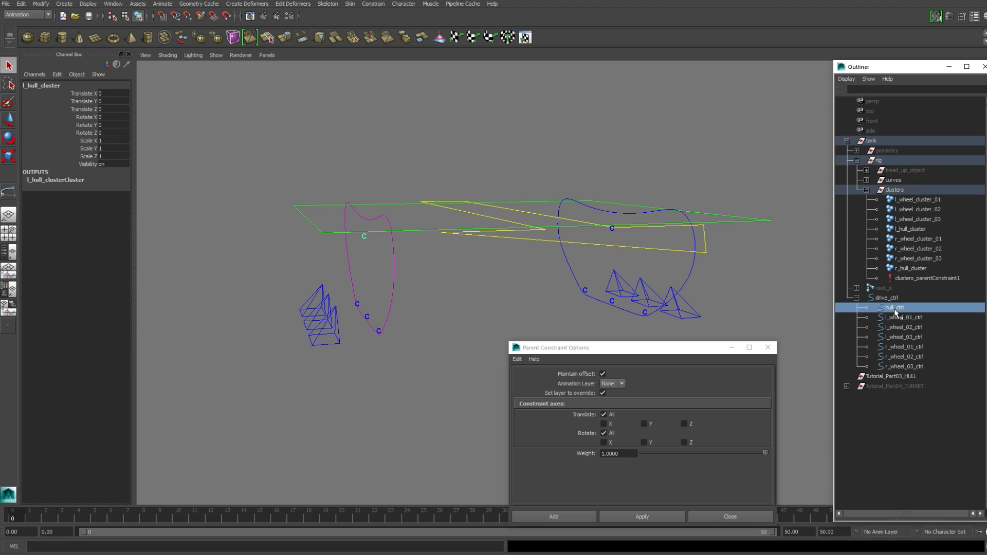
left_click(905, 229, "ctrl")
left_click(642, 517)
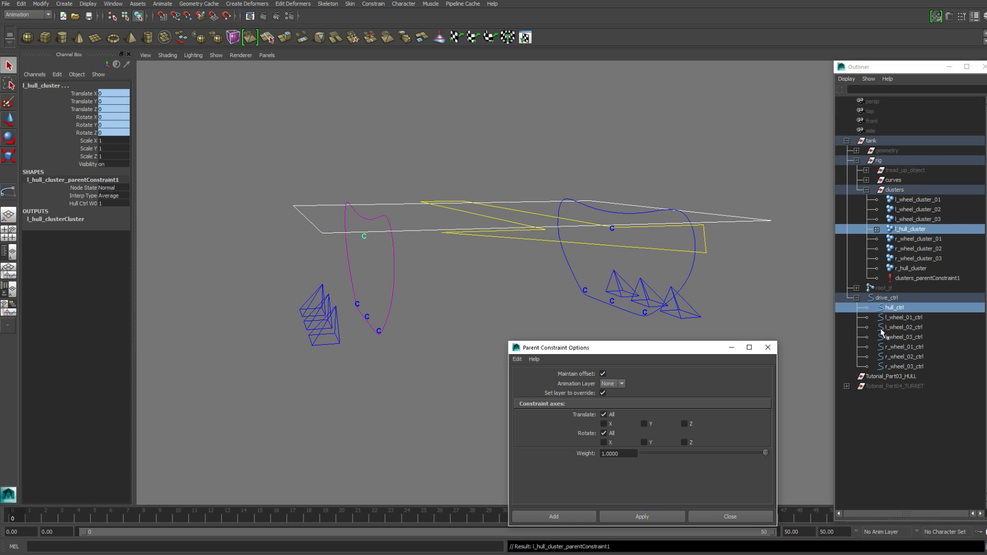
left_click(894, 308)
left_click(911, 268, "ctrl")
left_click(642, 516)
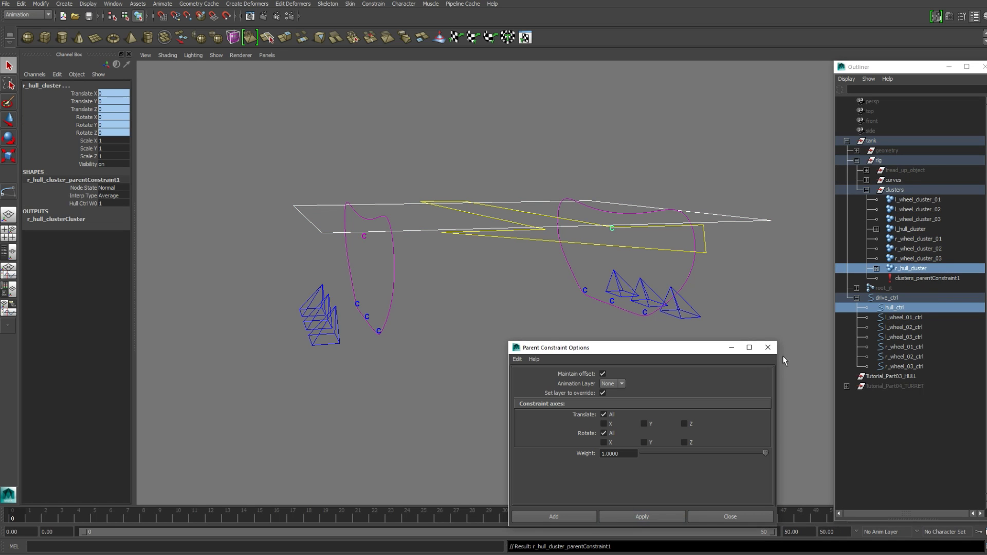
left_click(768, 348)
Point-constrain l_wheel_cluster_01 to l_wheel_01_ctrl on the Y axis only, with Maintain offset on.
left_click_drag(548, 380, 529, 373, "alt")
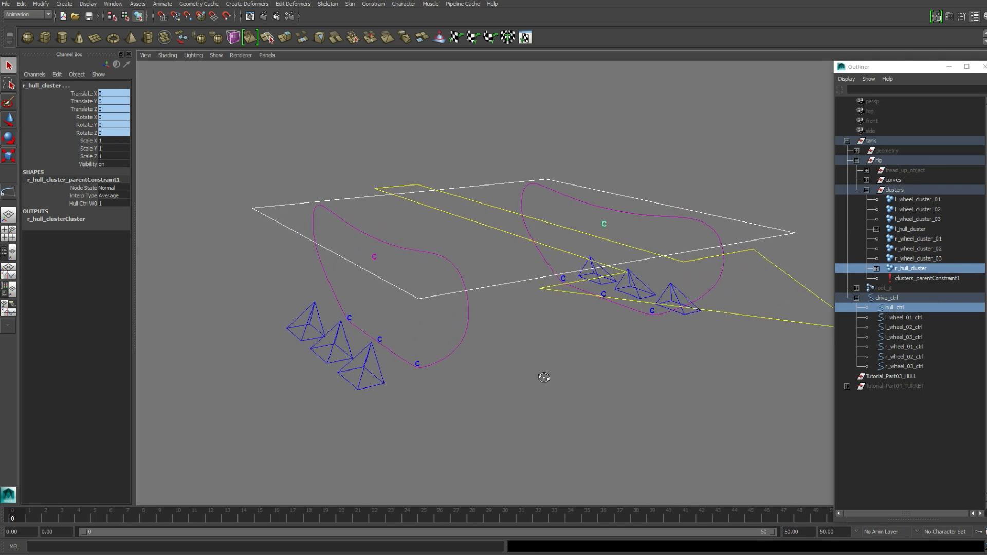
left_click_drag(544, 377, 570, 340, "alt")
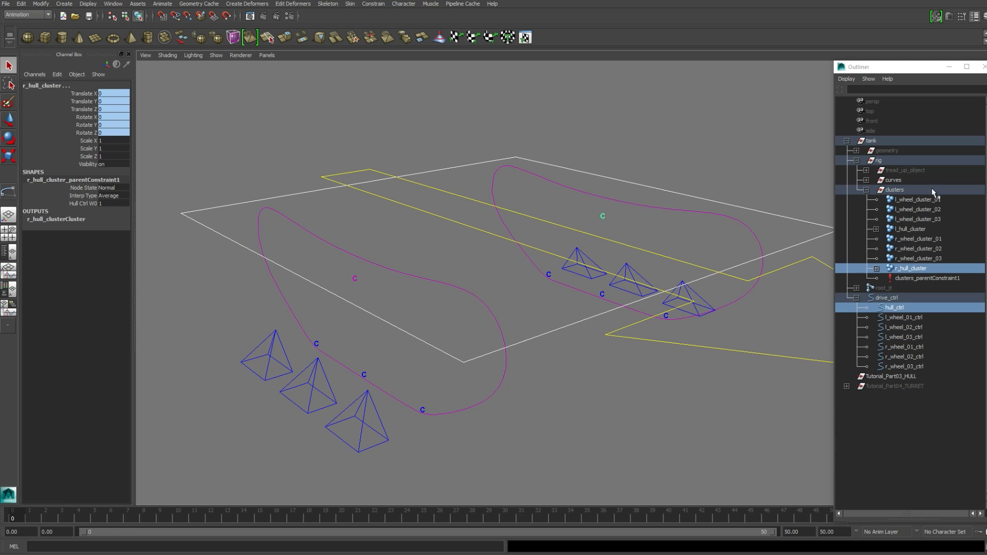
left_click(902, 317)
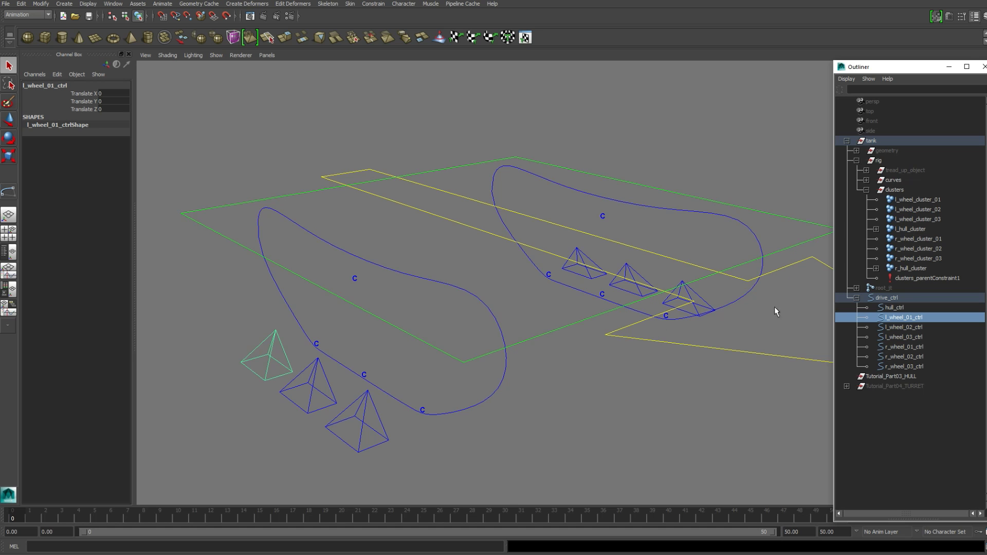
left_click(911, 200, "ctrl")
left_click_drag(524, 338, 531, 176, "alt")
left_click(379, 6)
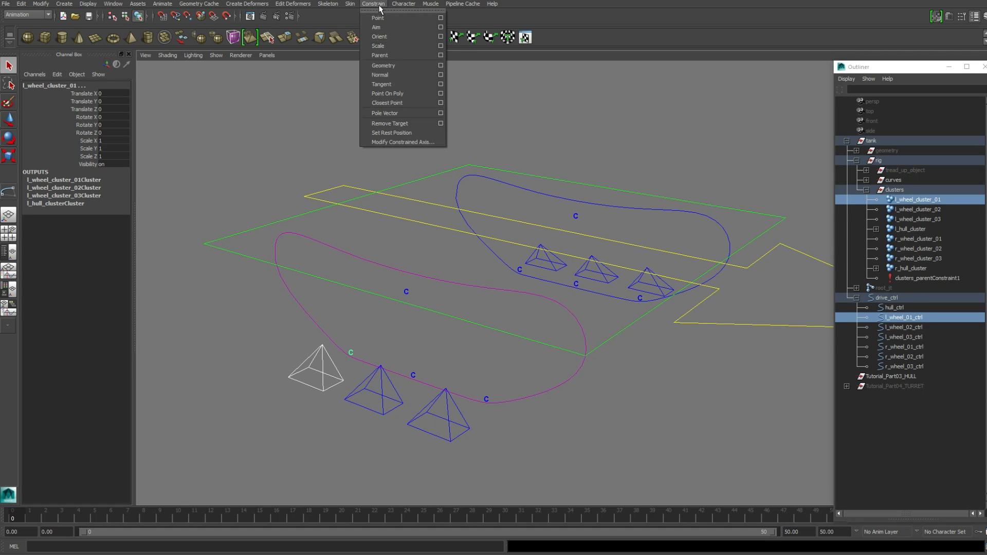
left_click(441, 18)
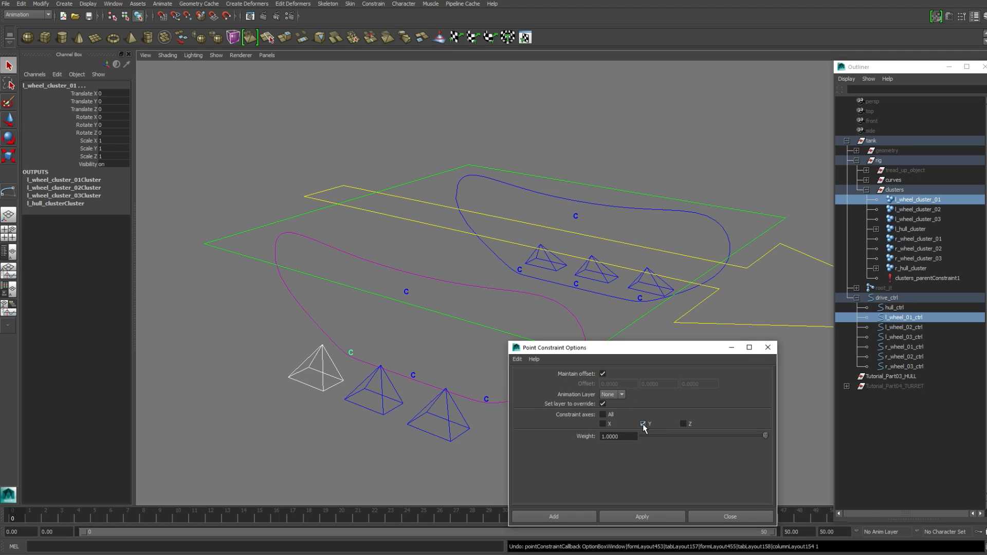
left_click(646, 518)
Point-constrain l_wheel_cluster_02 to l_wheel_02_ctrl and l_wheel_cluster_03 to l_wheel_03_ctrl with the same Y-only settings.
left_click(906, 327)
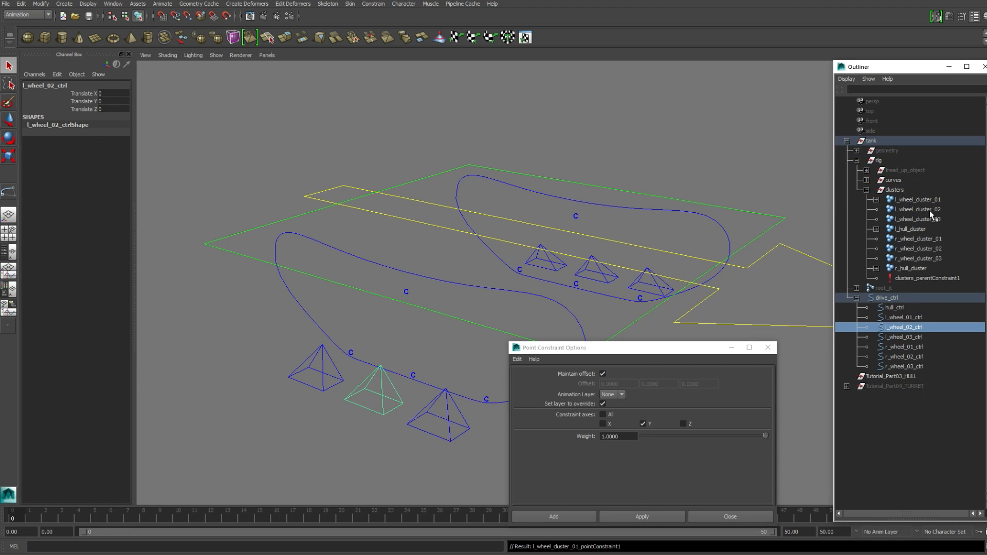
left_click(930, 210, "ctrl")
left_click(659, 517)
left_click(900, 337)
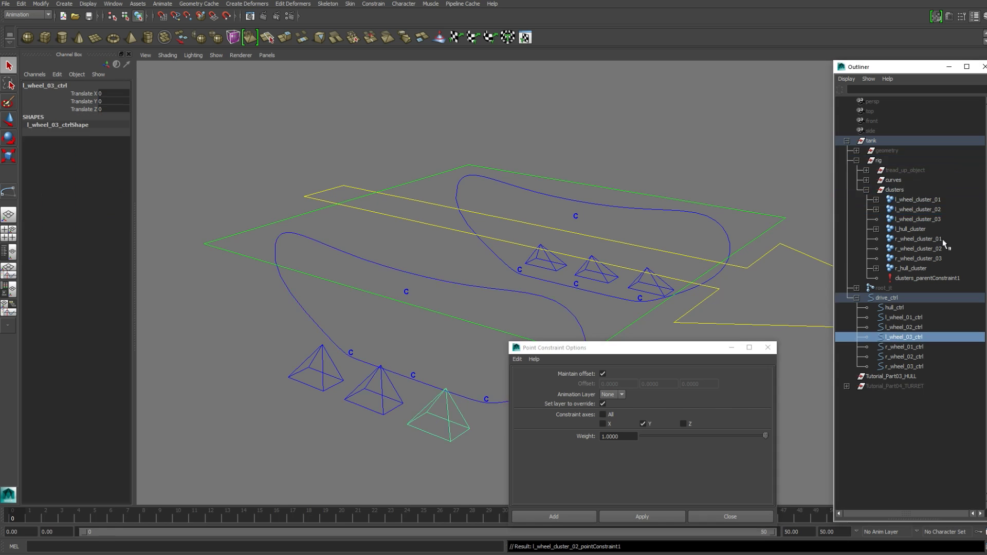
left_click(917, 219, "ctrl")
left_click(668, 517)
Point-constrain r_wheel_cluster_01, 02 and 03 to the matching r_wheel_01_ctrl, r_wheel_02_ctrl and r_wheel_03_ctrl on Y only, and close the constraint options.
left_click_drag(666, 268, 587, 260, "alt")
left_click(912, 348)
left_click(922, 239, "ctrl")
left_click(642, 517)
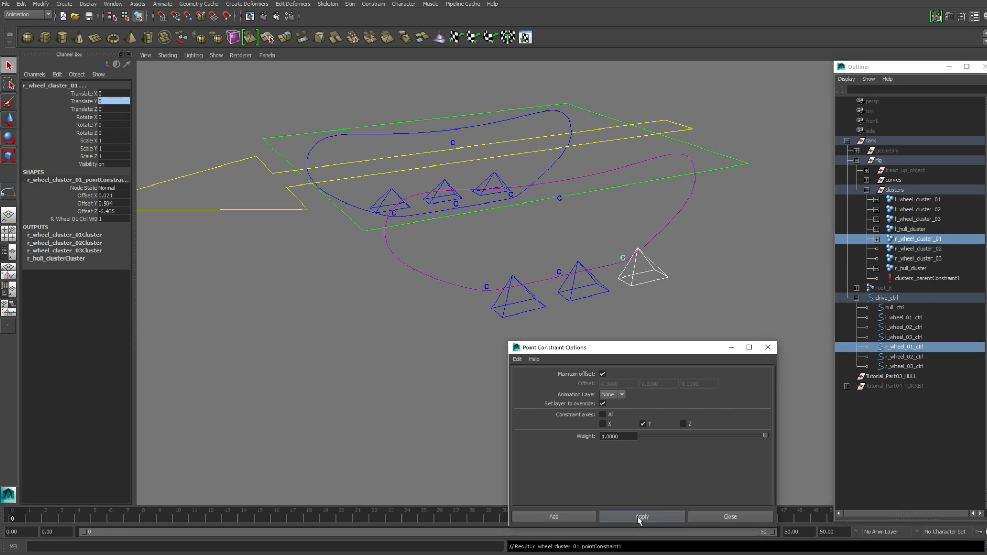
left_click(905, 356)
left_click(920, 249, "ctrl")
left_click(642, 516)
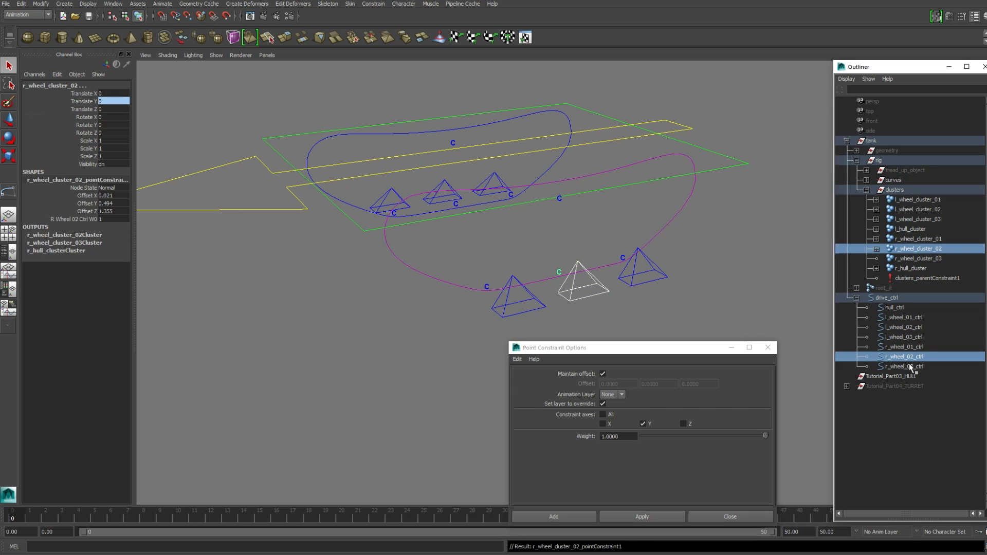
left_click(904, 367)
left_click(922, 258, "ctrl")
left_click(641, 517)
left_click_drag(591, 226, 599, 213, "alt")
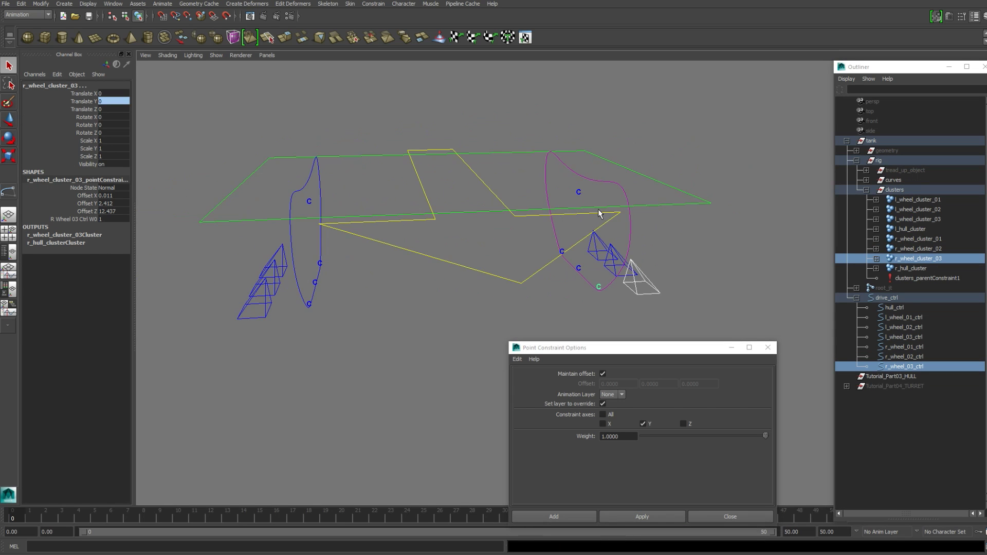
left_click(768, 347)
Unhide the tank's geometry group, and collapse and hide the clusters group.
left_click(867, 189)
left_click(680, 367)
right_click_drag(668, 365, 628, 354, "alt")
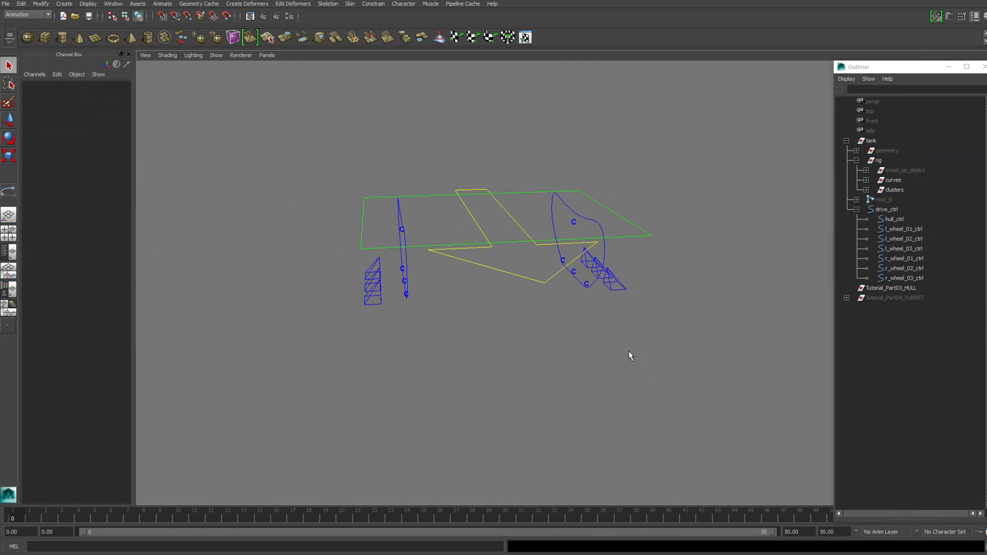
left_click_drag(628, 353, 686, 323, "alt")
left_click(889, 152)
key("shift+h")
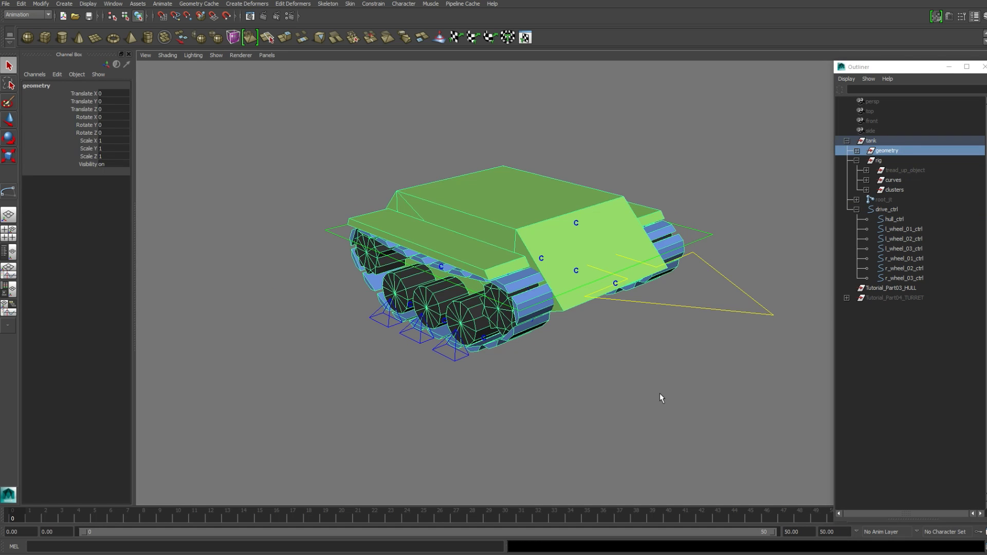
left_click(660, 394)
left_click_drag(660, 394, 573, 365, "alt")
left_click(896, 189)
key("ctrl+h")
Test drive_ctrl by moving the tank forward and rotating it, undo the rotation and reset Translate Z to 0.
left_click_drag(623, 291, 572, 345)
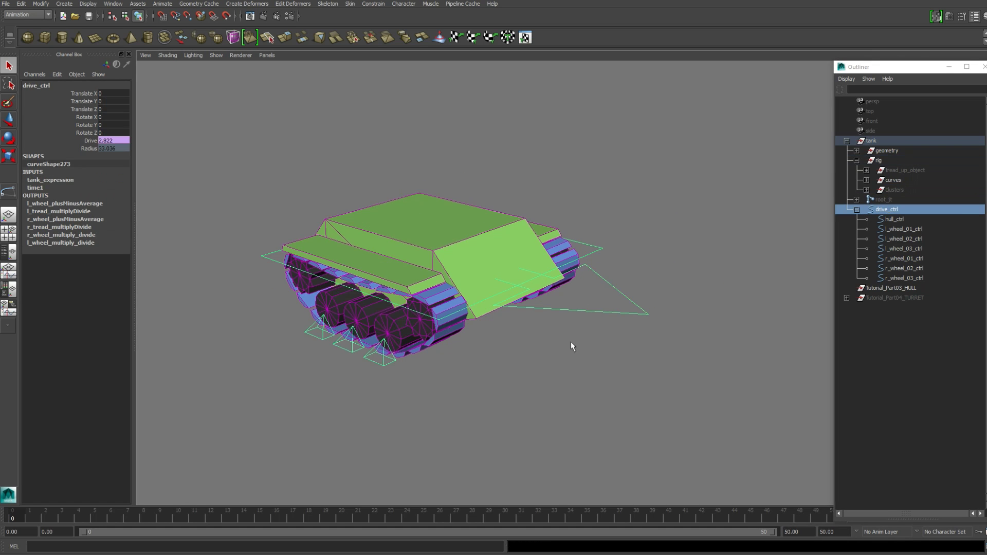
key("w")
left_click_drag(444, 260, 533, 298)
key("e")
key("ctrl+z")
left_click(113, 109)
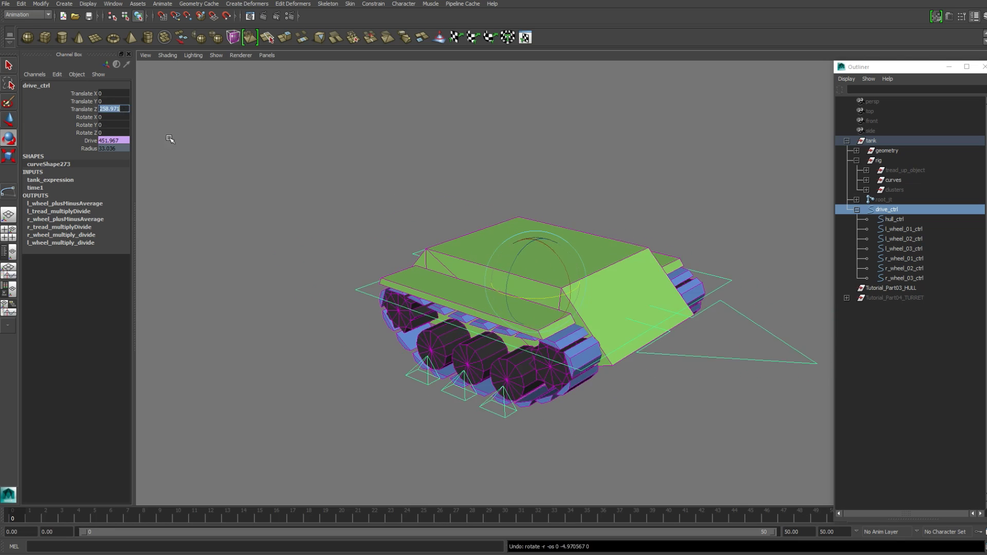
type("0")
key("Return")
Test the left tread's deformation by moving l_wheel_03_ctrl.
left_click(309, 188)
middle_click_drag(506, 257, 609, 282, "alt")
left_click(506, 371)
left_click_drag(519, 370, 514, 375)
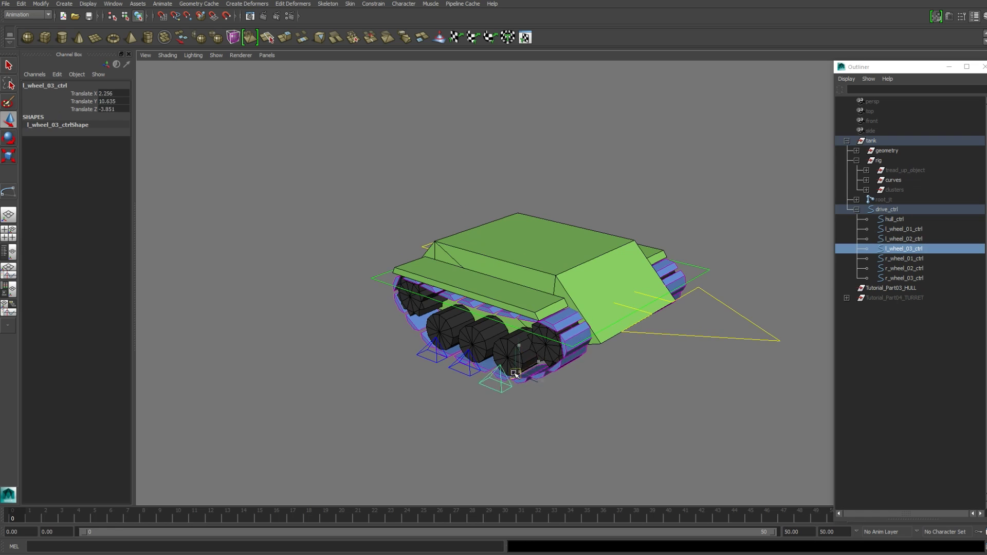
Test the treads' response to the hull by rotating hull_ctrl, and undo the rotation.
left_click(524, 331)
left_click_drag(529, 309, 506, 303, "alt")
scroll(514, 268, "up", 2)
key("e")
mouse_move(514, 257)
left_mouse_down()
mouse_move(511, 232)
mouse_move(512, 244)
left_mouse_up()
key("ctrl+z")
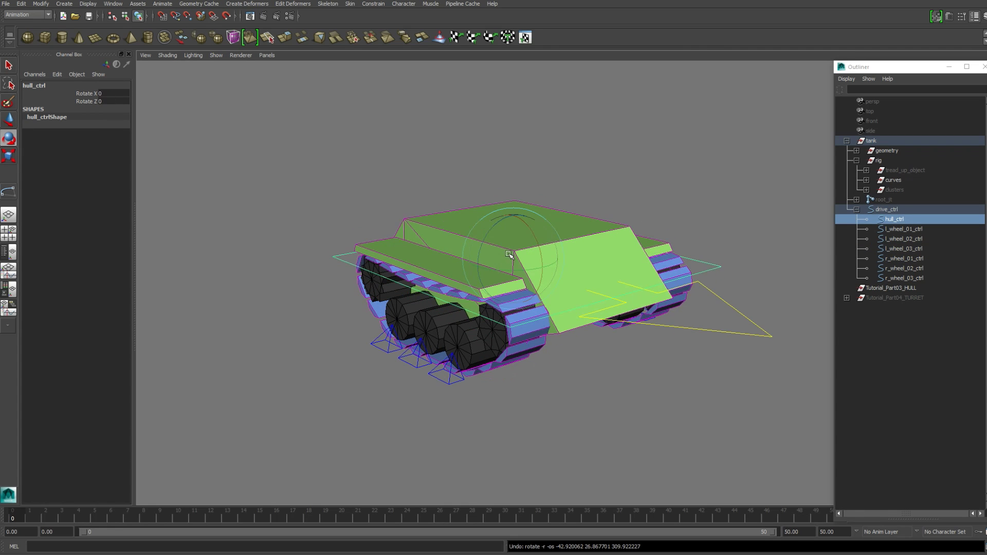
Delete the empty Tutorial_Part03_HULL group.
left_click(703, 203)
left_click(895, 288)
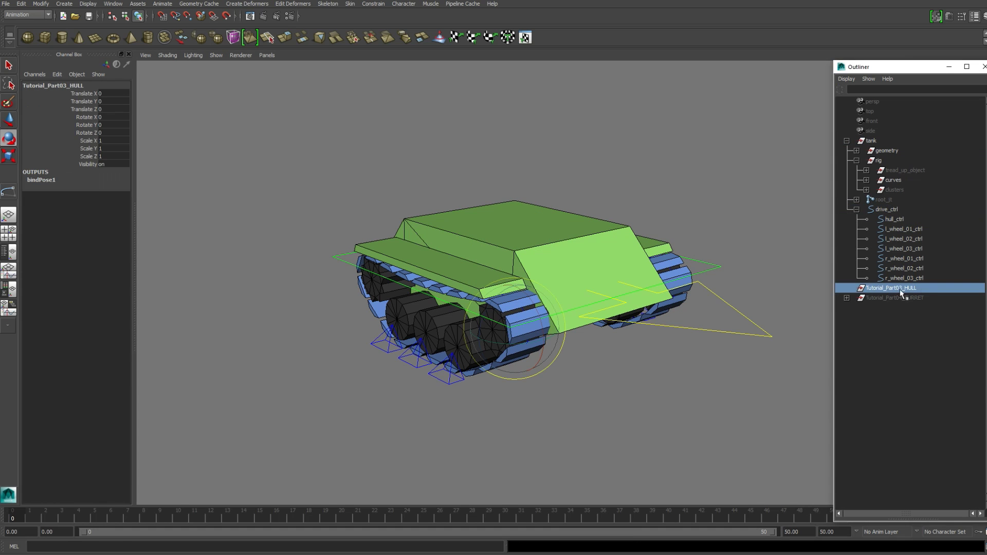
key("Delete")
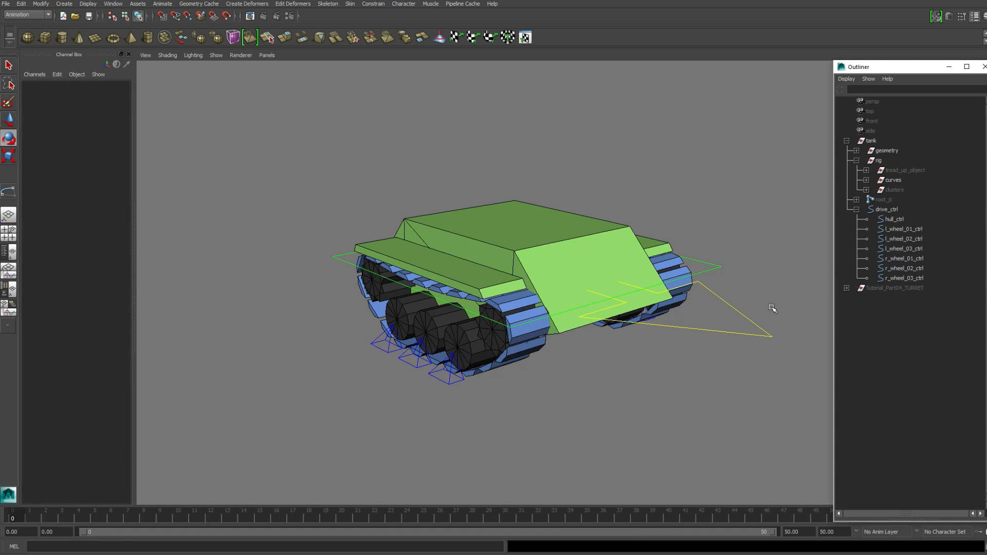
Unhide root_jt, parent the four left and right gear joints under hull_jt, and hide root_jt again.
left_click(882, 201)
left_click(857, 200)
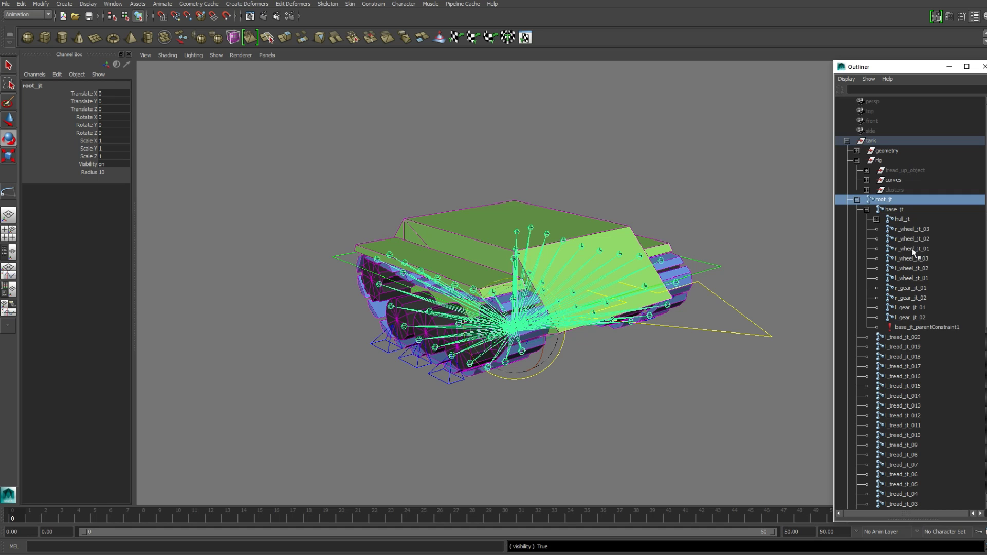
left_click_drag(918, 291, 917, 317)
middle_click_drag(912, 277, 905, 221)
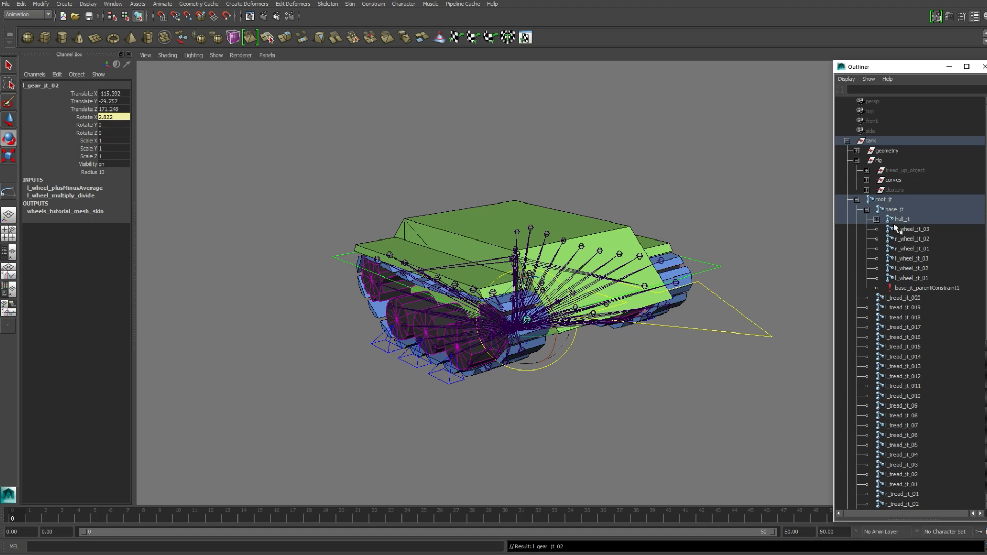
left_click_drag(745, 240, 717, 271)
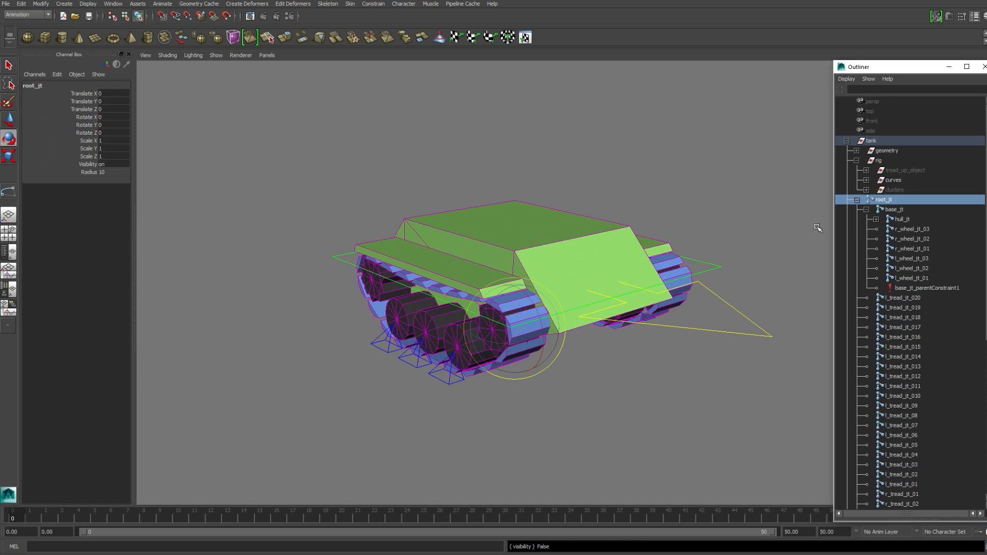
left_click(731, 203)
Test the gears' response to the hull by rotating hull_ctrl, and undo the rotations.
scroll(701, 220, "up", 1)
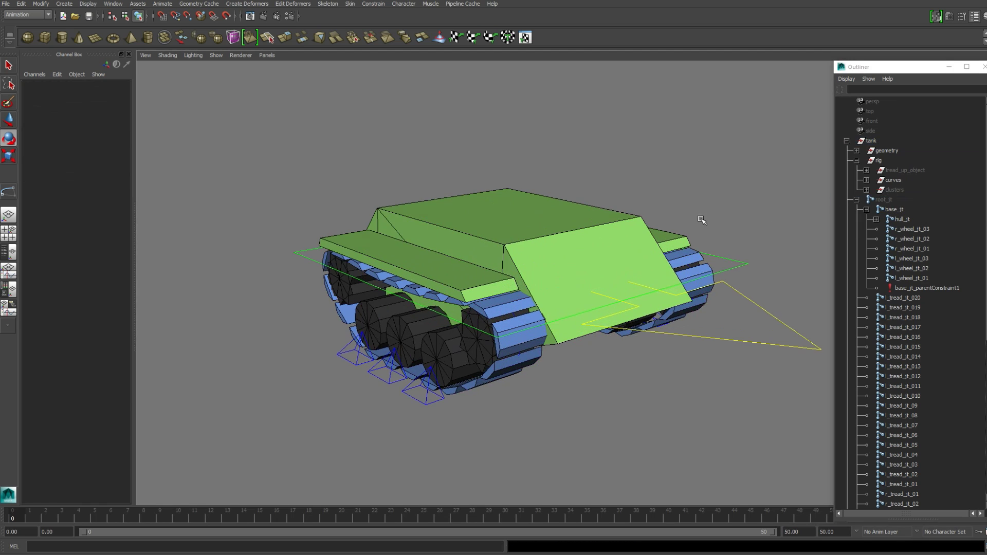
left_click_drag(742, 269, 743, 269)
mouse_move(498, 244)
left_mouse_down()
mouse_move(501, 253)
mouse_move(501, 239)
left_mouse_up()
key("ctrl+z")
key("ctrl+z")
key("ctrl+z")
key("ctrl+z")
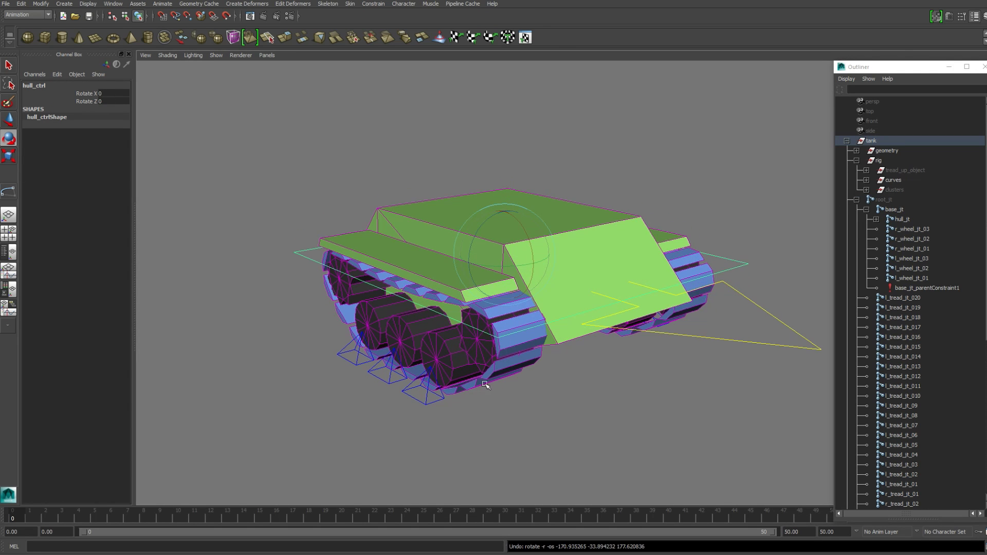
mouse_move(527, 239)
left_mouse_down()
mouse_move(522, 223)
mouse_move(528, 234)
left_mouse_up()
key("ctrl+z")
left_click(390, 119)
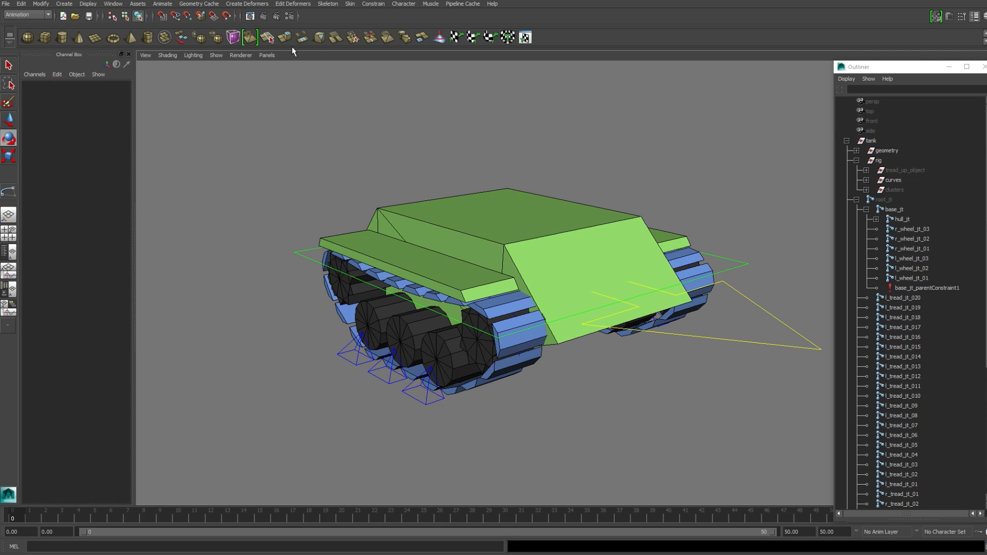
Graph the input connections of hull_jt, r_gear_jt_02 and l_gear_jt_02 in the Node Editor.
left_click(113, 4)
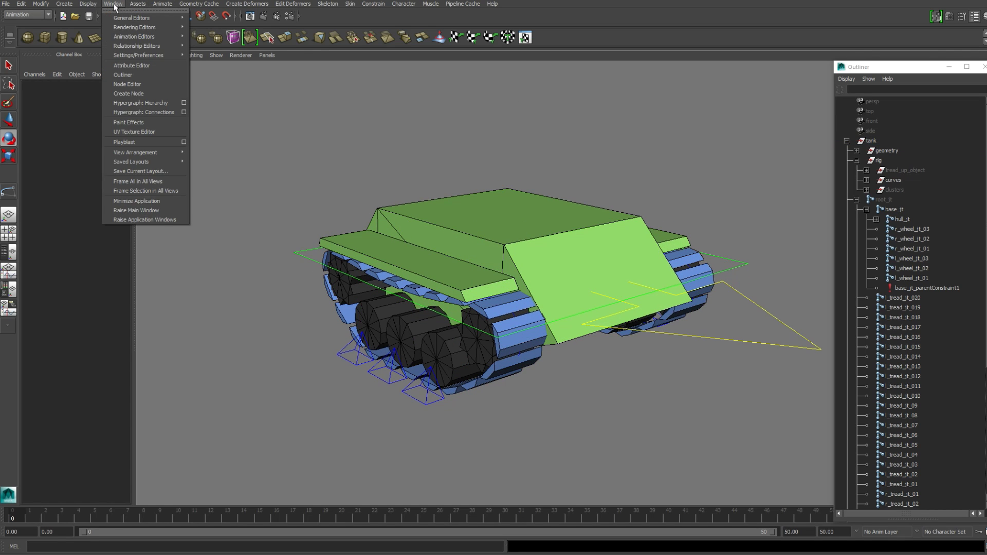
left_click(125, 85)
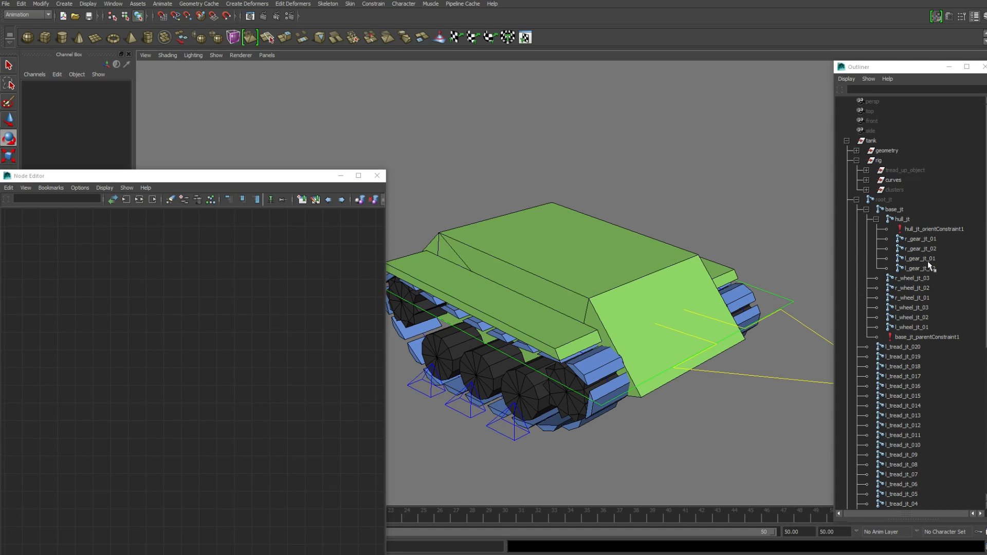
left_click(927, 270)
left_click(933, 249, "ctrl")
left_click(905, 219, "ctrl")
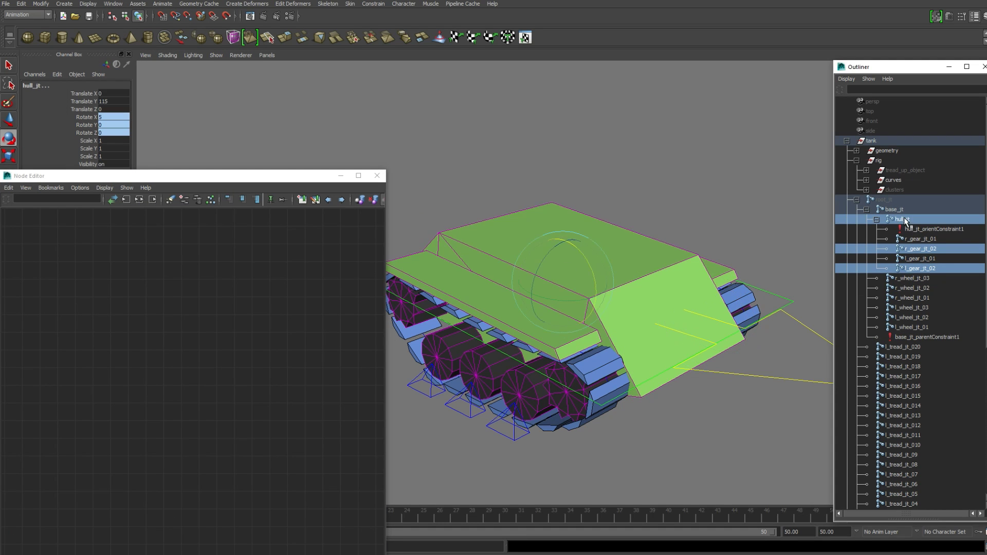
left_click(126, 200)
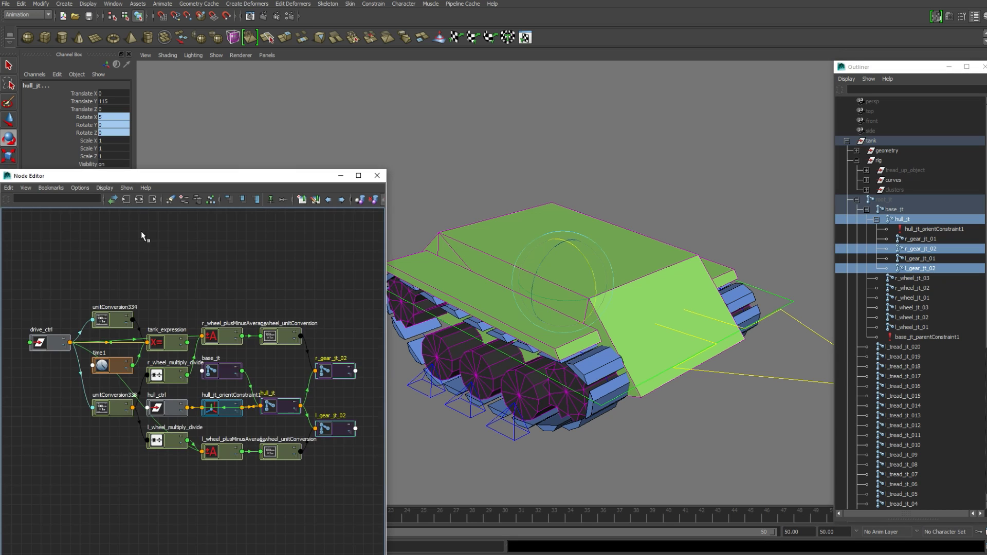
Create a Multiply Divide utility node and place it in empty space above the graphed nodes.
left_click(281, 279)
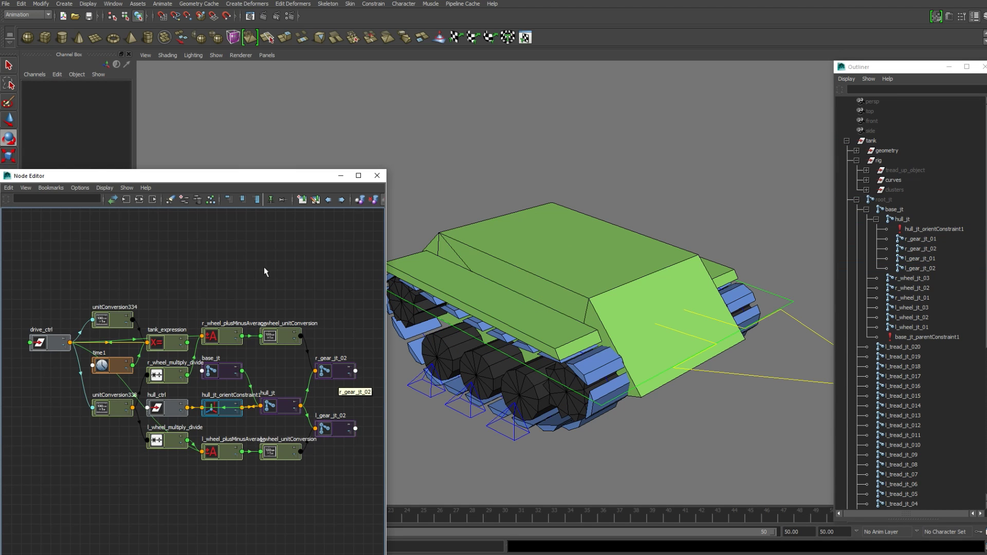
right_click_drag(272, 264, 277, 241)
left_click(431, 341)
left_click_drag(592, 305, 592, 349)
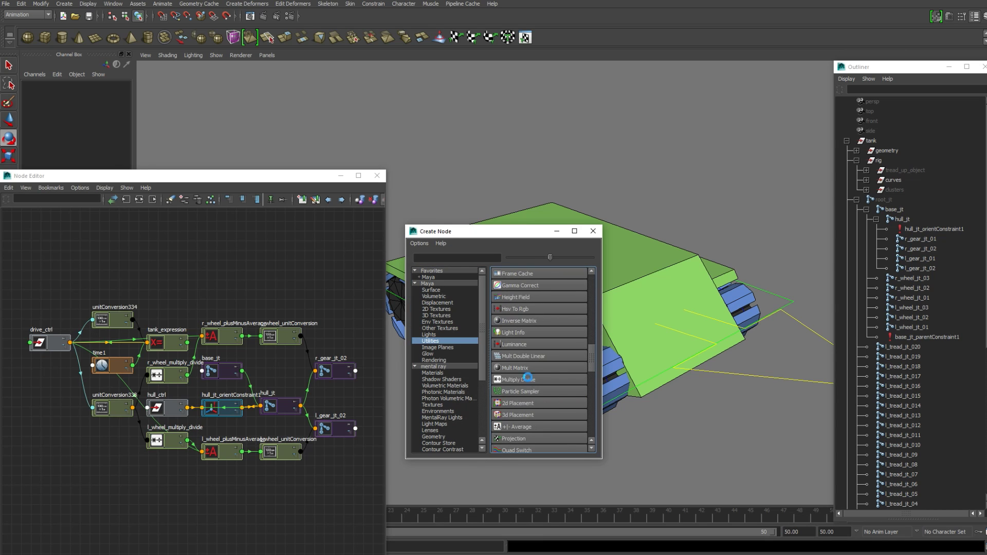
left_click(519, 426)
left_click(592, 231)
left_click_drag(215, 429, 200, 273)
Rename the new Multiply Divide node as hull_multiplyDivide.
double_click(213, 258)
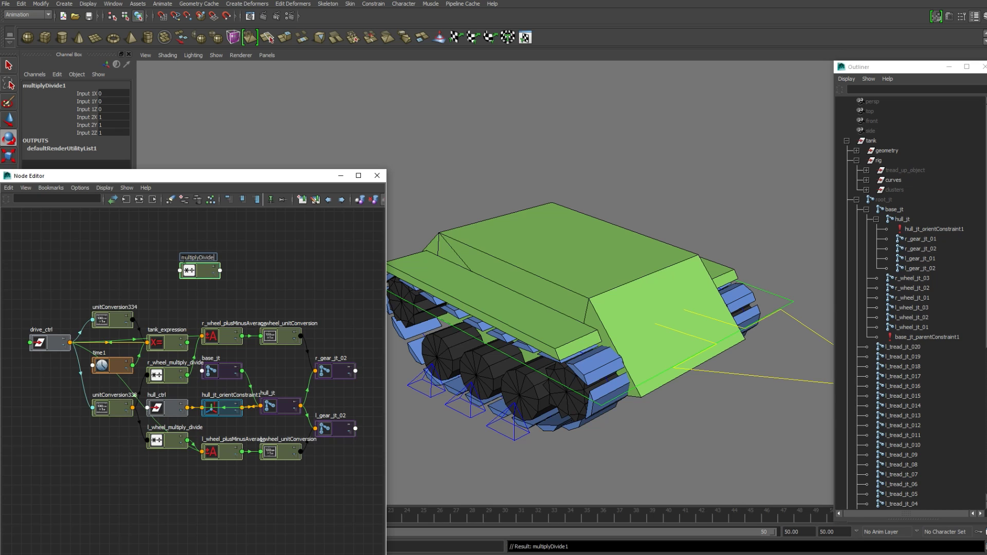
type("hul")
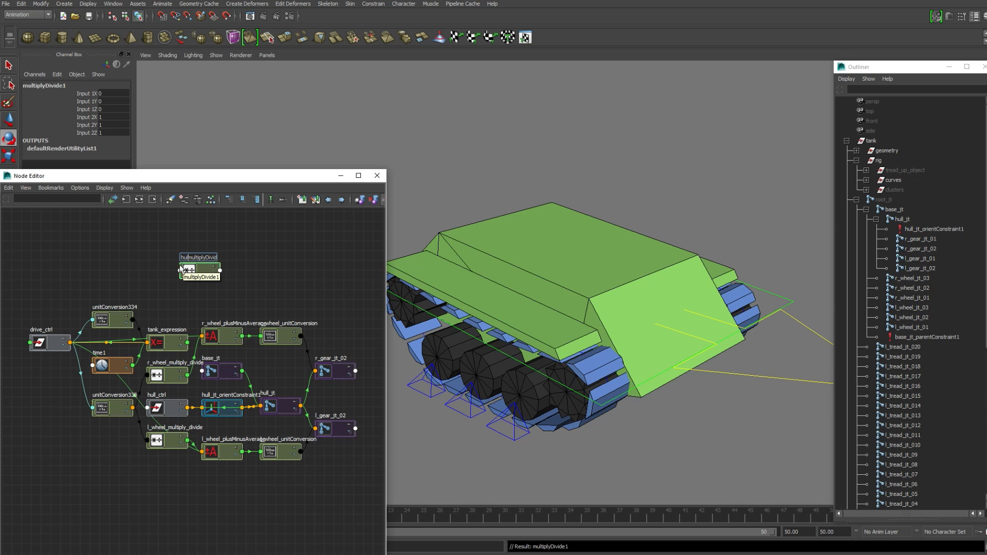
type("l_")
key("End")
key("BackSpace")
key("Return")
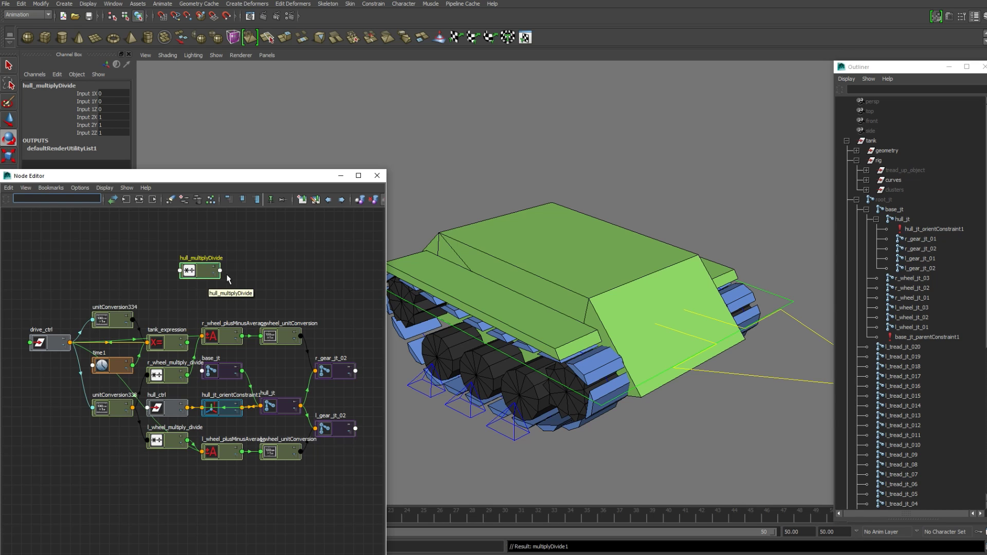
Set the first Input 1 value of hull_multiplyDivide to -4.252, keeping the Multiply operation.
double_click(211, 271)
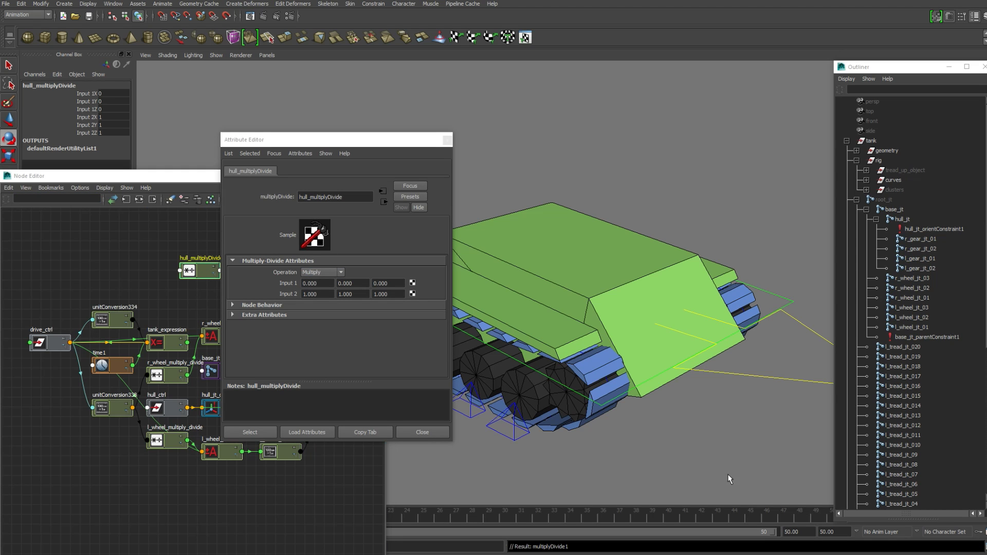
key("alt+Tab")
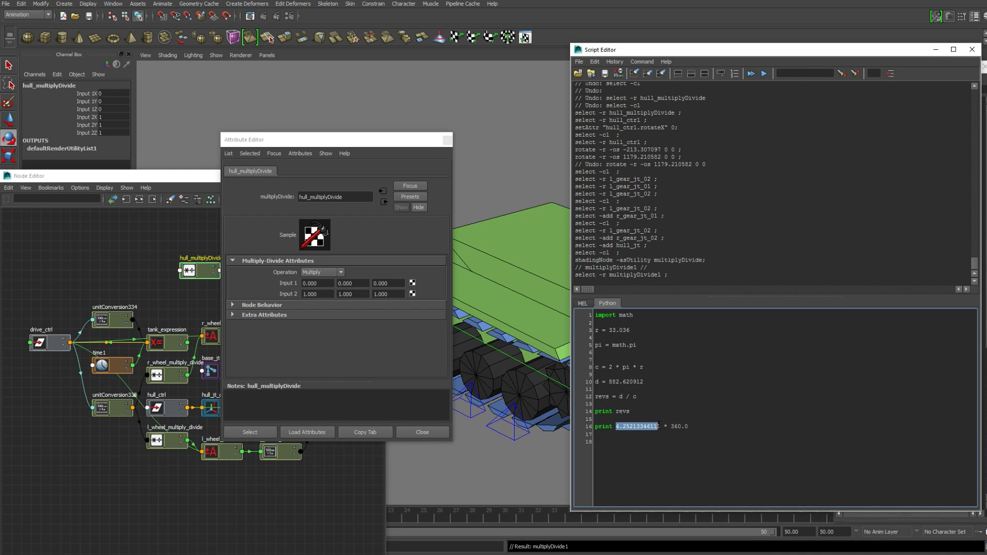
left_click(972, 50)
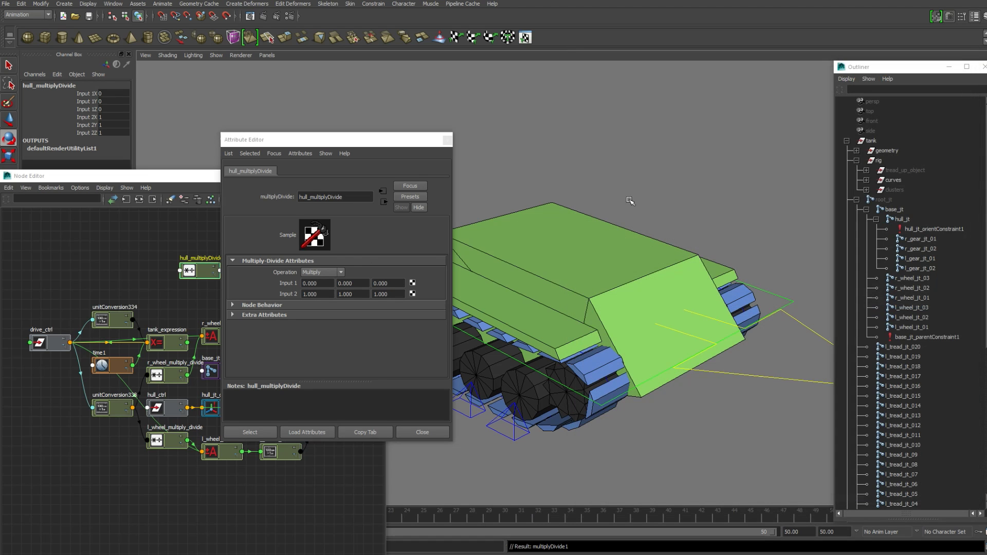
left_click(321, 282)
key("ctrl+v")
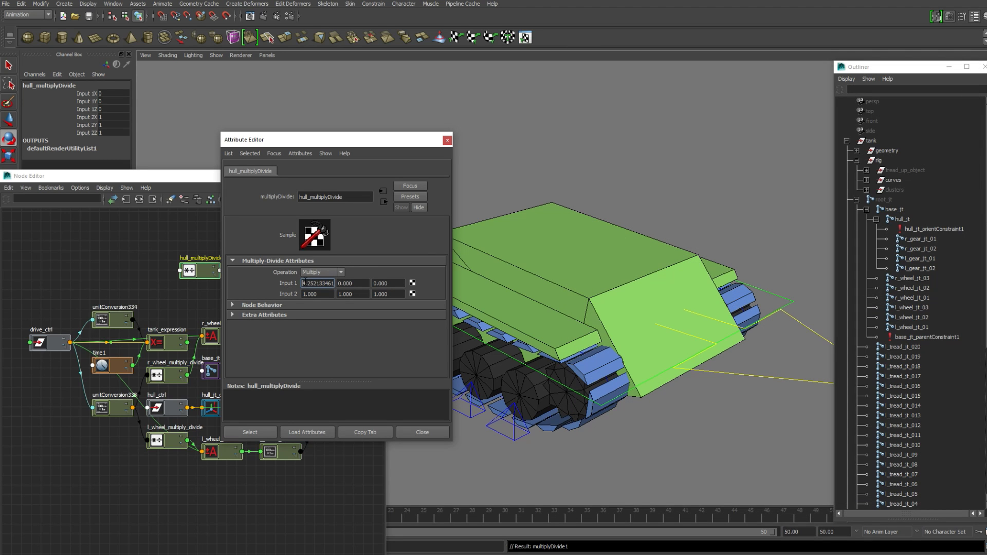
left_click(283, 313)
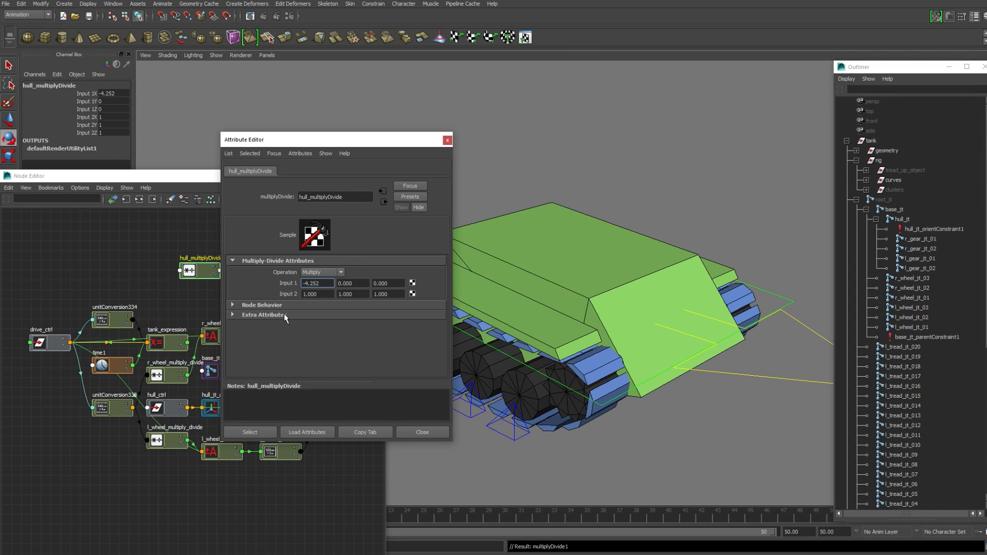
left_click(431, 434)
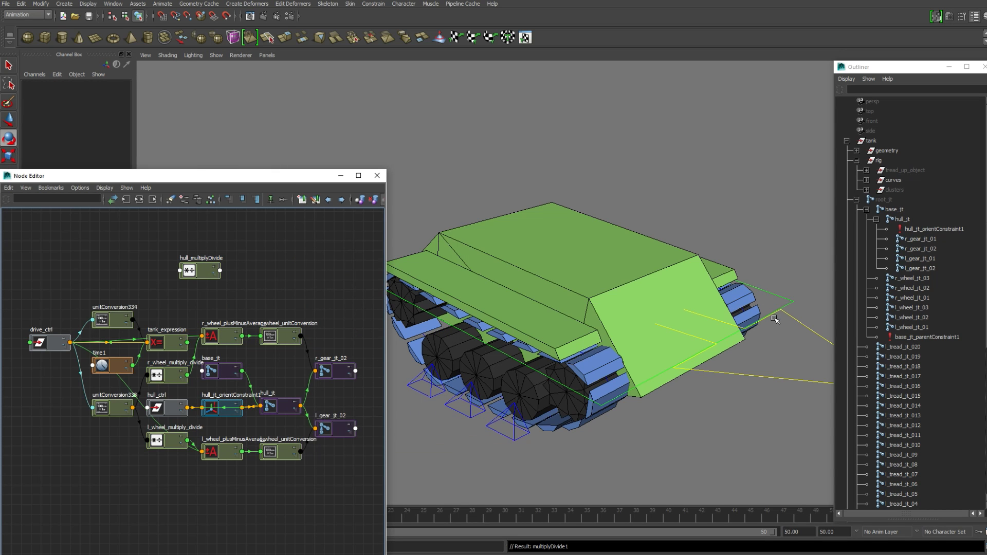
Reset Rotate X of hull_ctrl to 0.
left_click(793, 298)
left_click_drag(590, 260, 586, 273)
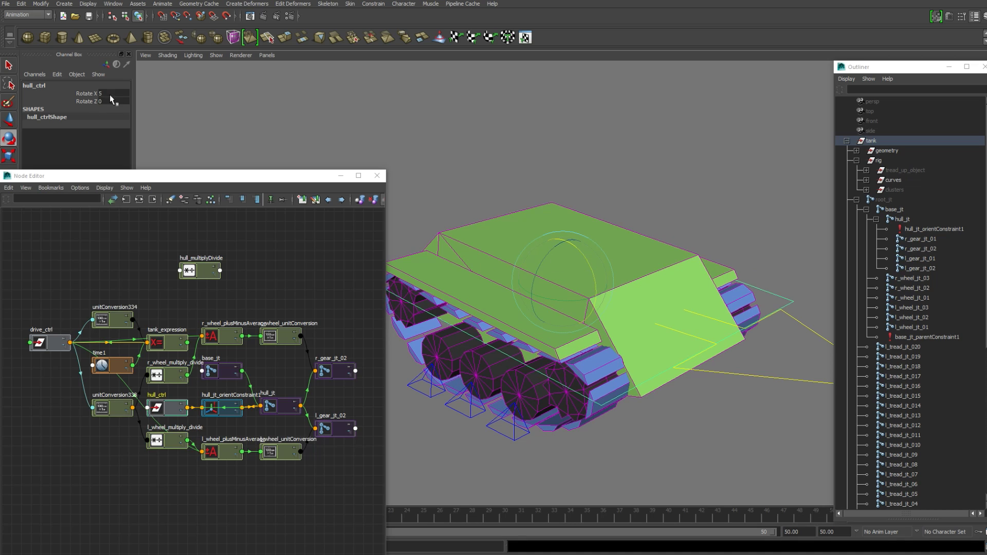
left_click(149, 127)
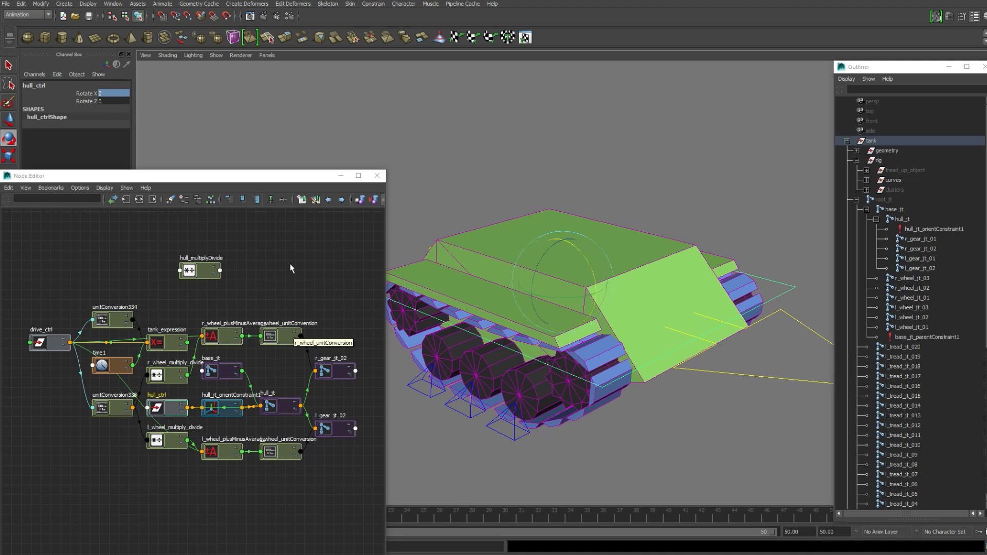
Connect Rotate X of hull_jt to Input 2X of hull_multiplyDivide.
left_click(301, 408)
mouse_move(352, 512)
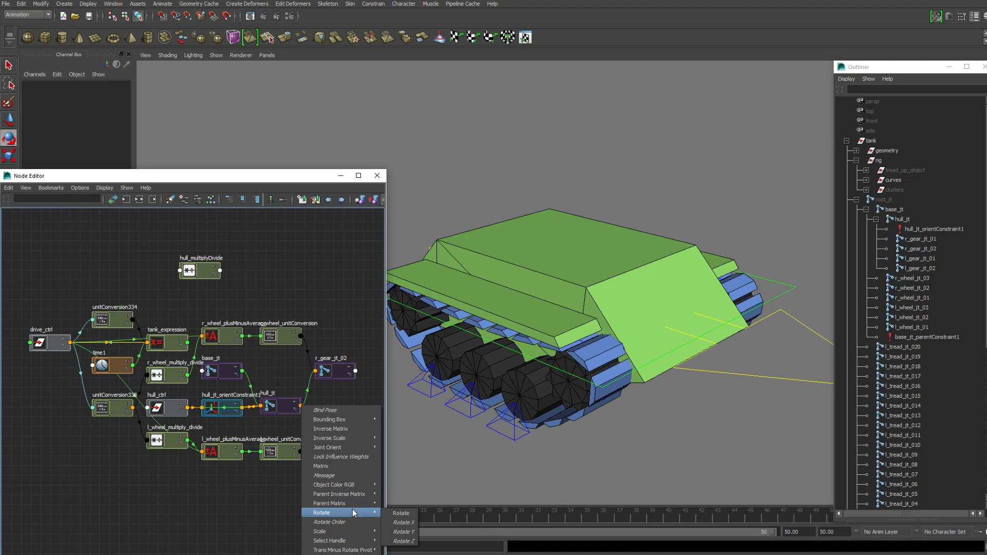
left_click(400, 522)
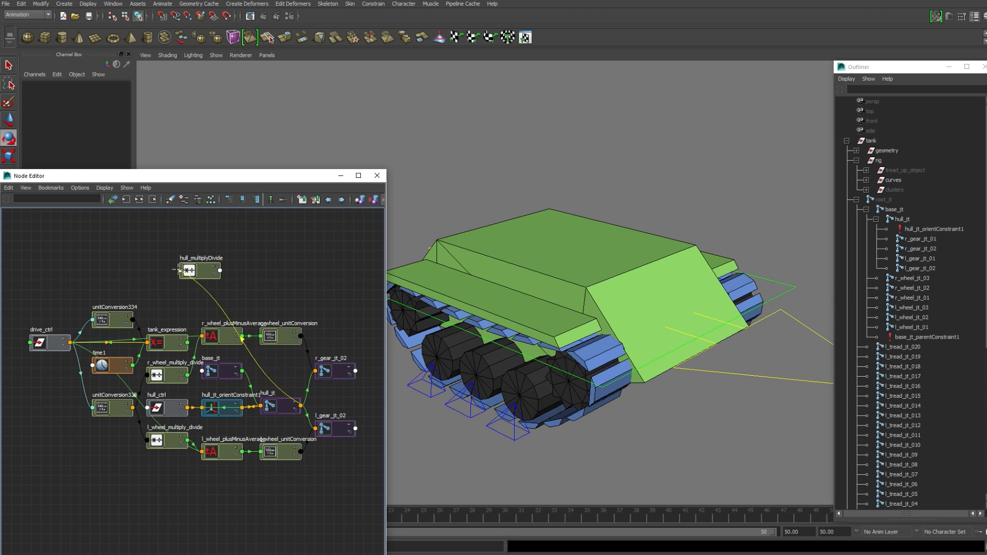
left_click(180, 270)
mouse_move(198, 286)
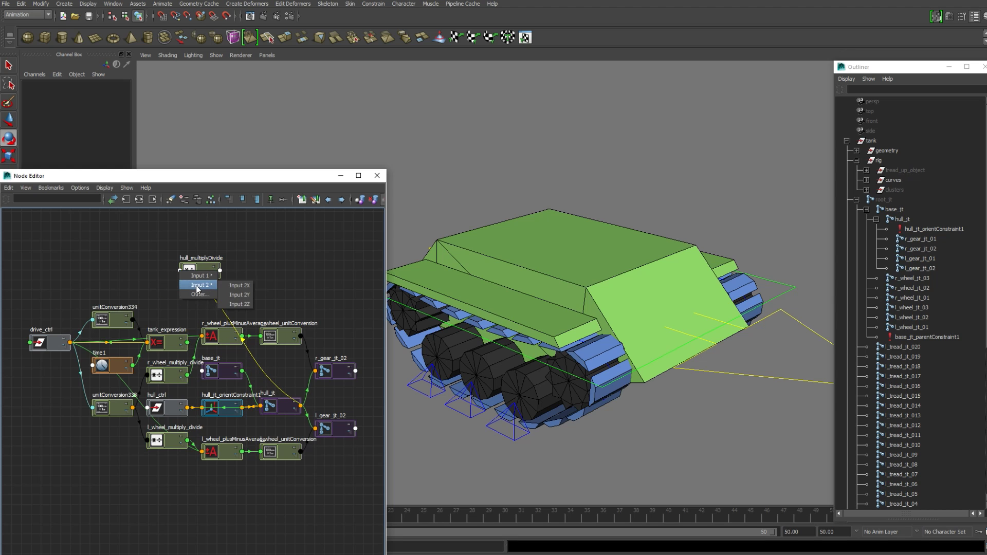
left_click(235, 289)
Rearrange the graph, moving hull_multiplyDivide and both wheel plusMinusAverage nodes clear of the other nodes.
left_click_drag(202, 272, 85, 262)
left_click_drag(220, 337, 229, 279)
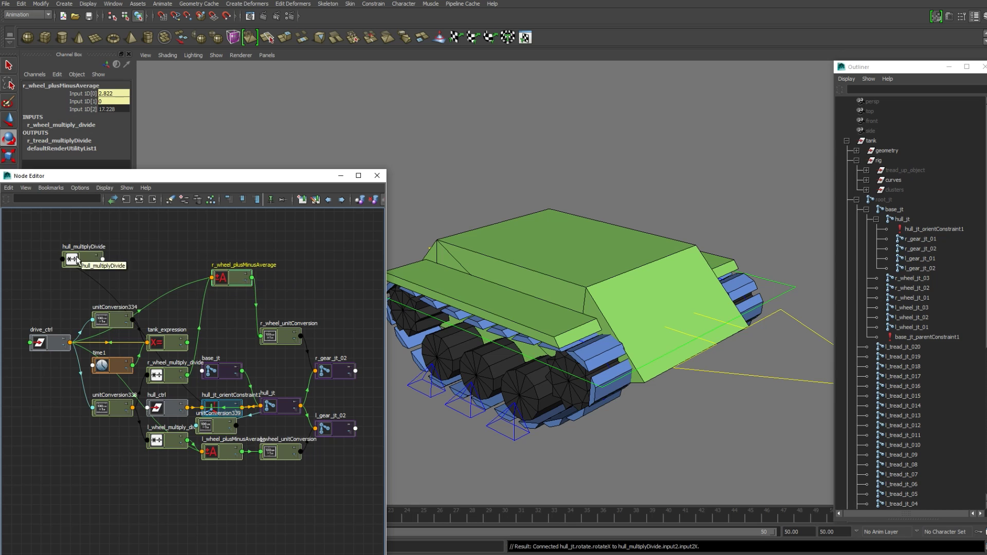
left_click_drag(77, 261, 104, 262)
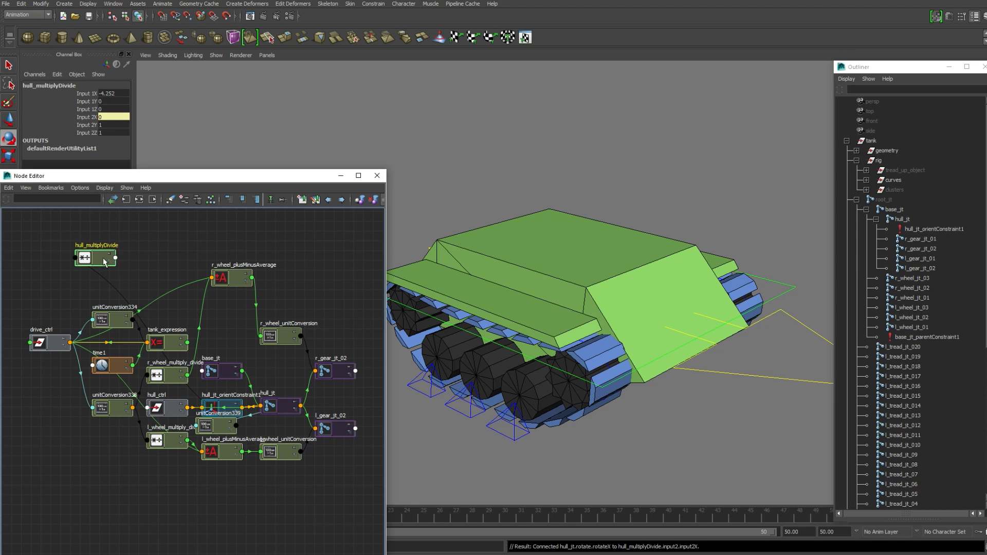
left_click_drag(221, 452, 207, 519)
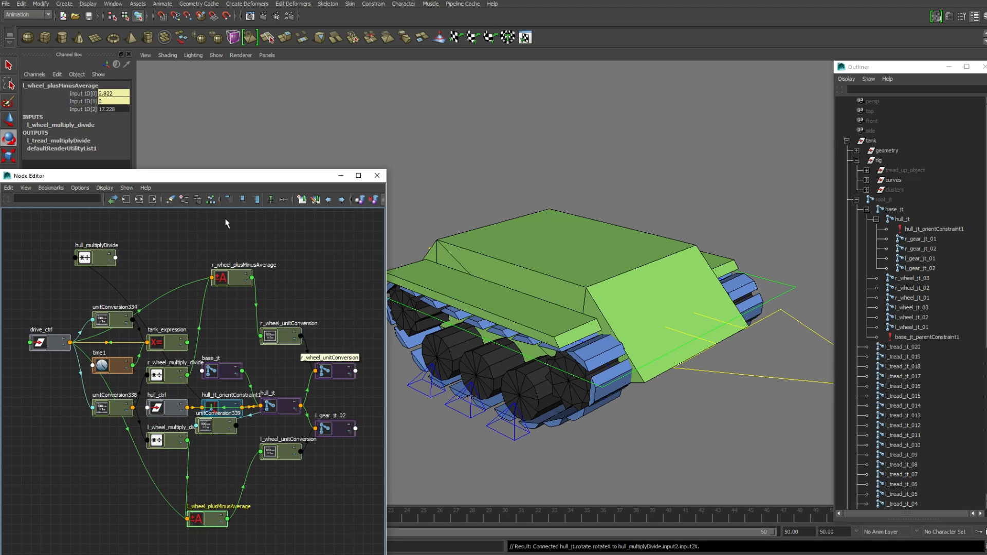
Connect Output X of hull_multiplyDivide to Input 1D[2] of r_wheel_plusMinusAverage.
left_click(116, 258)
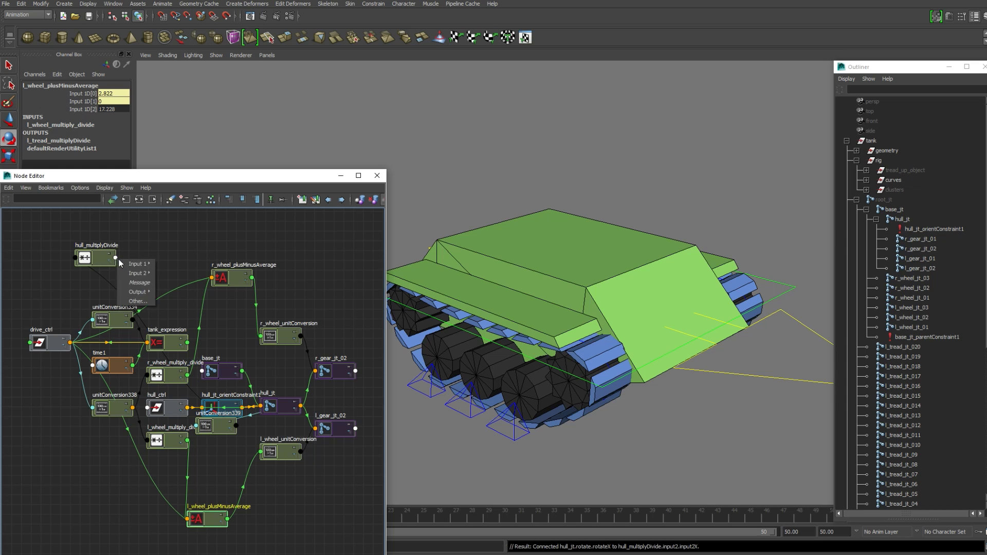
mouse_move(145, 292)
left_click(175, 302)
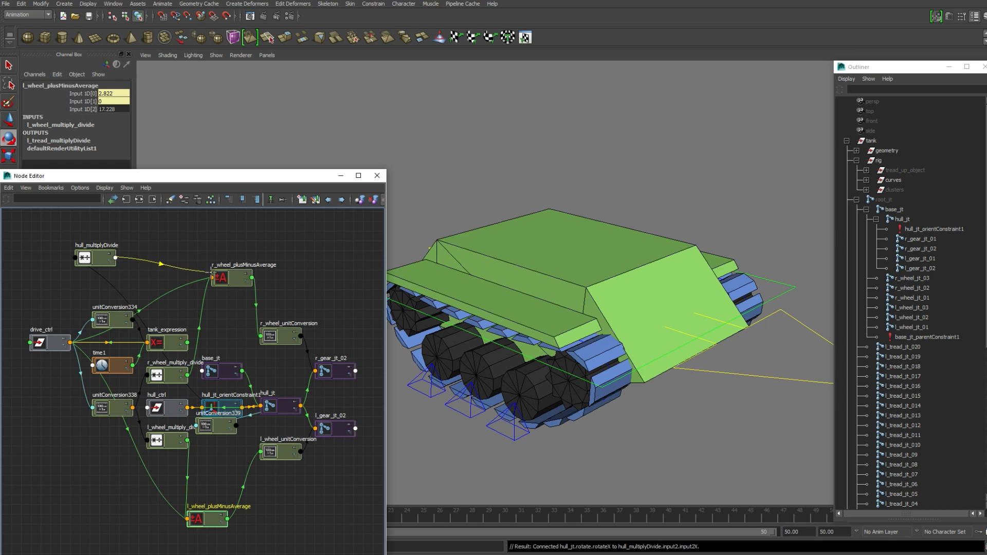
left_click(213, 277)
mouse_move(232, 288)
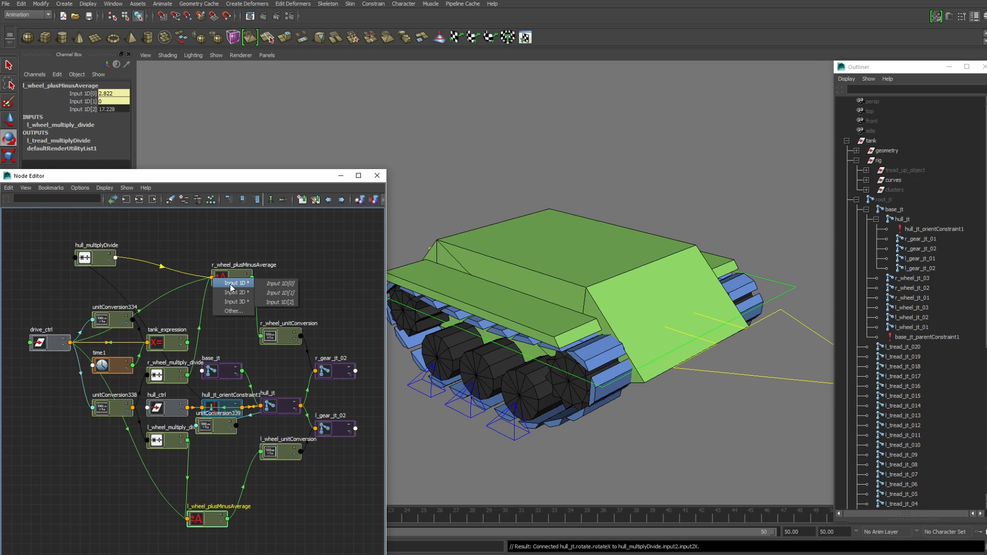
left_click(287, 306)
Connect Output X of hull_multiplyDivide to Input 1D[2] of l_wheel_plusMinusAverage.
left_click(115, 257)
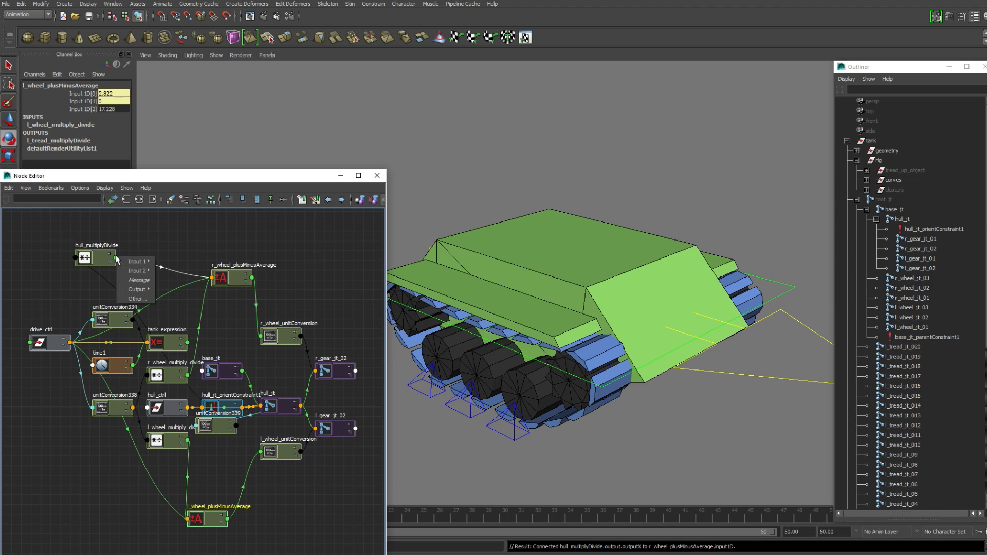
mouse_move(144, 292)
left_click(174, 298)
left_click(187, 518)
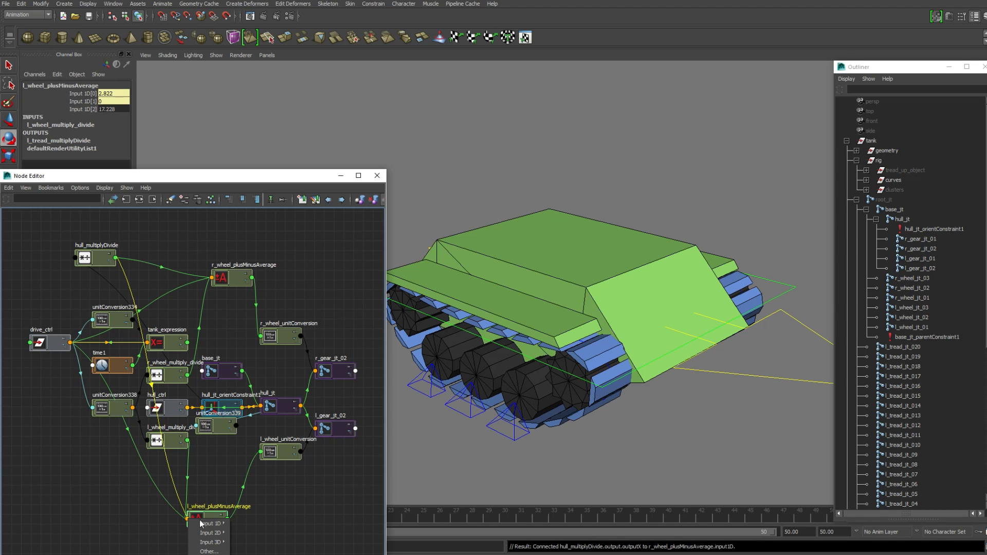
mouse_move(215, 525)
left_click(256, 543)
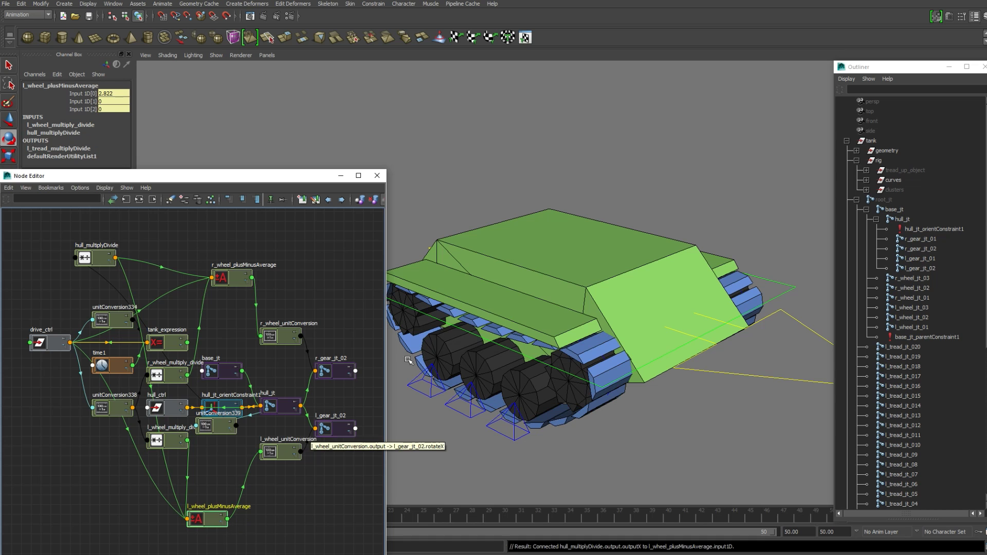
Test rotating hull_ctrl about X to check the wheels, undo the rotation and set its Rotate X to 0.
left_click(790, 291)
mouse_move(587, 262)
left_mouse_down()
mouse_move(581, 255)
mouse_move(580, 268)
mouse_move(579, 257)
mouse_move(586, 268)
left_mouse_up()
key("ctrl+z")
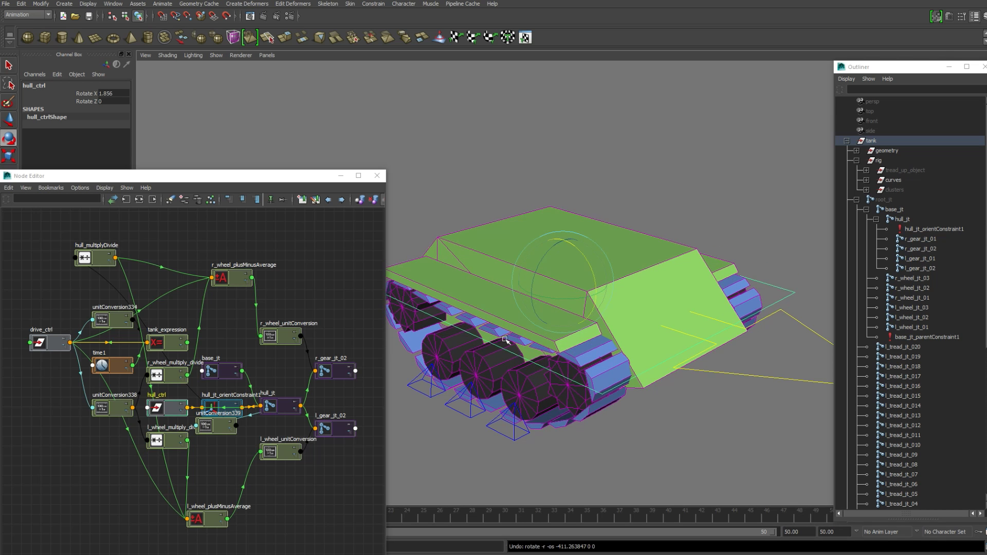
type("0")
key("Return")
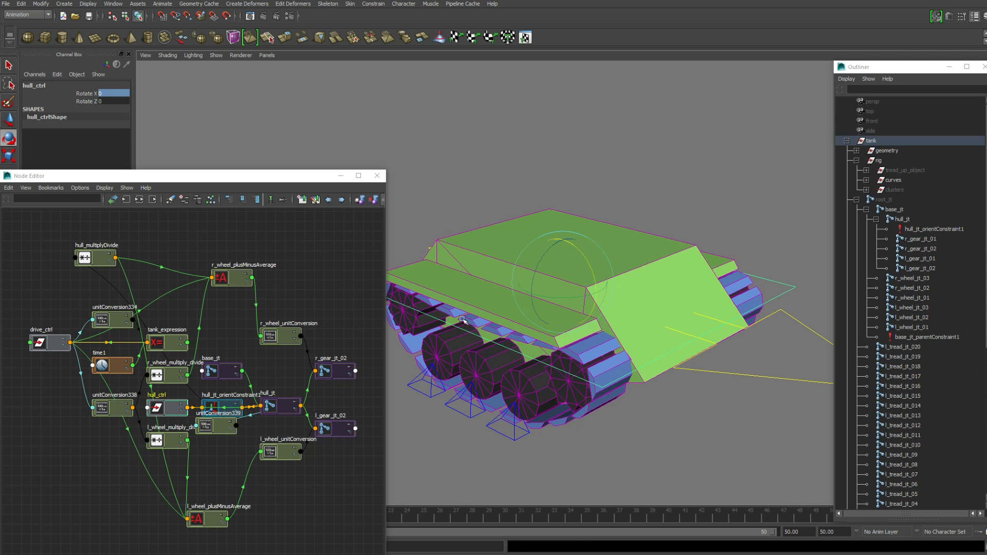
left_click_drag(437, 336, 466, 315, "alt")
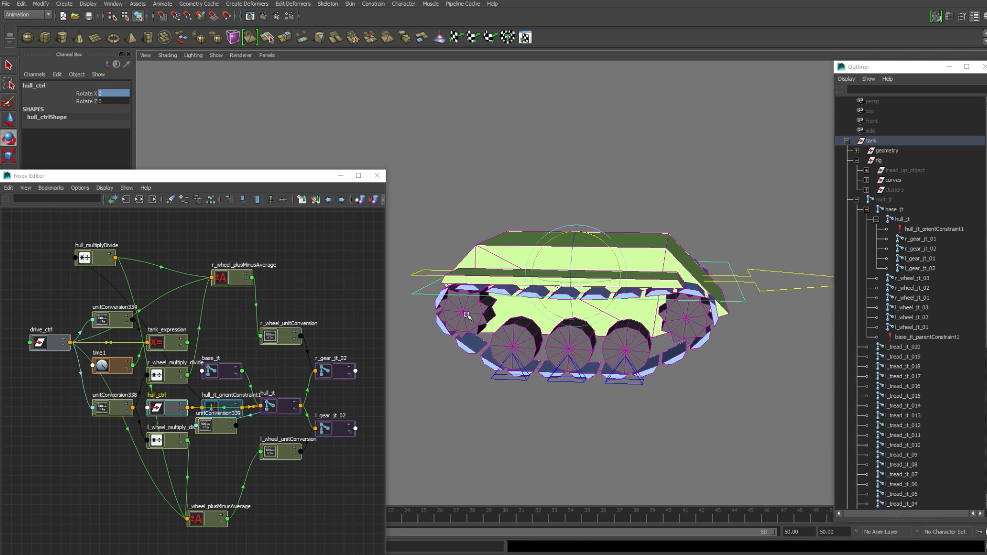
left_click(610, 421)
left_click_drag(591, 401, 580, 403, "alt")
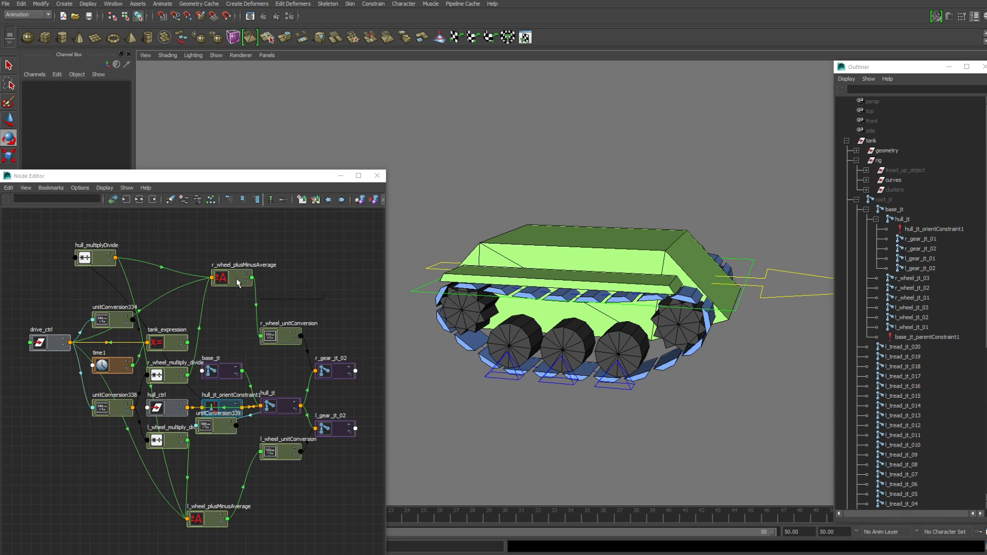
Rearrange the graph, placing r_wheel_multiply_divide and r_wheel_plusMinusAverage side by side and l_wheel_multiply_divide beside l_wheel_plusMinusAverage.
left_click_drag(238, 283, 227, 318)
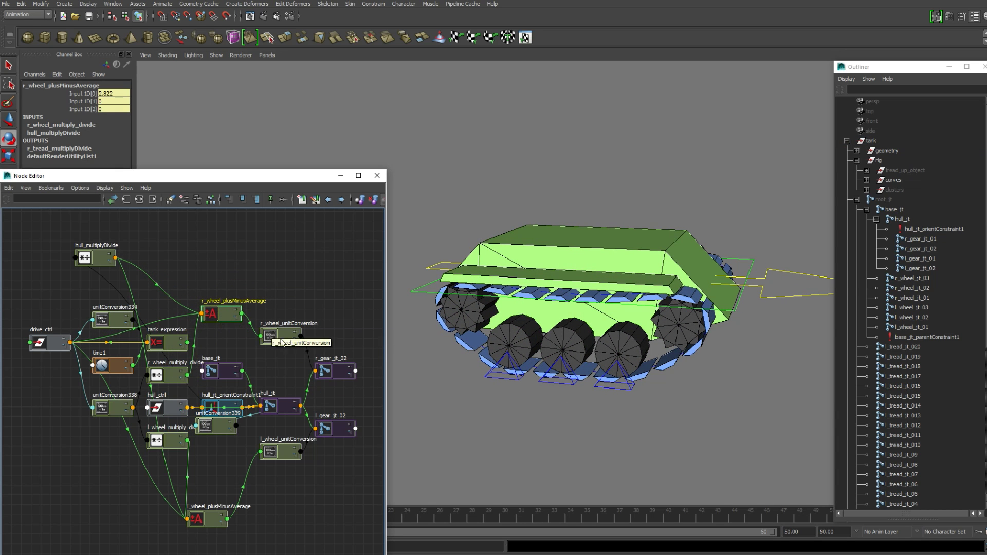
left_click_drag(169, 376, 179, 270)
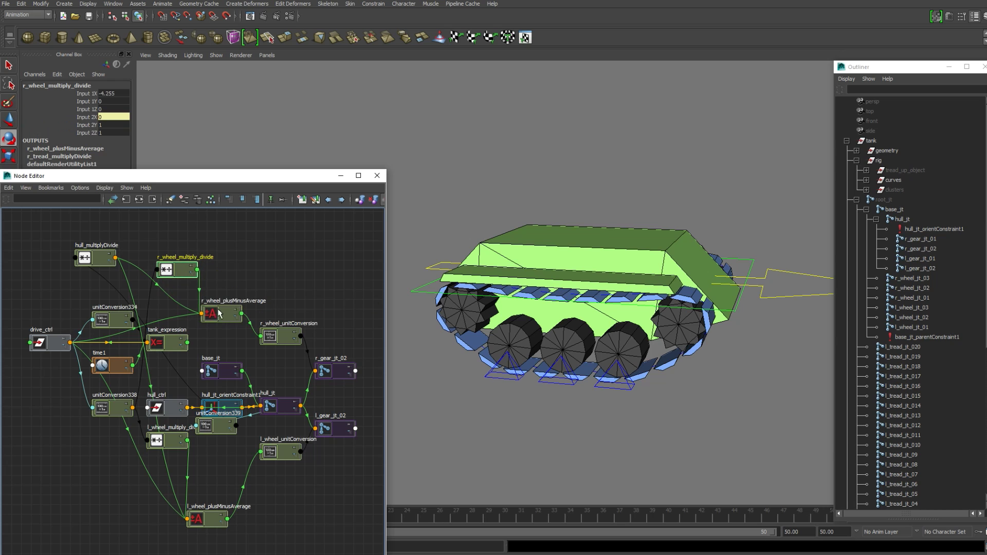
left_click_drag(219, 313, 240, 268)
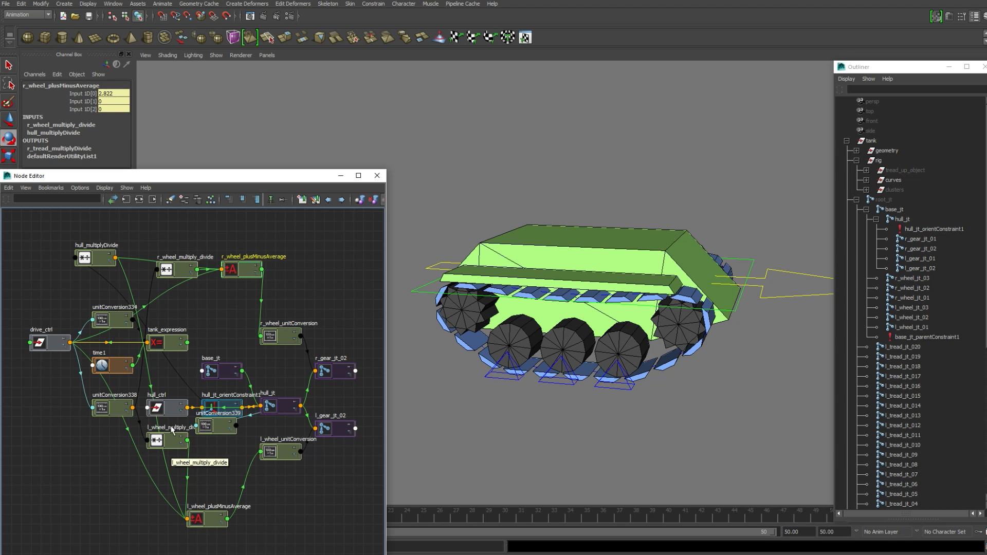
left_click_drag(172, 431, 118, 499)
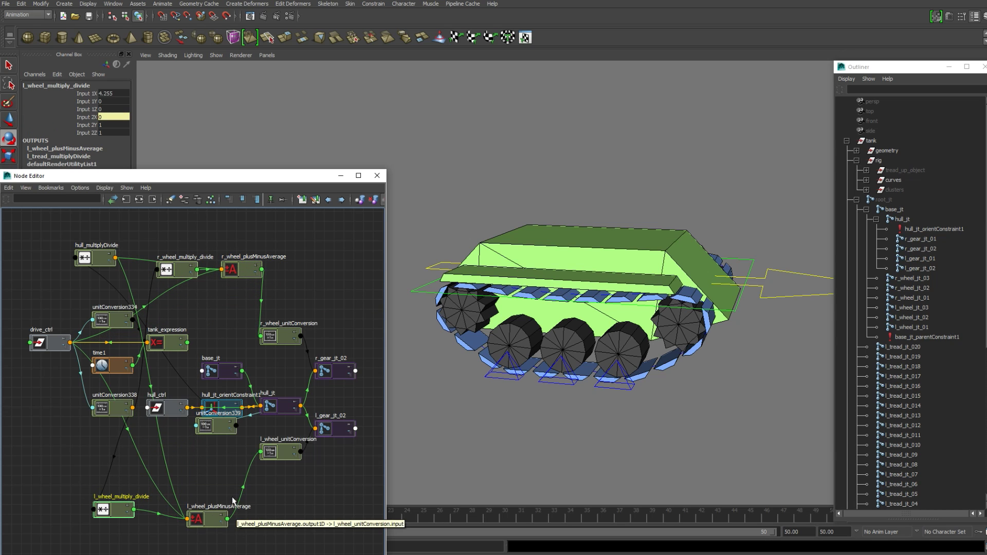
scroll(315, 480, "down", 3)
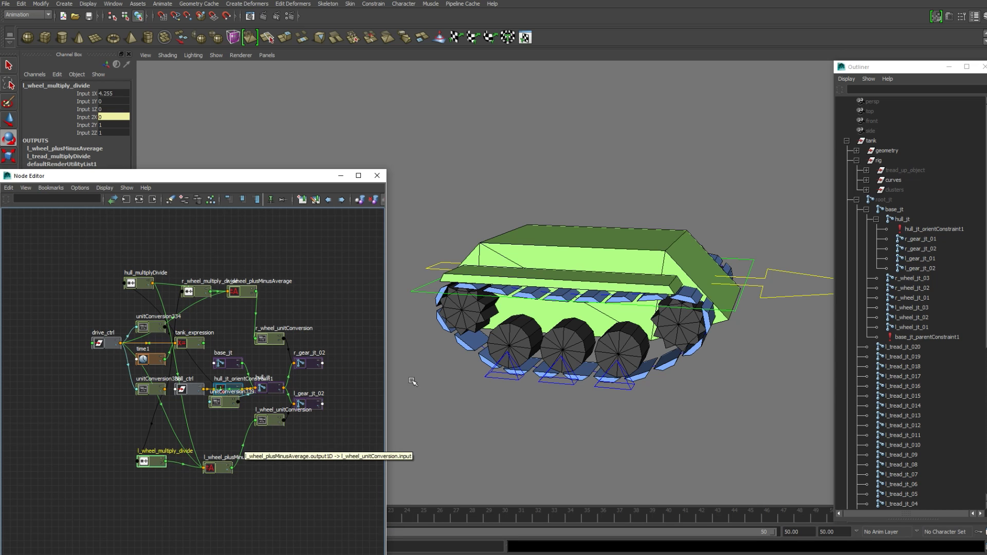
left_click_drag(571, 361, 558, 363, "alt")
scroll(295, 471, "up", 3)
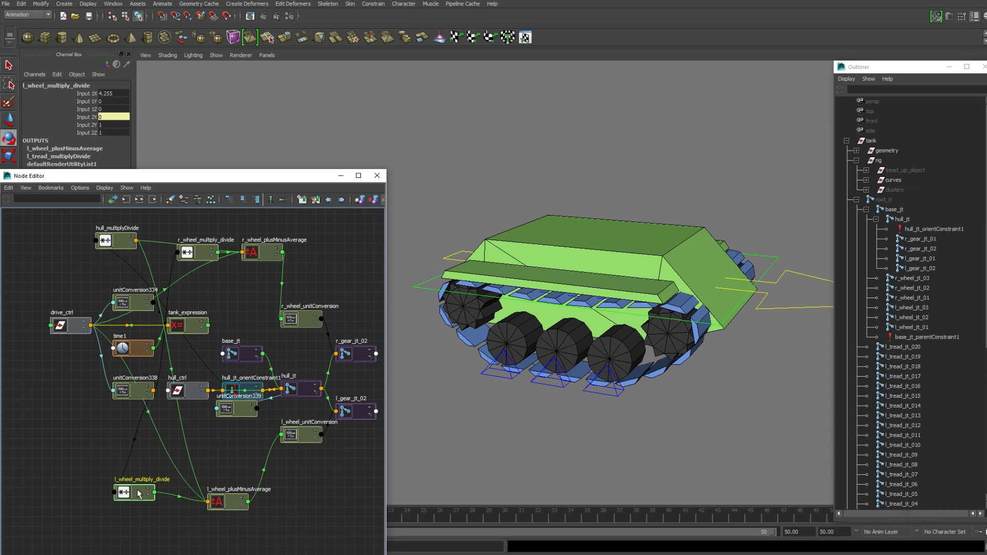
Duplicate l_wheel_multiply_divide and rename the copy l_gear_multiply_divide.
key("ctrl+d")
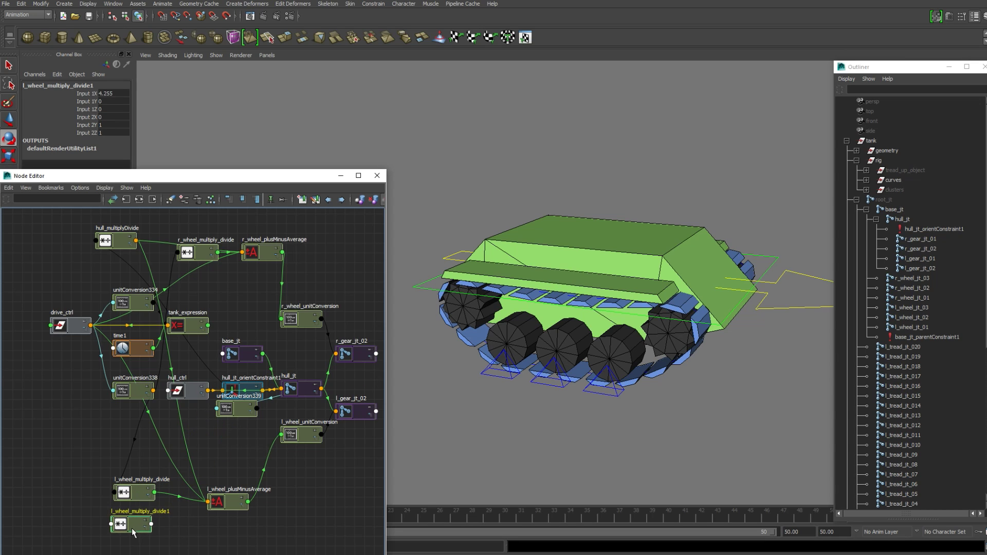
double_click(136, 512)
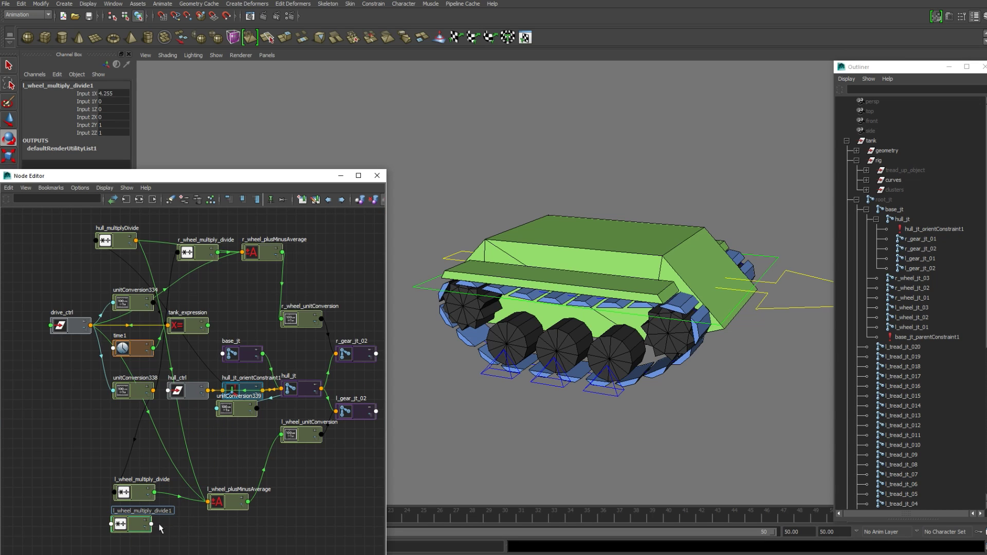
key("BackSpace")
left_click(133, 511)
key("BackSpace")
key("BackSpace")
key("BackSpace")
type("gear")
key("Return")
Duplicate l_wheel_plusMinusAverage, rename the copy l_gear_plusMinusAverage, and line up both l_gear nodes beneath the l_wheel nodes.
left_click(226, 507)
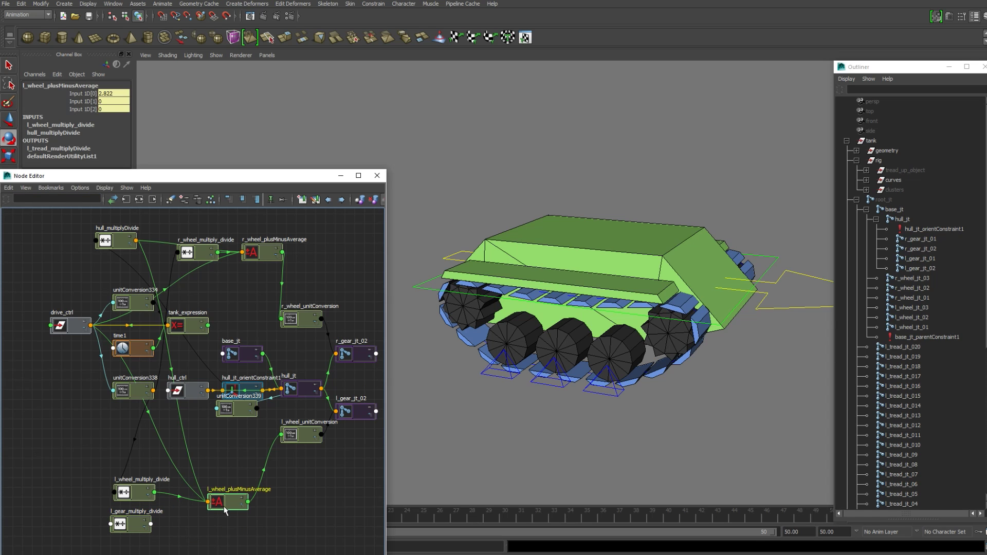
key("ctrl+d")
left_click_drag(218, 426, 221, 524)
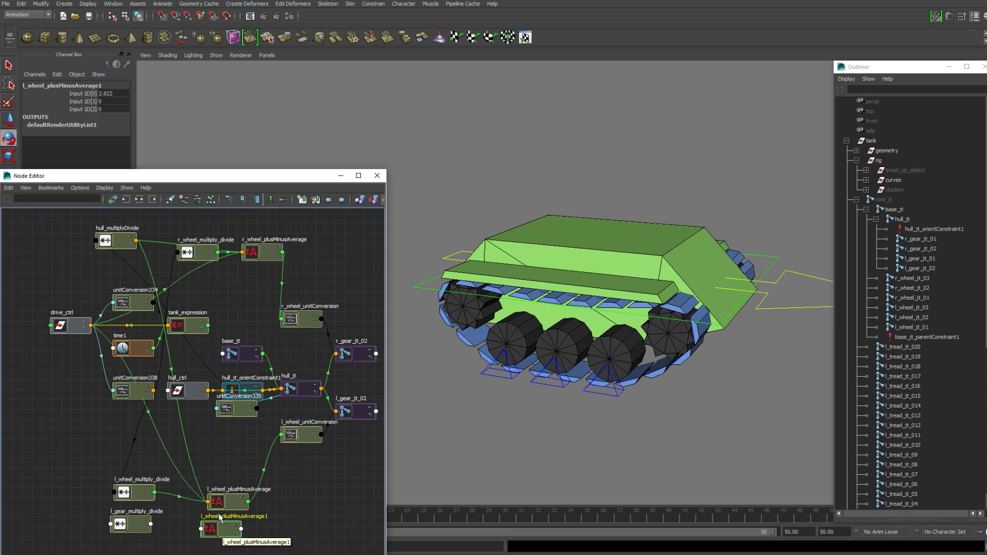
double_click(220, 514)
left_click(269, 515)
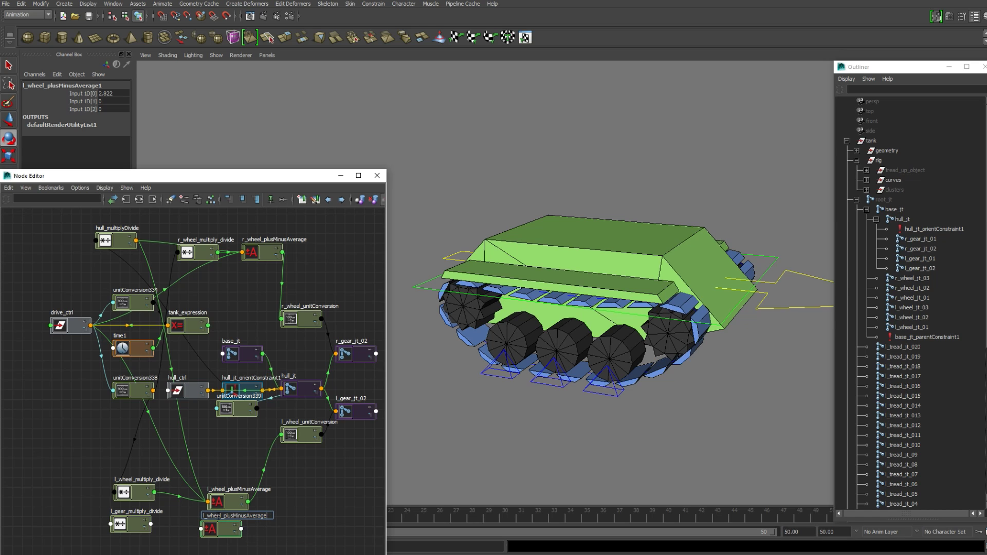
key("BackSpace")
key("BackSpace")
key("BackSpace")
key("BackSpace")
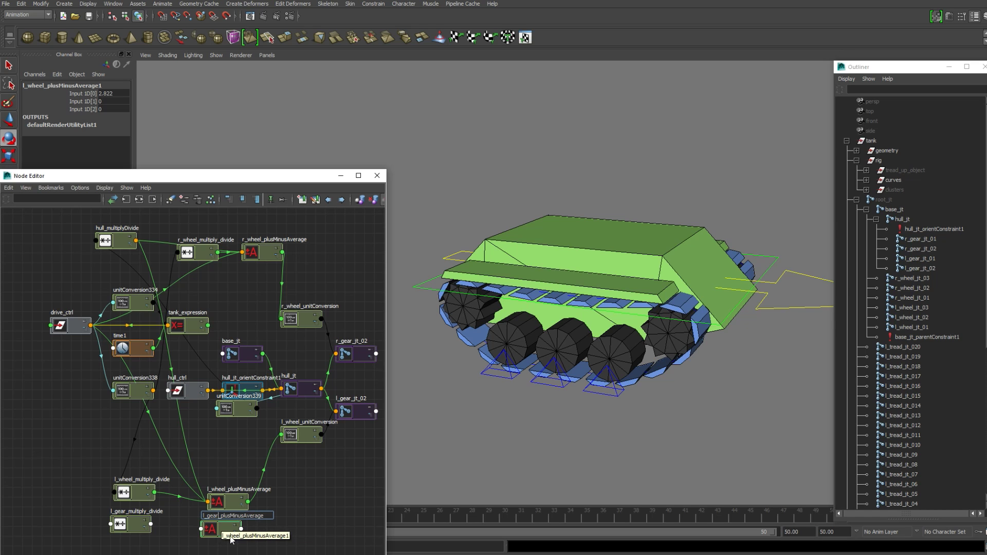
type("gear")
key("Return")
left_click_drag(231, 540, 237, 545)
left_click_drag(131, 529, 135, 533)
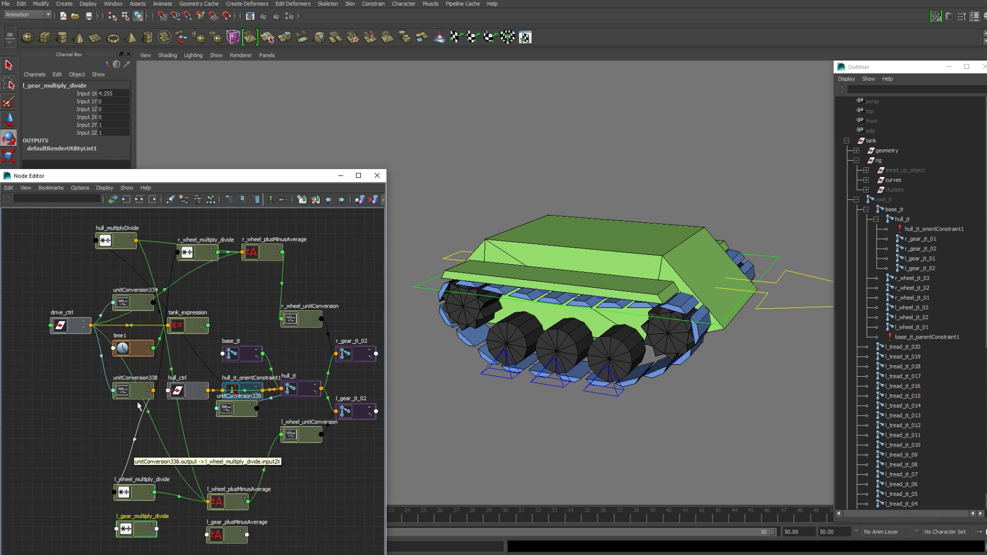
Move unitConversion338 clear of the other nodes and connect its Output to Input 2X of l_gear_multiply_divide.
left_click_drag(134, 393, 48, 407)
left_click(68, 405)
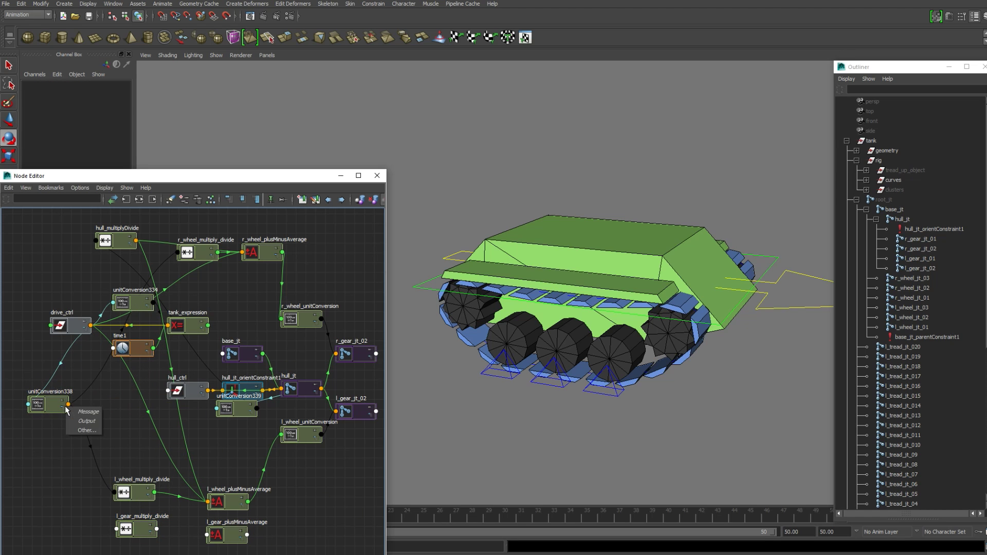
left_click(86, 421)
left_click(122, 529)
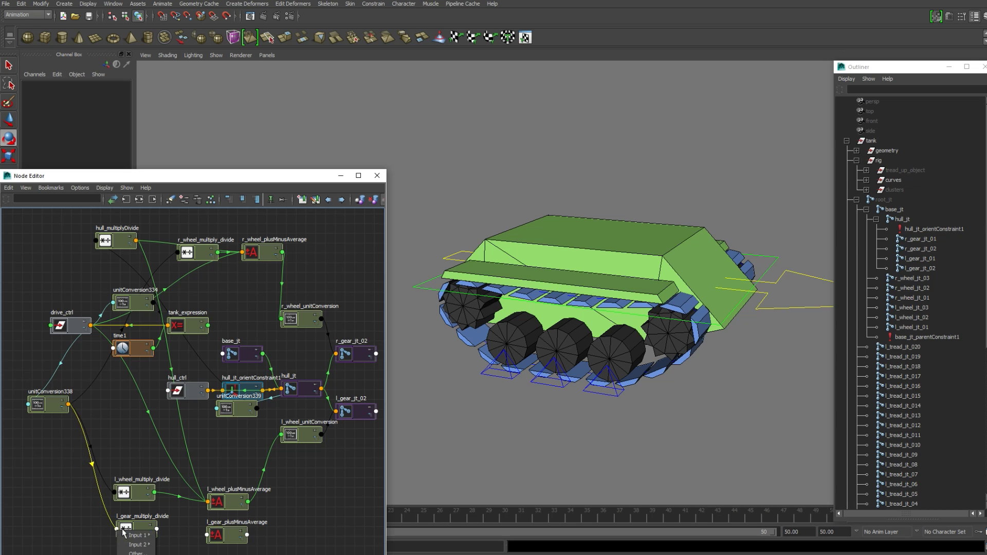
mouse_move(145, 546)
left_click(175, 546)
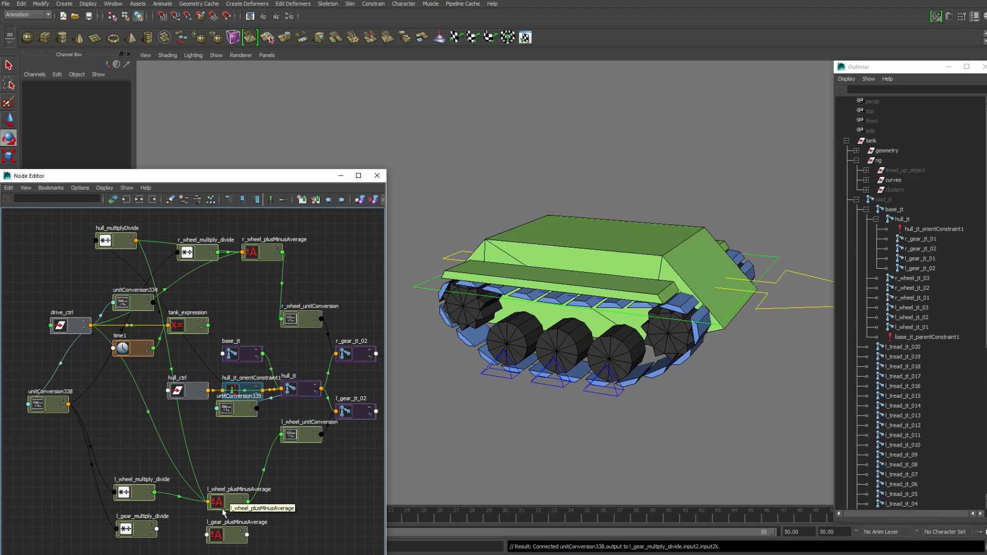
Connect Drive of drive_ctrl to Input 1D[0] of l_gear_plusMinusAverage.
left_click(90, 326)
left_click(121, 334)
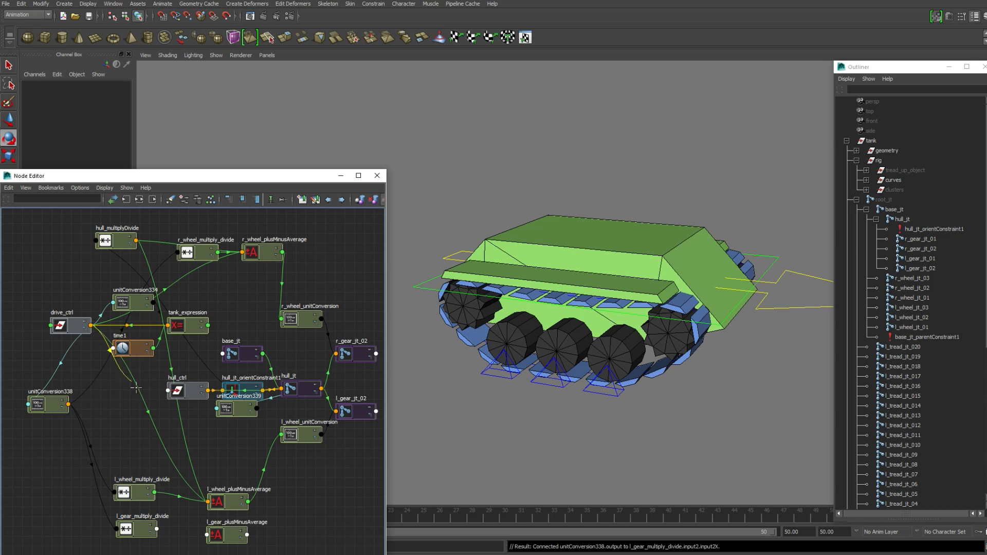
left_click(207, 534)
mouse_move(228, 544)
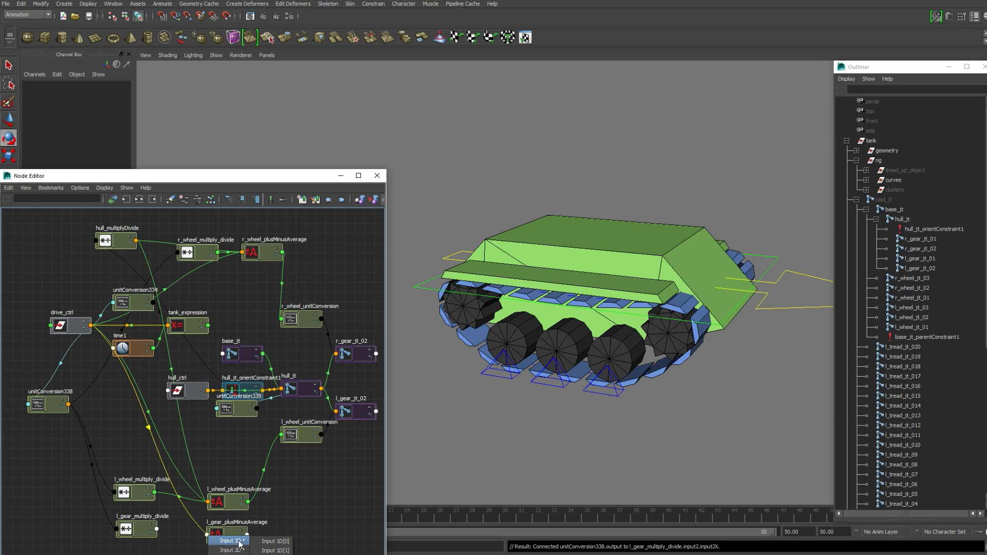
left_click(282, 542)
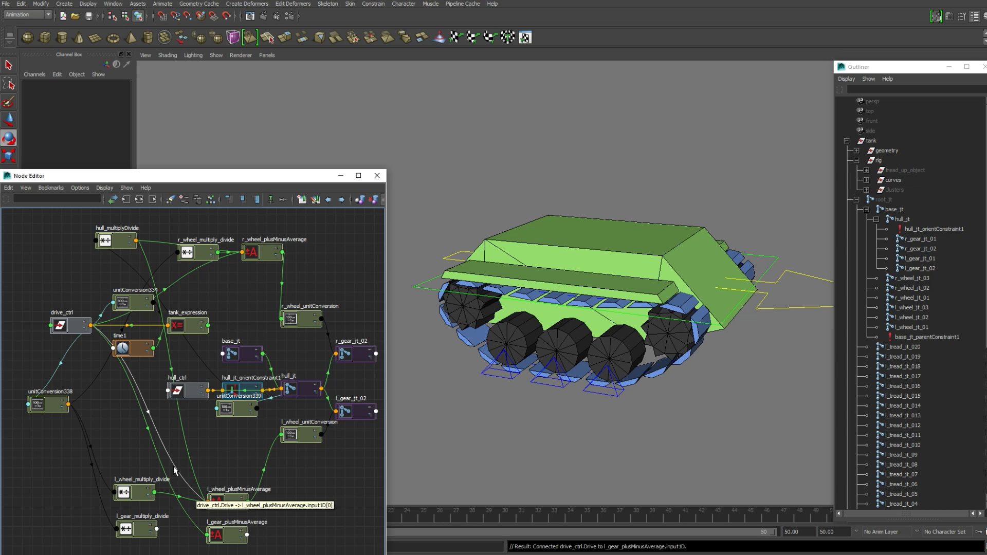
Connect Output X of l_gear_multiply_divide to Input 1D[1] of l_gear_plusMinusAverage.
left_click(165, 494)
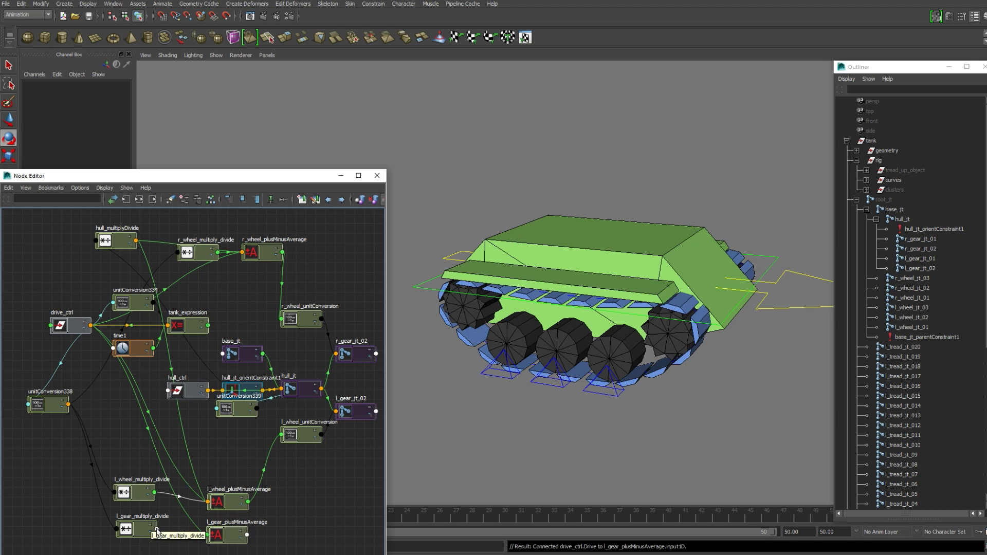
left_click(156, 529)
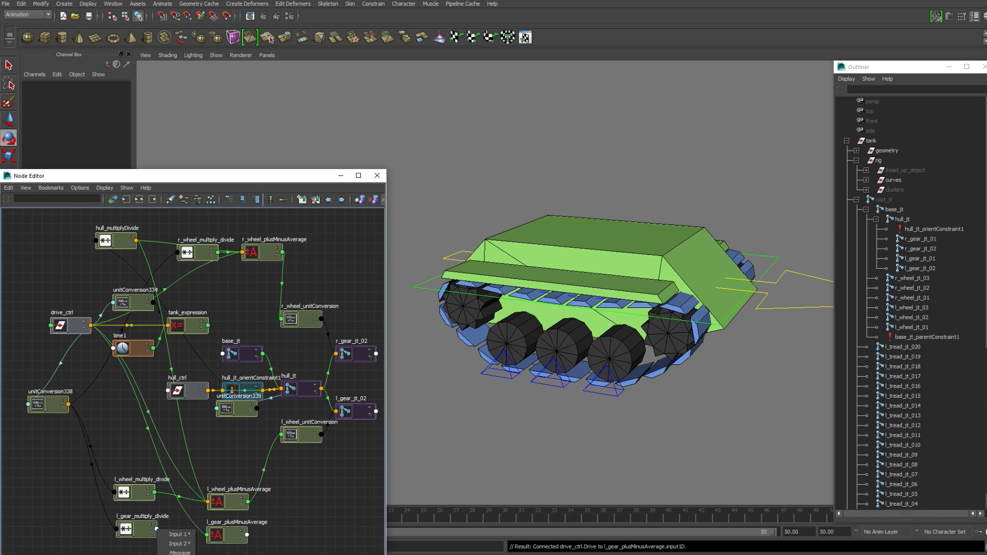
left_click(177, 553)
left_click(208, 535)
mouse_move(223, 541)
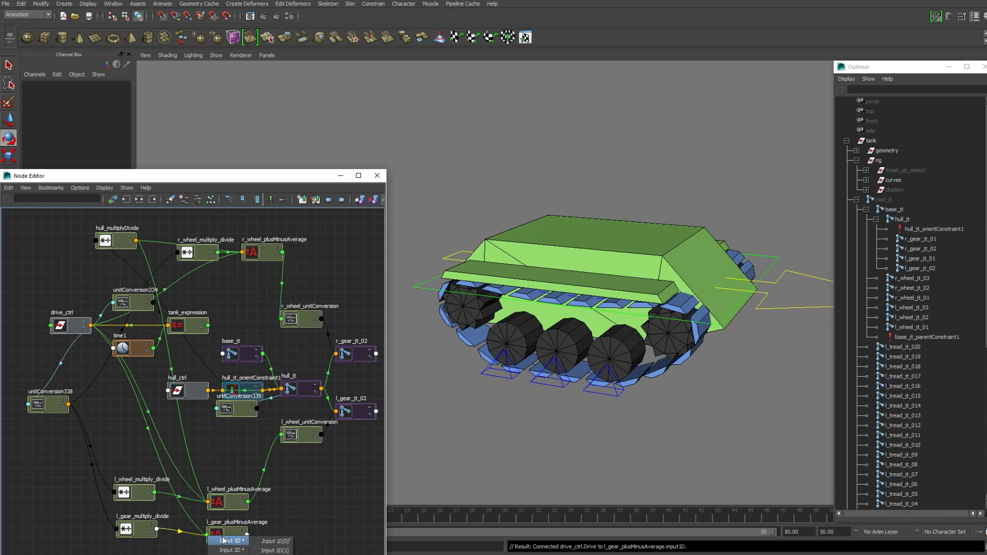
left_click(266, 551)
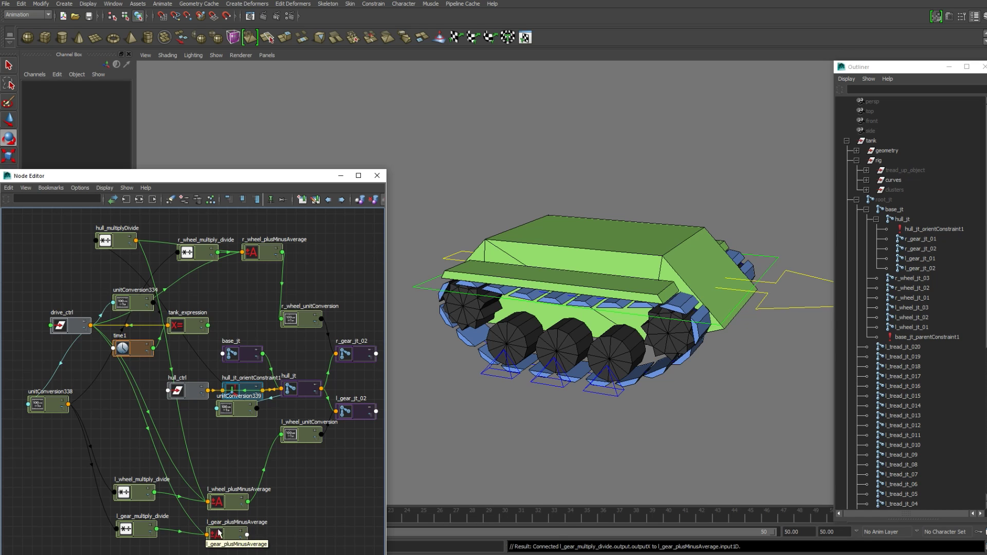
Move hull_multiplyDivide aside and delete its connections to l_wheel_plusMinusAverage and r_wheel_plusMinusAverage.
left_click_drag(115, 248, 84, 242)
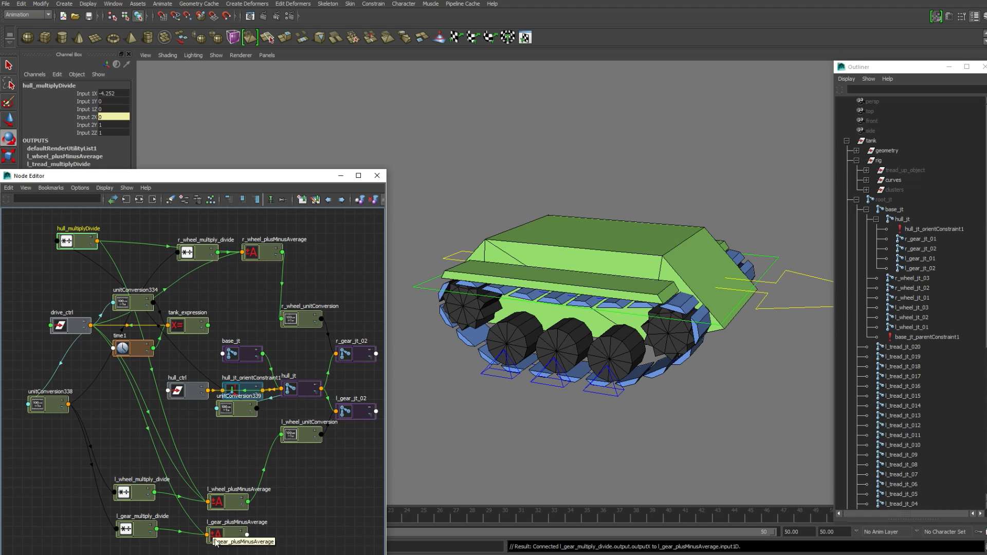
left_click(111, 259)
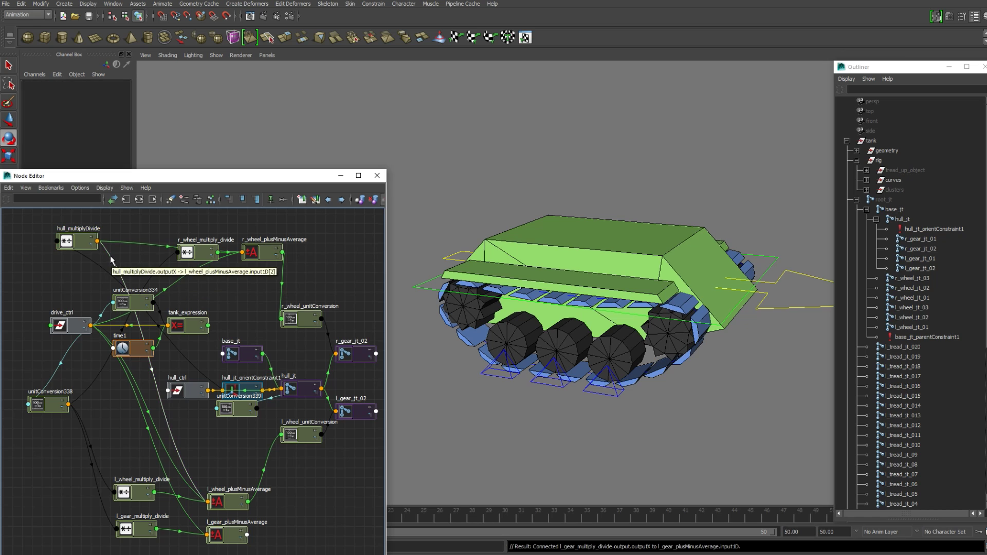
key("Delete")
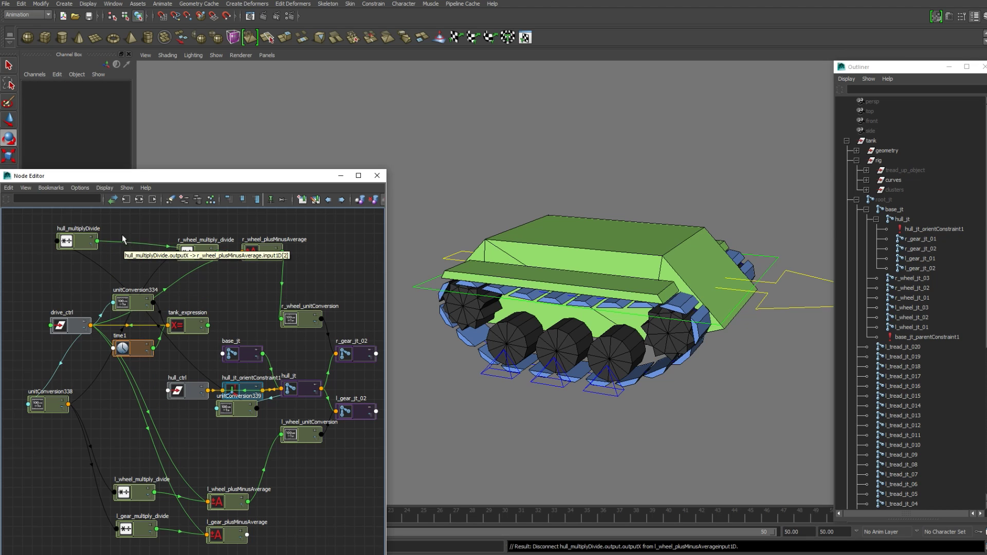
left_click(154, 252)
key("Delete")
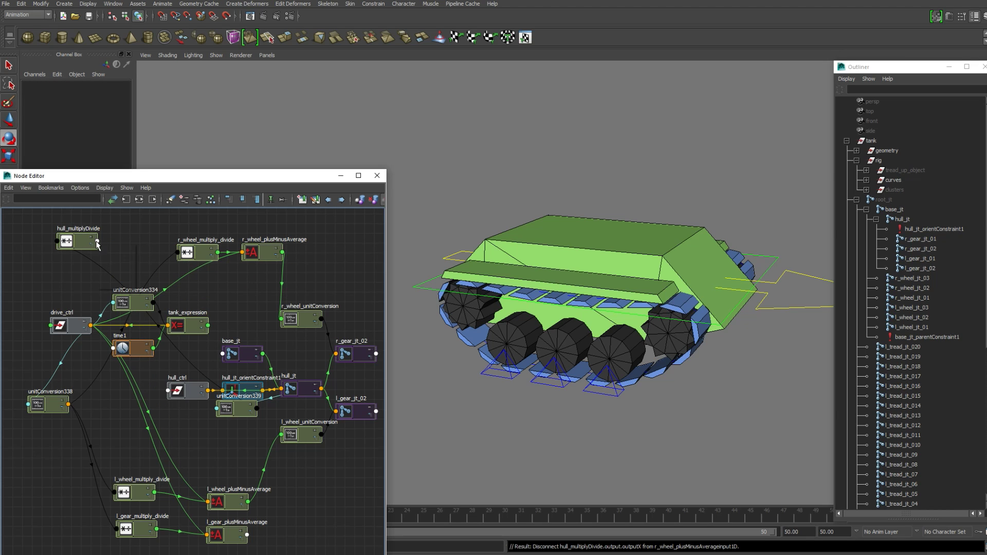
Connect Output X of hull_multiplyDivide to Input 1D[2] of l_gear_plusMinusAverage.
left_click(97, 242)
mouse_move(117, 275)
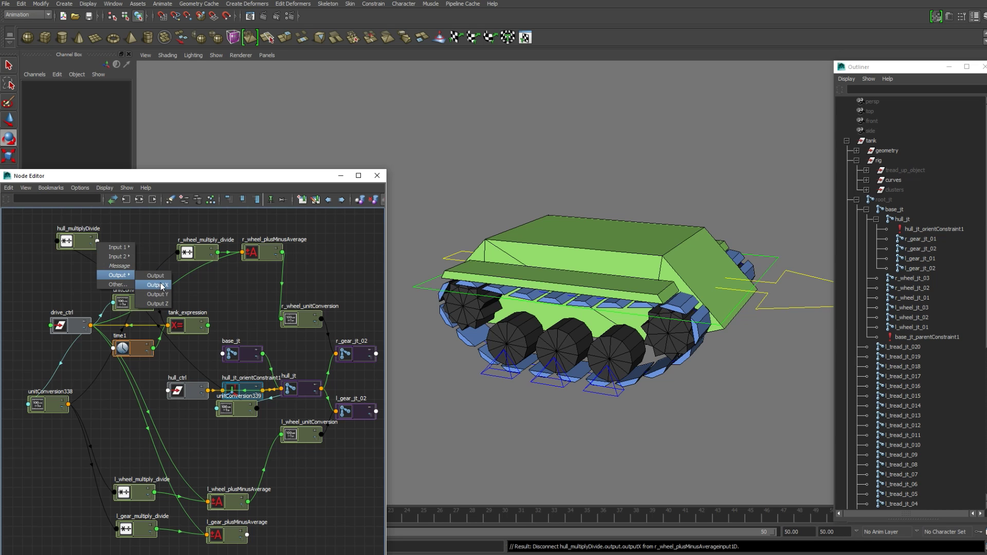
left_click(161, 286)
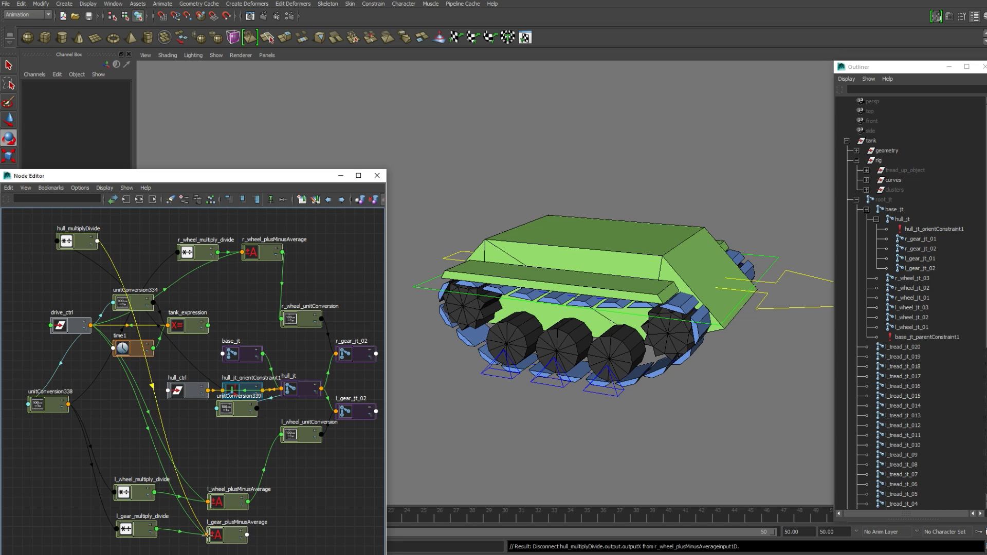
left_click(207, 534)
mouse_move(231, 542)
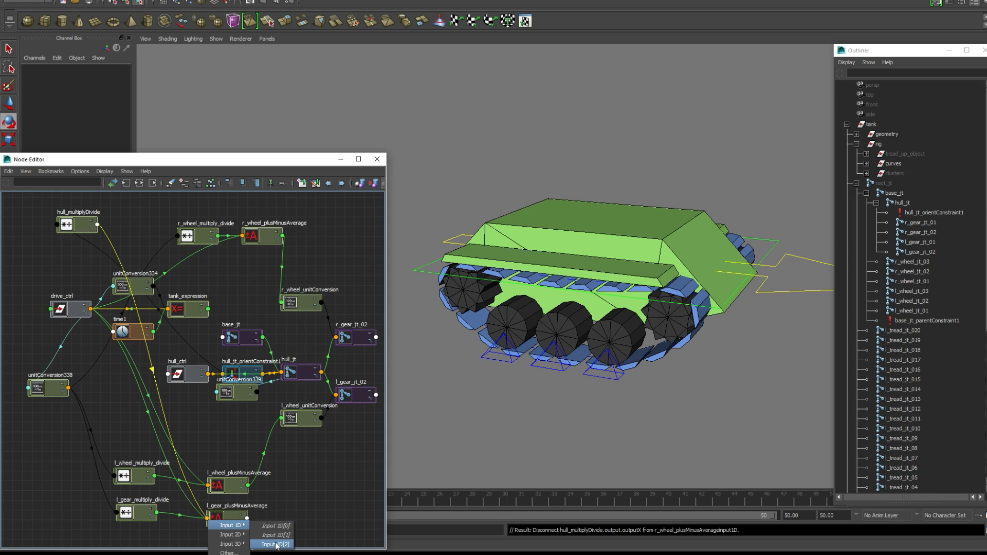
left_click(275, 545)
Duplicate r_wheel_multiply_divide and r_wheel_plusMinusAverage and place the copies above the original nodes.
left_click_drag(194, 239, 159, 230)
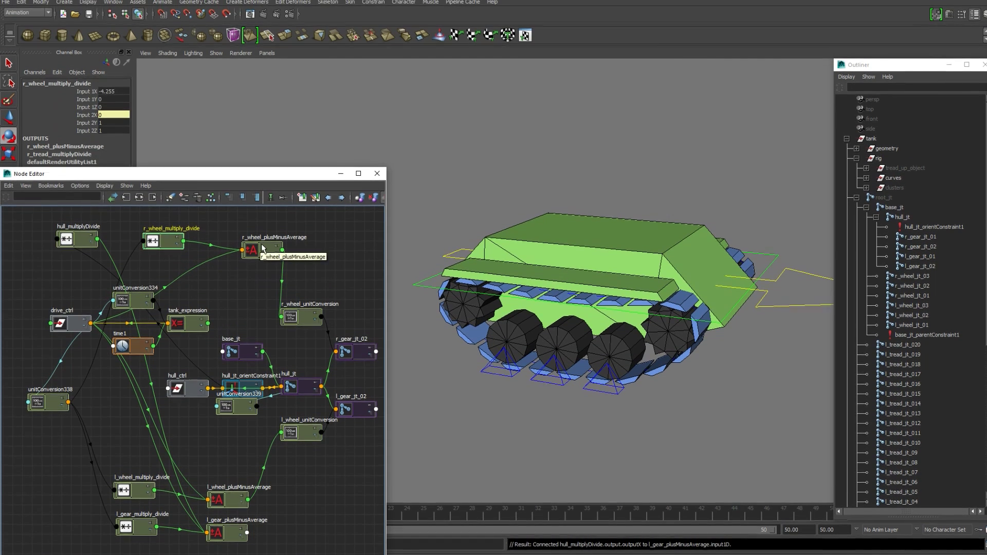
left_click_drag(261, 244, 270, 237)
middle_click_drag(237, 276, 237, 341, "alt")
left_click(159, 307)
key("ctrl+d")
left_click_drag(245, 437, 187, 265)
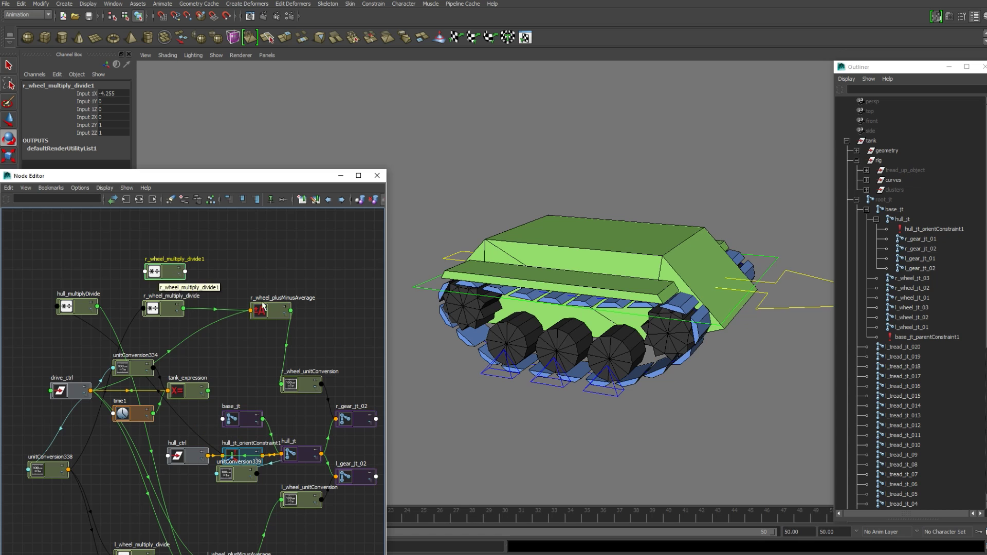
left_click(263, 304)
key("ctrl+d")
left_click_drag(210, 428, 256, 268)
Rename the duplicated right multiply node as r_gear_multiply_divide.
left_click(219, 269)
double_click(168, 259)
key("End")
key("BackSpace")
left_click(167, 259)
key("BackSpace")
key("BackSpace")
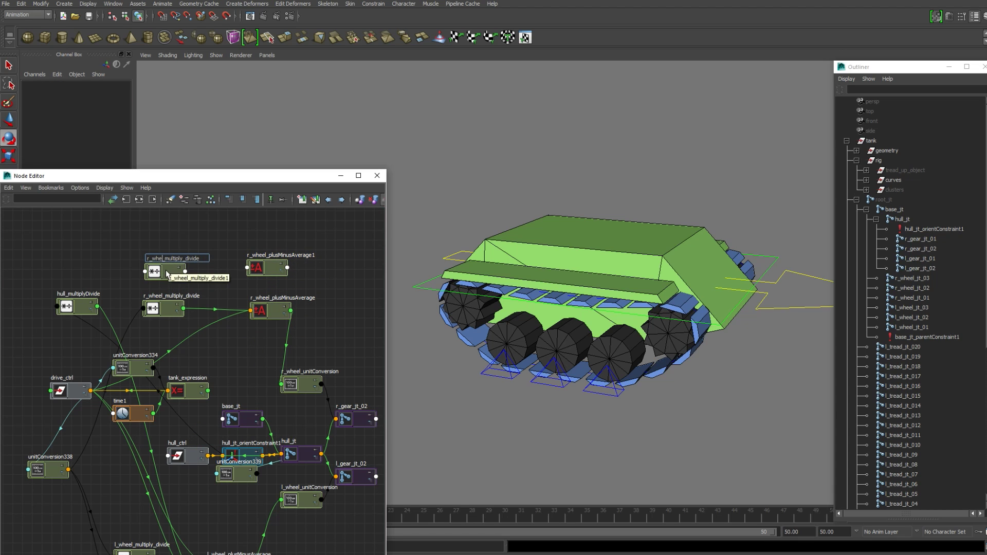
type("gear")
key("Return")
Rename the duplicated right average node as r_gear_plusMinusAverage.
double_click(287, 256)
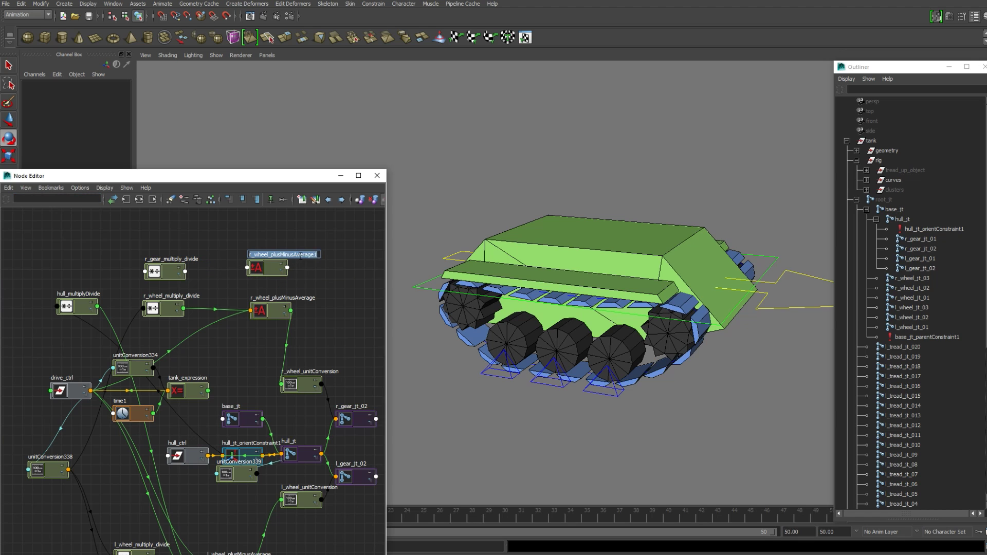
type("r_gear_plusMinusAverage")
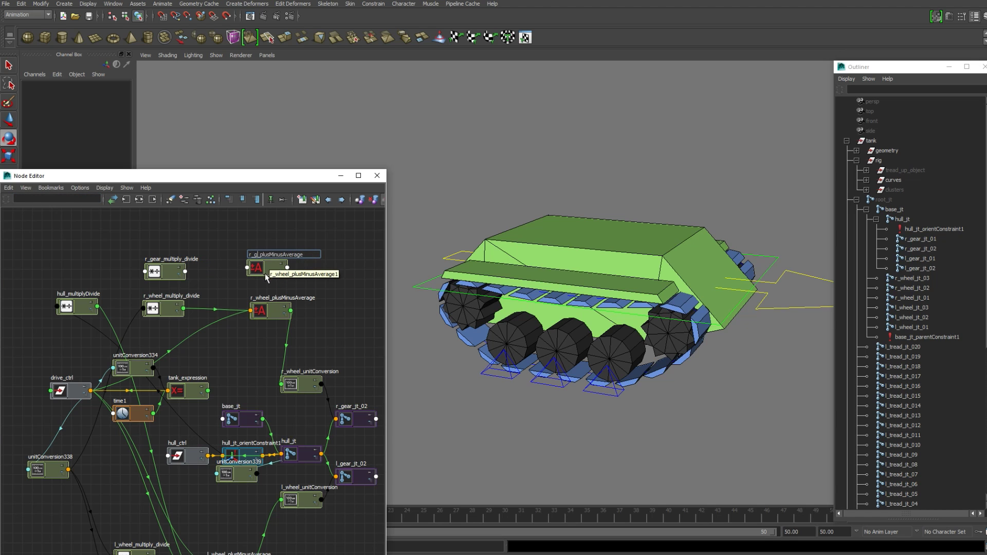
key("Return")
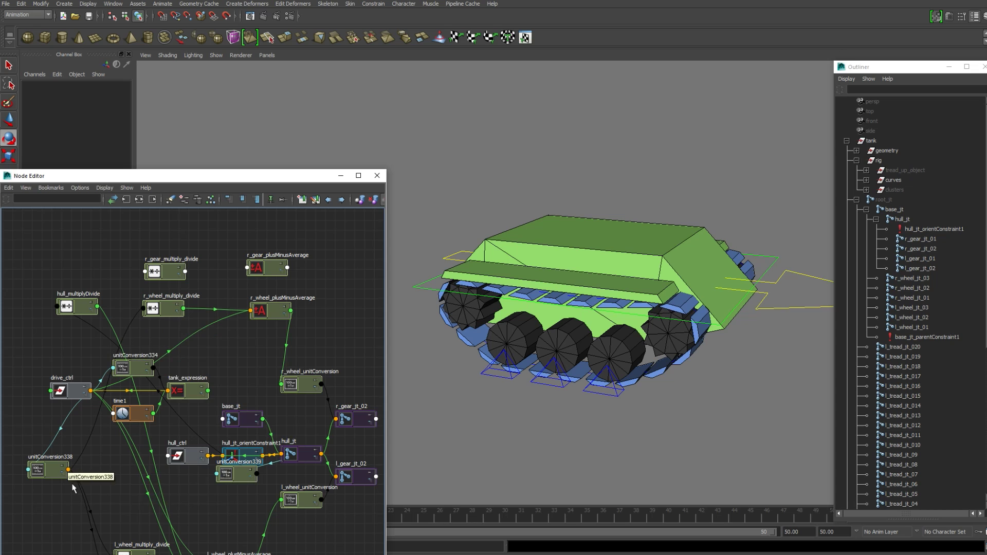
Connect the output of unitConversion338 to Input 2X of r_gear_multiply_divide.
left_click_drag(55, 470, 144, 272)
left_click(193, 285)
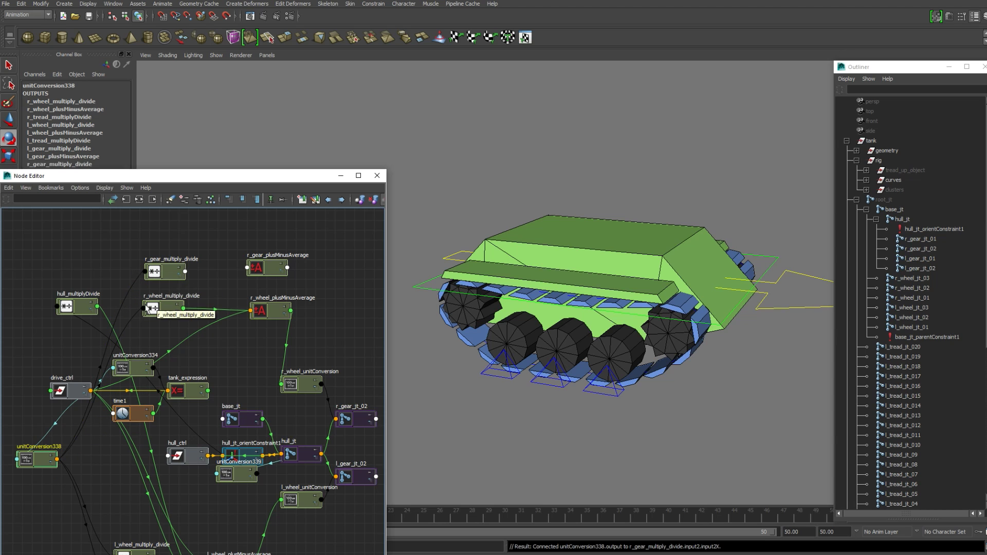
left_click(136, 260)
Connect Drive of drive_ctrl to Input 1D[0] of r_gear_plusMinusAverage.
left_click(91, 390)
left_click(109, 398)
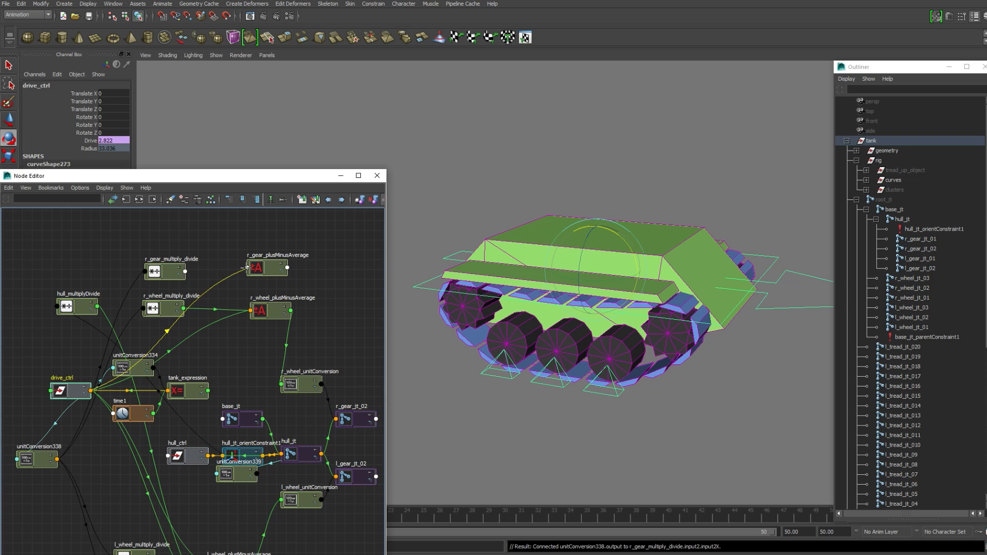
left_click_drag(247, 267, 248, 268)
mouse_move(267, 277)
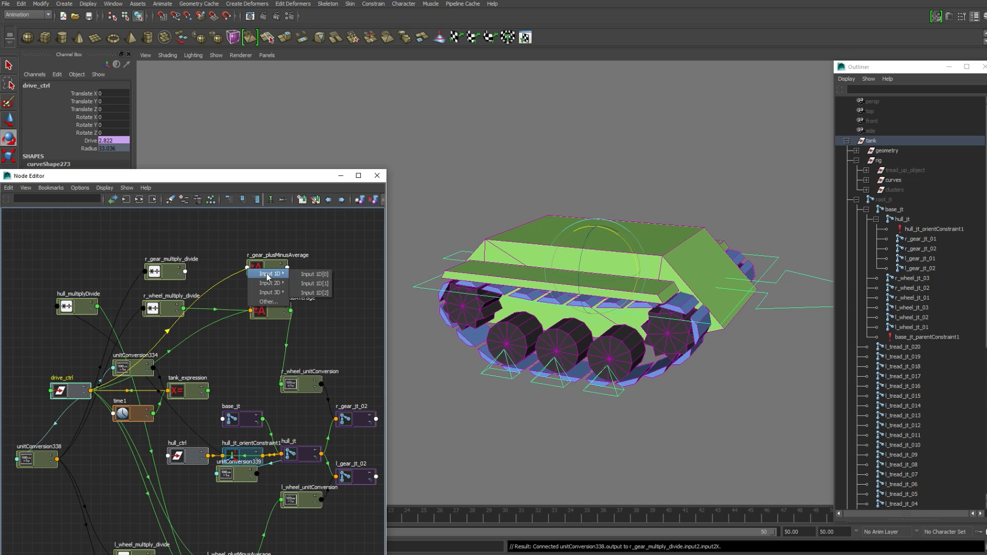
left_click(318, 276)
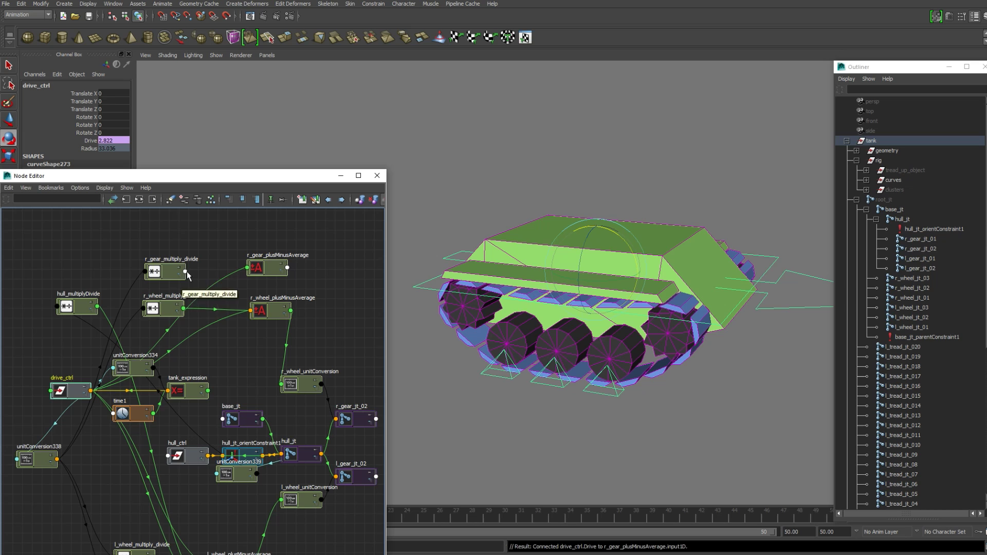
Connect Output X of r_gear_multiply_divide to Input 1D[1] of r_gear_plusMinusAverage.
left_click(187, 272)
mouse_move(210, 306)
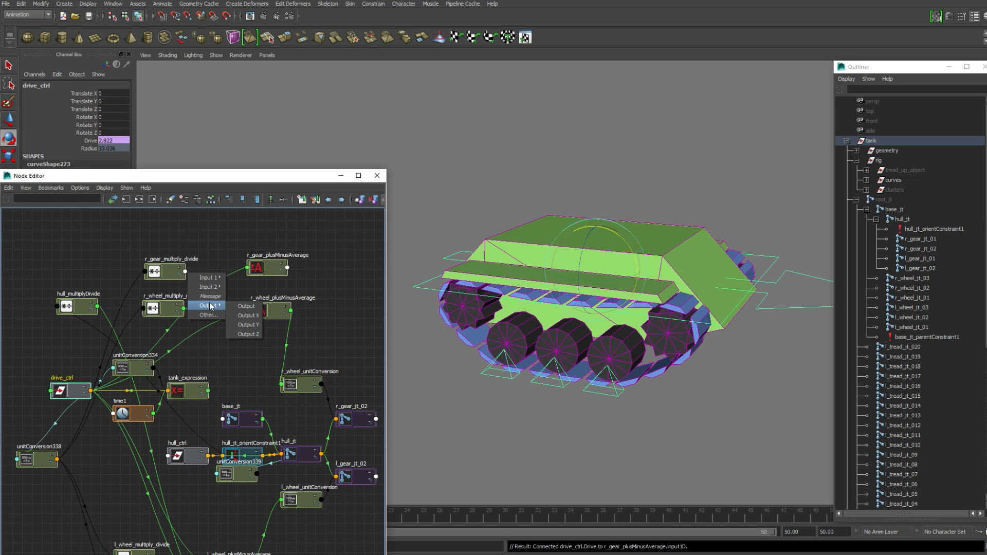
left_click(246, 306)
left_click(248, 268)
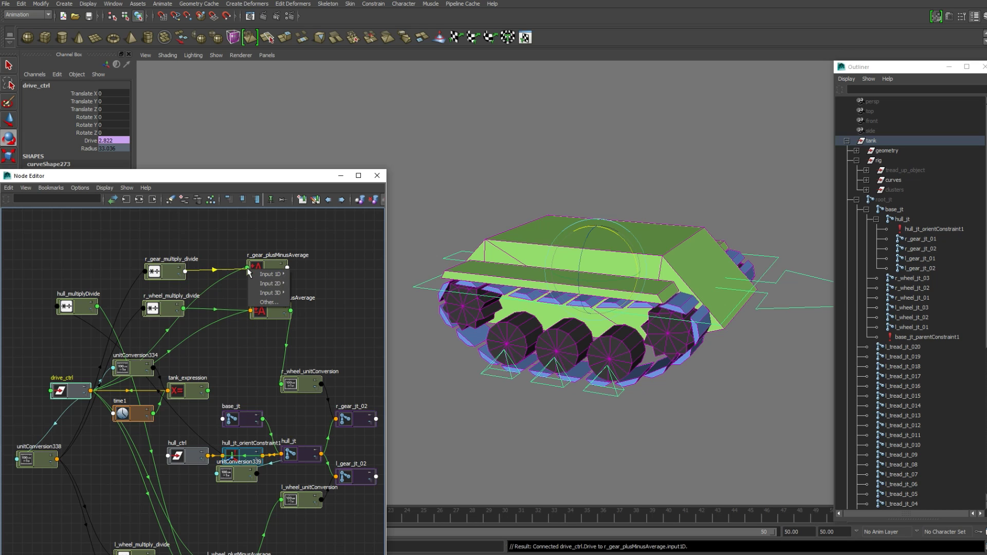
mouse_move(273, 275)
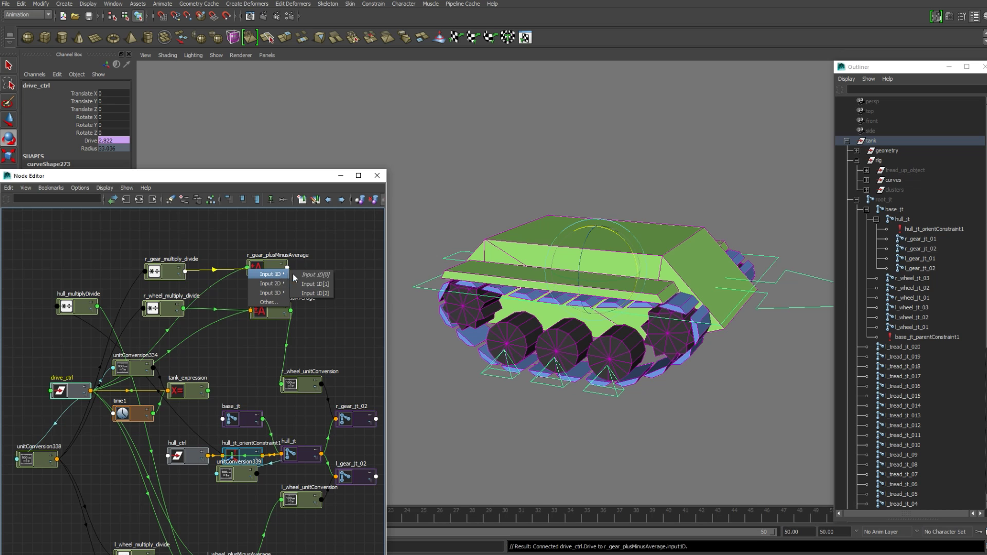
left_click(319, 286)
Move hull_multiplyDivide clear of the other nodes and connect its Output X to Input 1D[2] of r_gear_plusMinusAverage.
left_click_drag(74, 309, 56, 295)
left_click(79, 292)
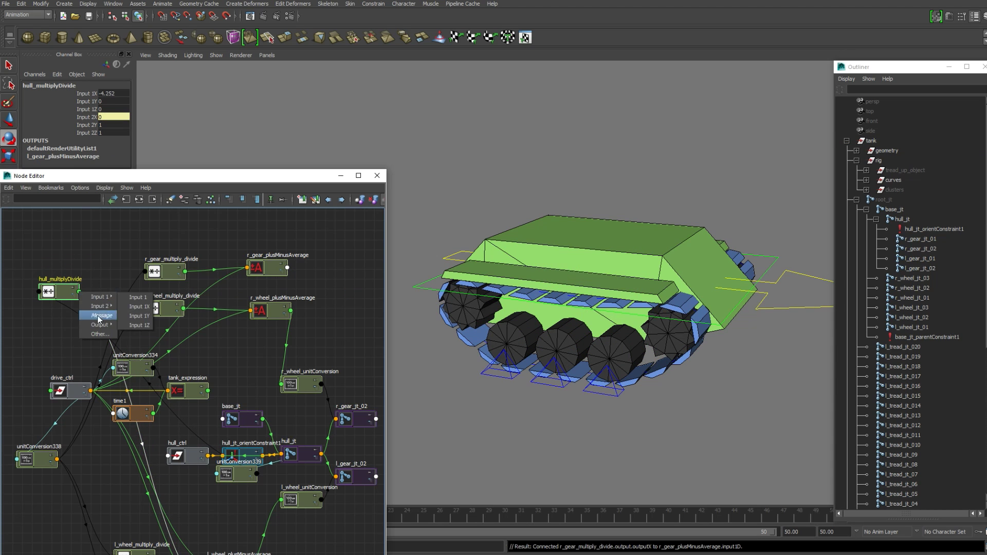
left_click(138, 334)
left_click(248, 268)
mouse_move(286, 275)
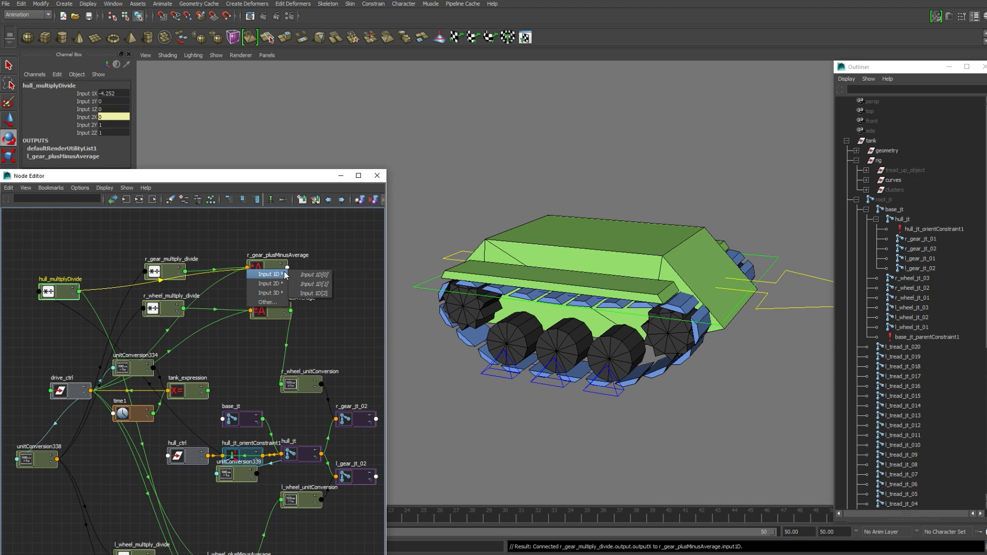
left_click(324, 293)
Spread out both gear plusMinusAverage nodes and move r_gear_jt_02 and l_gear_jt_02 to the far output side of the graph.
left_click_drag(272, 266, 296, 259)
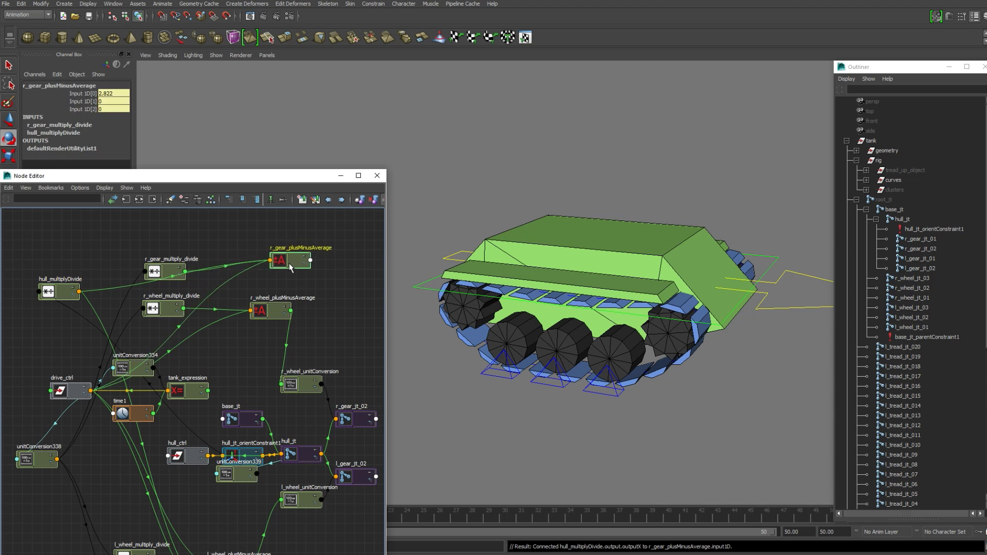
scroll(336, 336, "down", 2)
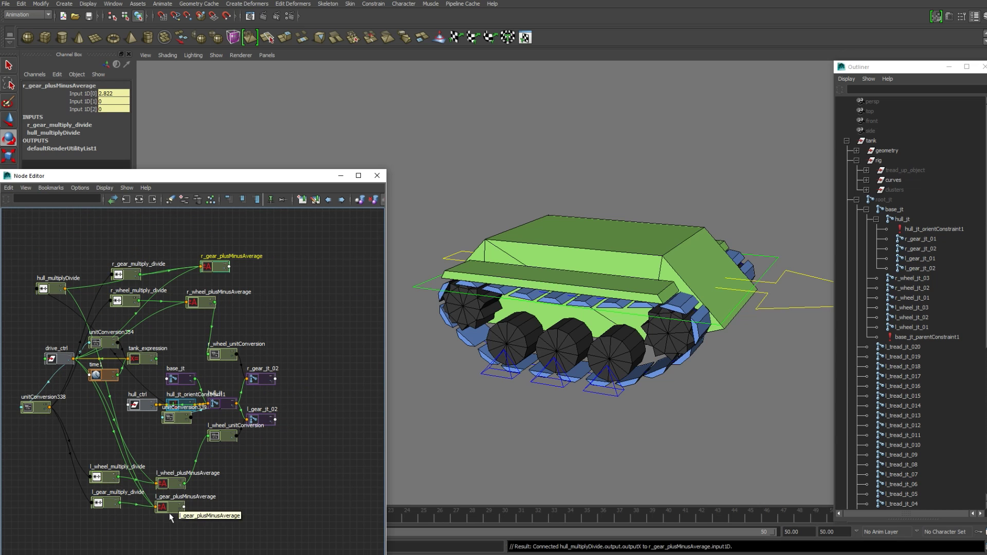
left_click(242, 499)
left_click_drag(245, 498, 242, 489)
middle_click_drag(280, 329, 271, 344)
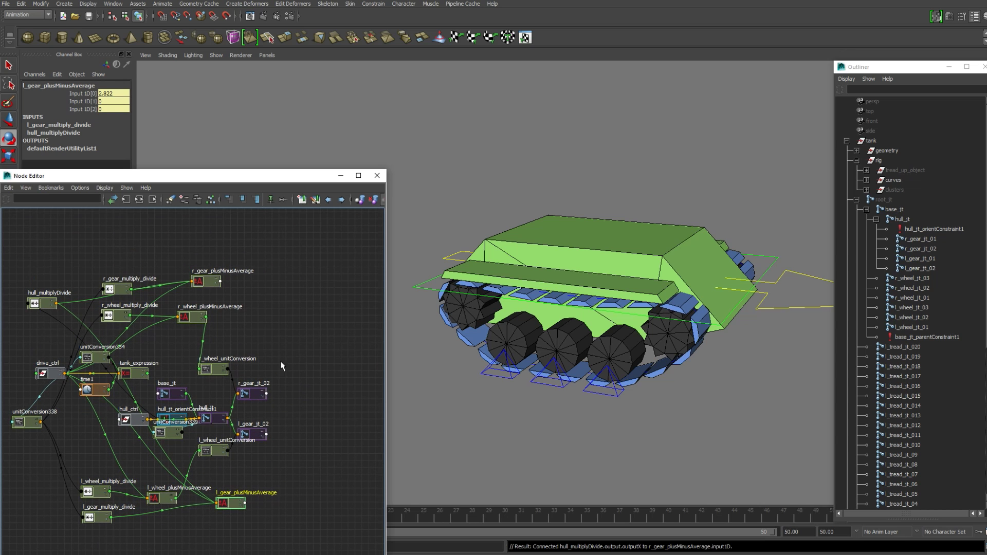
left_click_drag(206, 281, 250, 278)
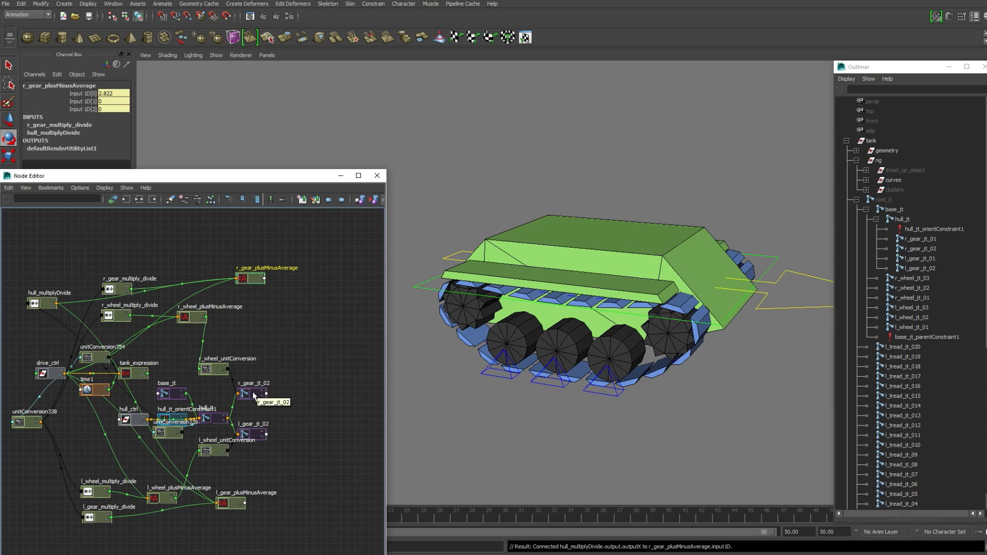
left_click_drag(255, 395, 335, 352)
left_click_drag(251, 436, 337, 442)
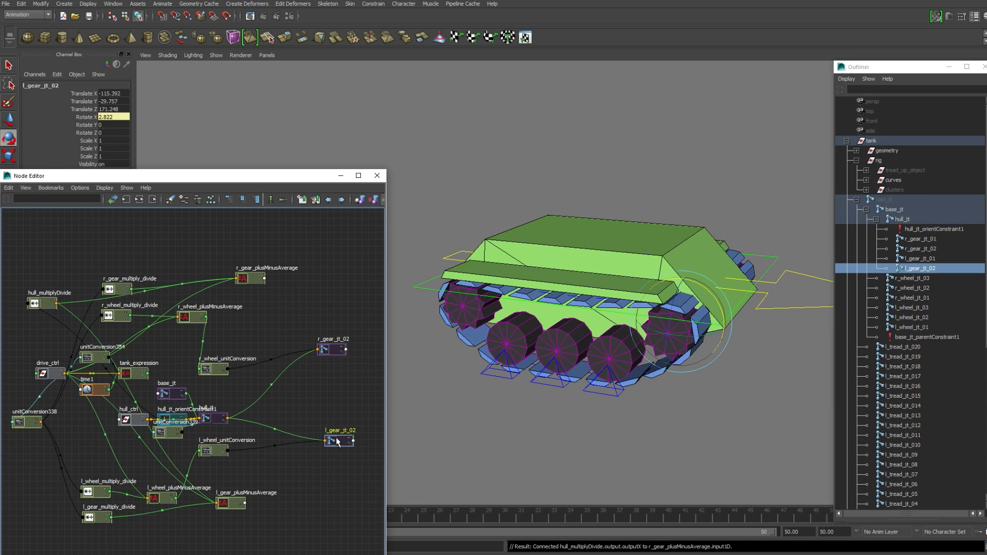
left_click(329, 411)
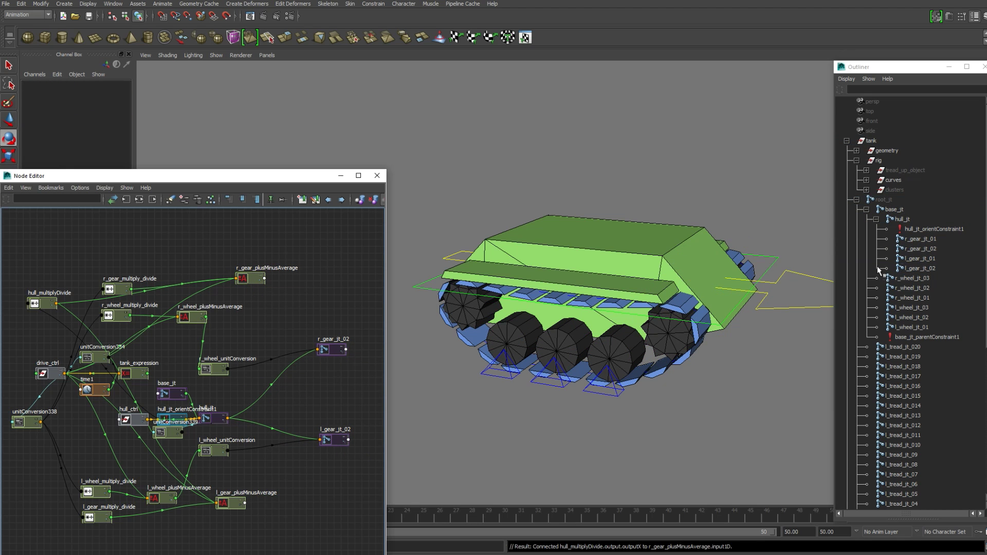
Add r_gear_jt_01 and l_gear_jt_01 to the node graph and place them beside the matching gear_jt_02 joints.
left_click(920, 239)
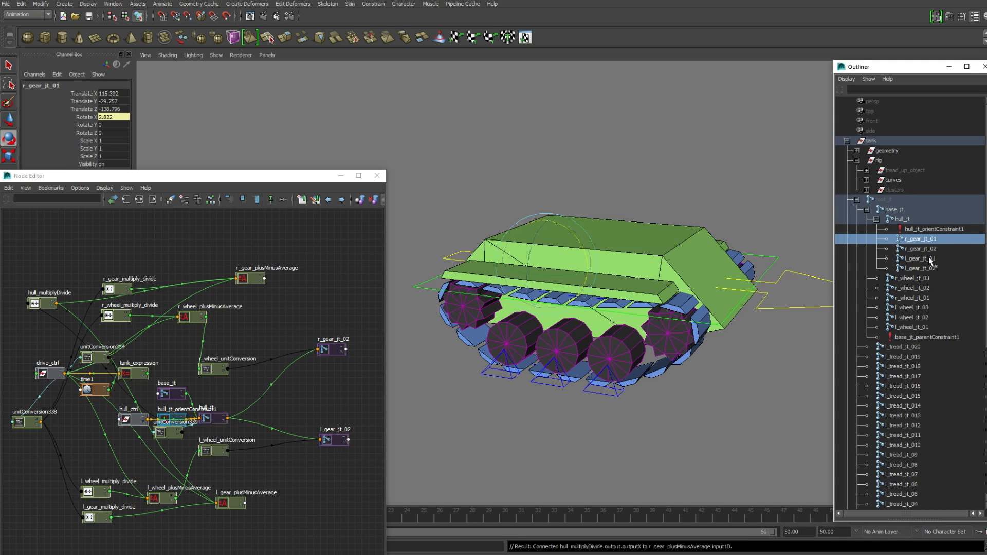
left_click(920, 258, "ctrl")
left_click(183, 200)
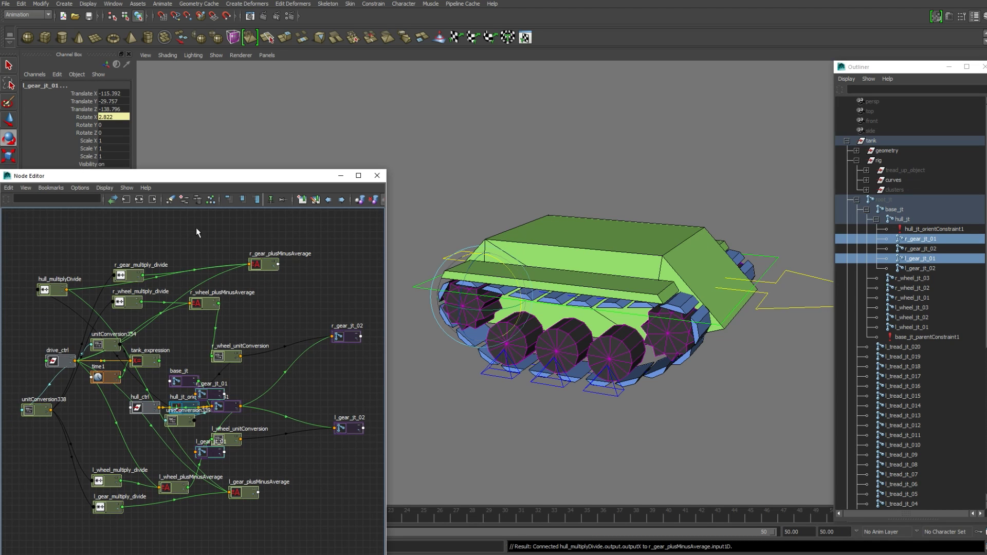
left_click_drag(216, 394, 343, 301)
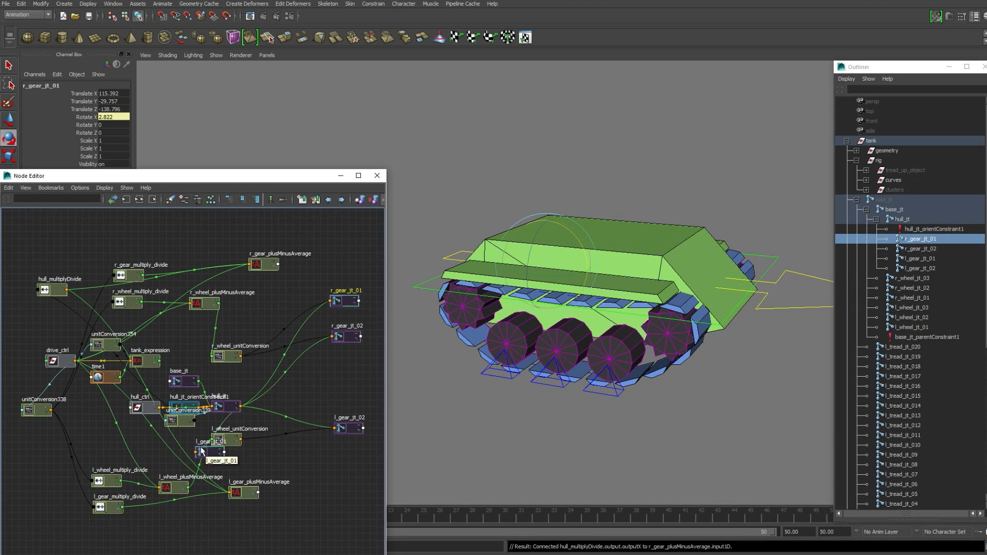
left_click_drag(204, 453, 345, 472)
middle_click_drag(346, 386, 319, 377)
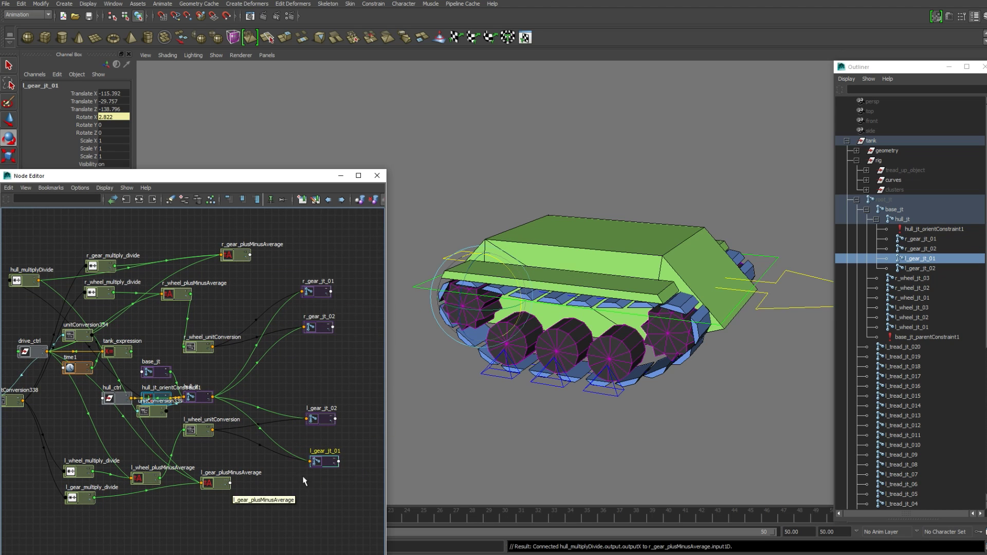
left_click_drag(221, 485, 235, 491)
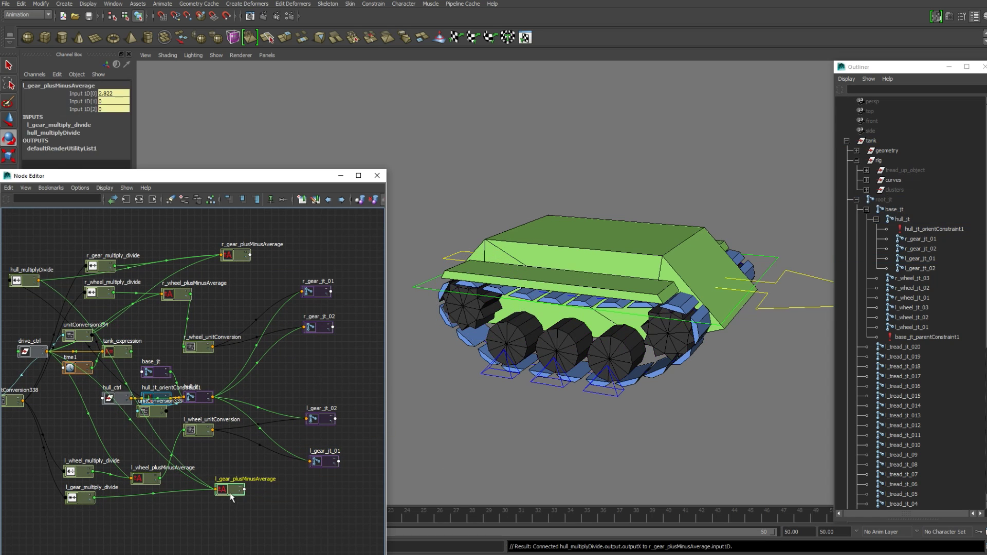
Connect Output 1D of r_gear_plusMinusAverage to Rotate X of r_gear_jt_01 and place the new unit conversion node between them.
left_click(249, 256)
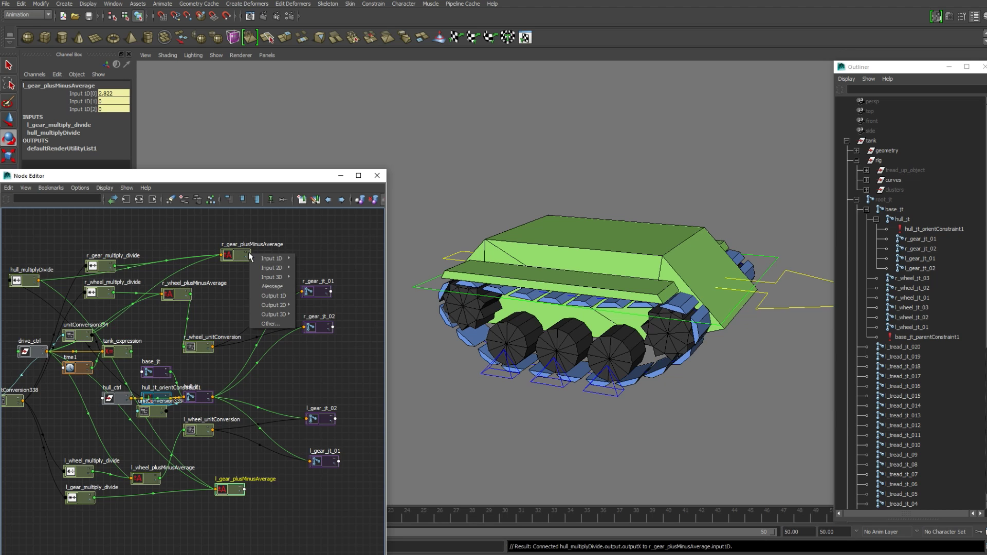
left_click(284, 296)
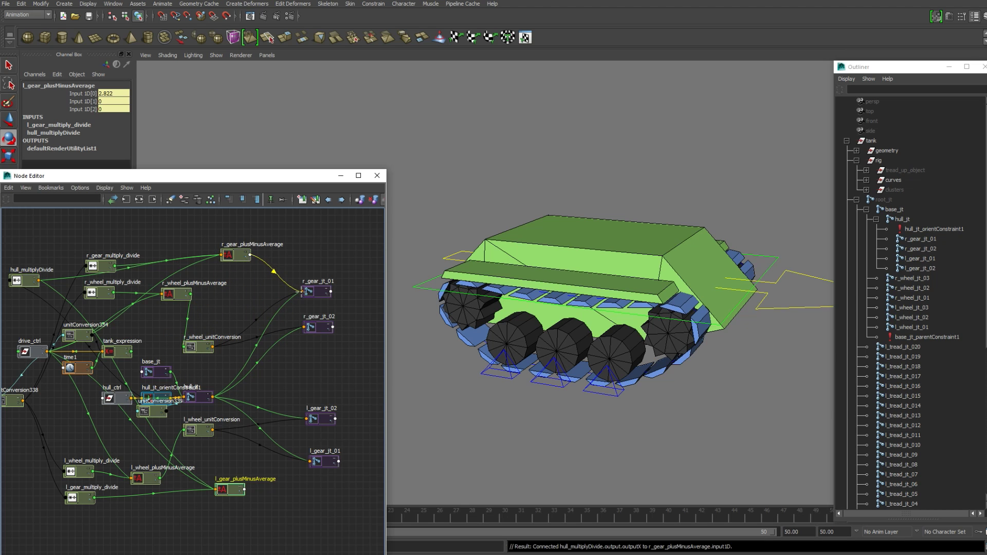
left_click(302, 291)
left_click(402, 316)
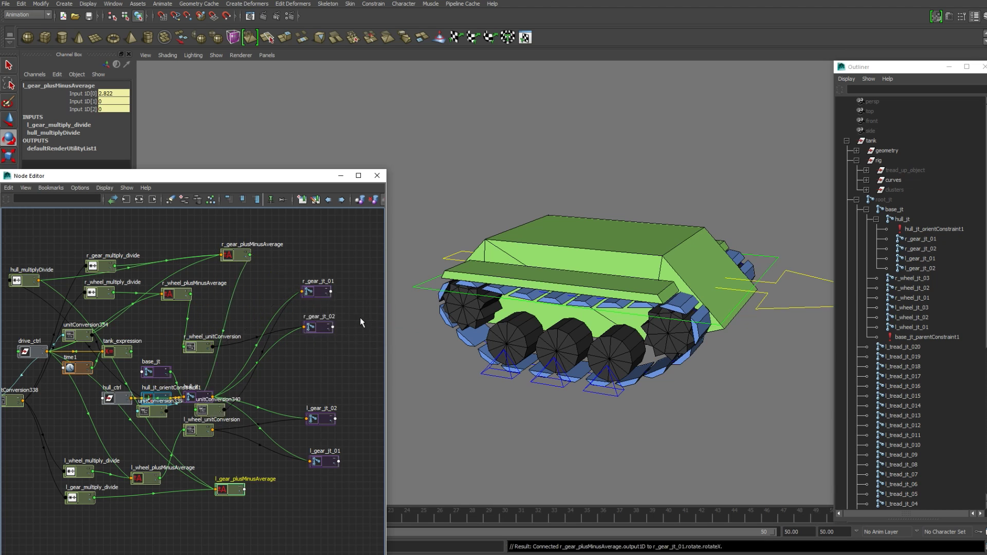
left_click_drag(201, 409, 257, 291)
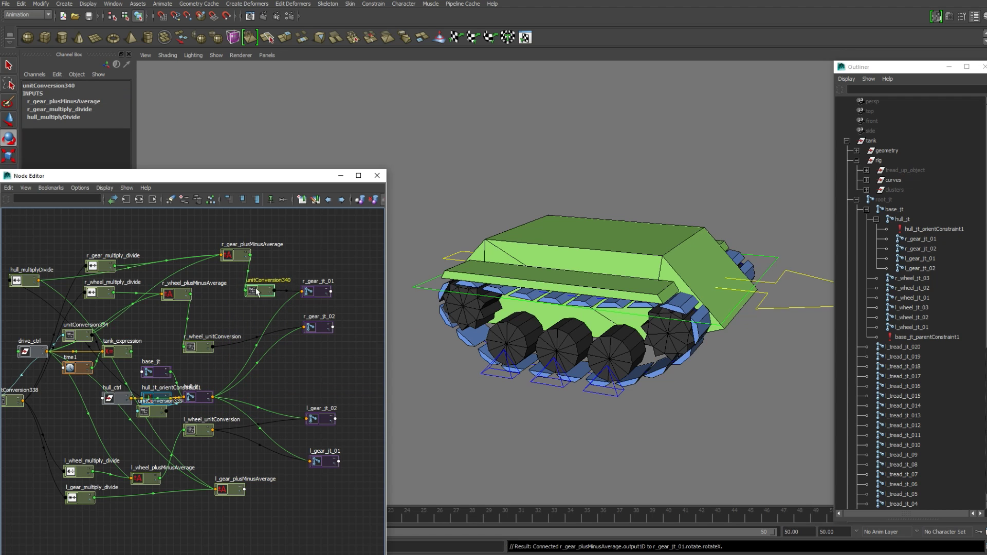
Connect the output of unitConversion340 to Rotate X of r_gear_jt_02.
left_click(271, 291)
left_click(292, 295)
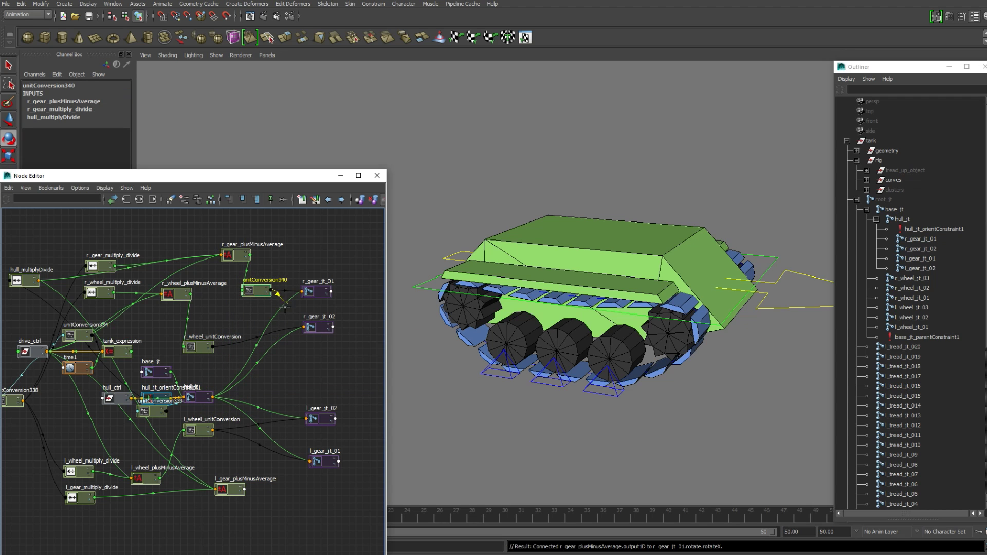
left_click(304, 327)
mouse_move(335, 350)
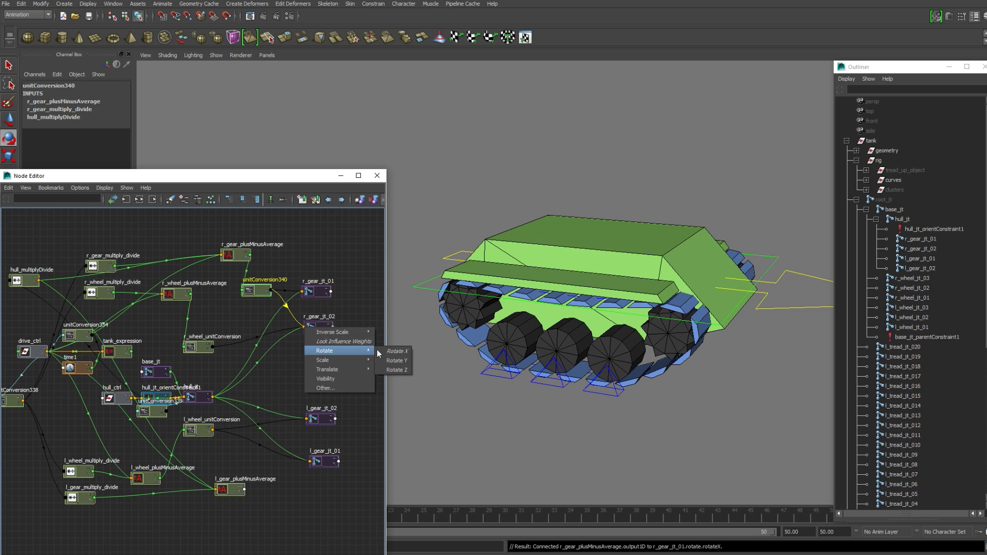
left_click(399, 353)
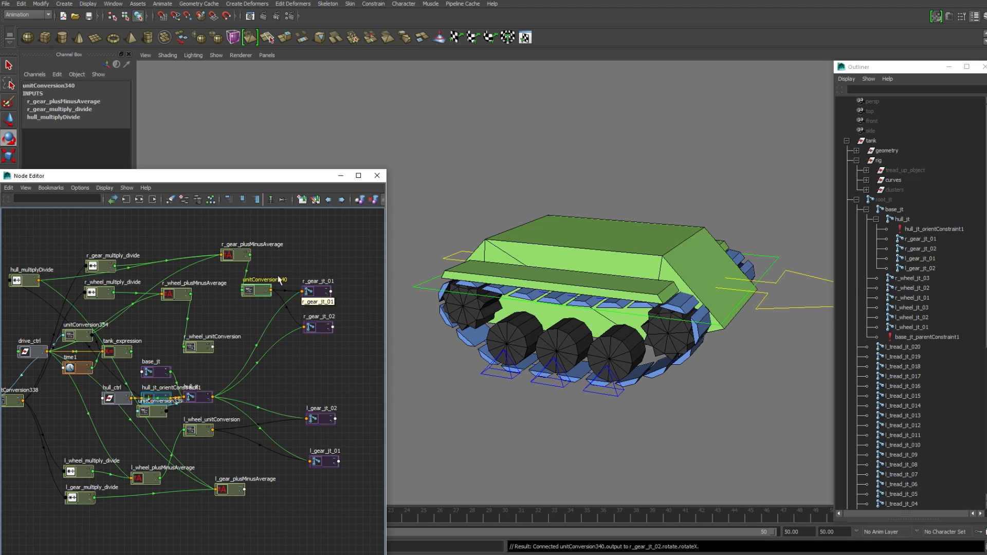
Connect Output 1D of l_gear_plusMinusAverage to Rotate X of l_gear_jt_01 and place the new unit conversion node between them.
left_click(232, 492)
left_click(244, 490)
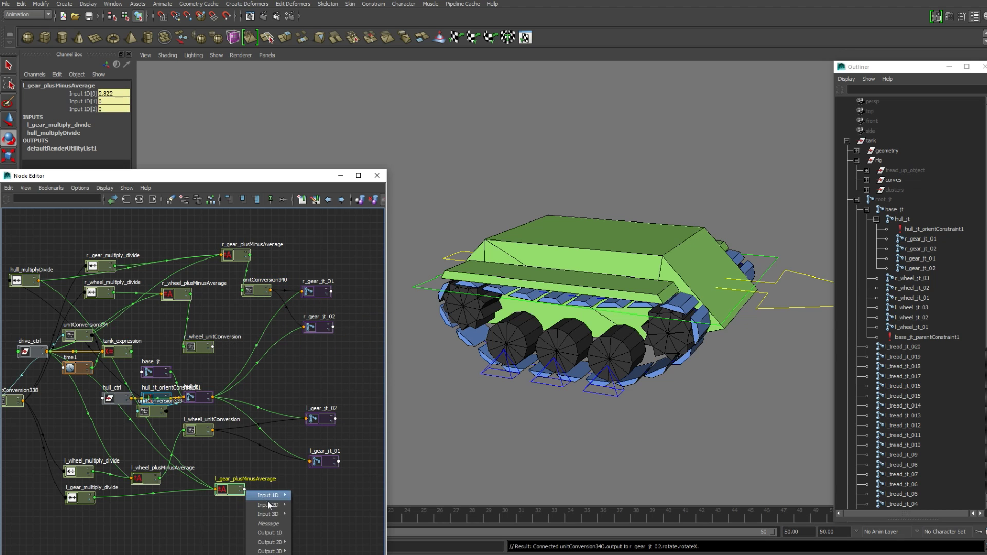
left_click(280, 535)
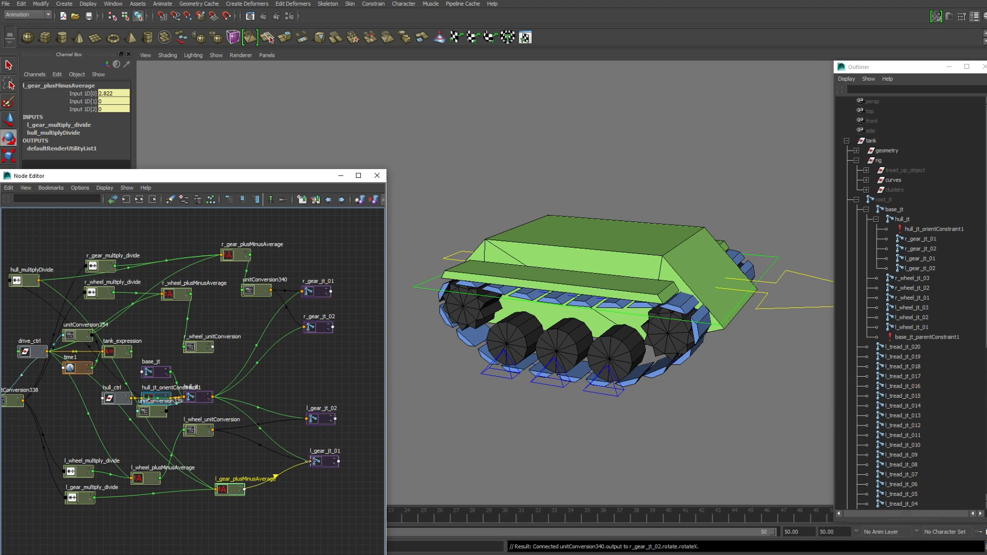
left_click(311, 461)
mouse_move(335, 470)
left_click(389, 489)
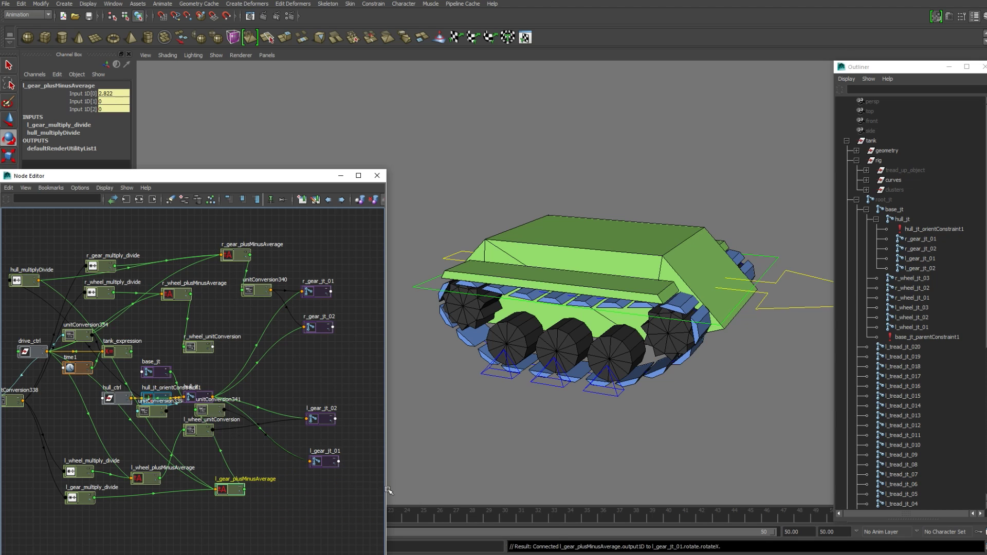
left_click_drag(208, 414, 257, 461)
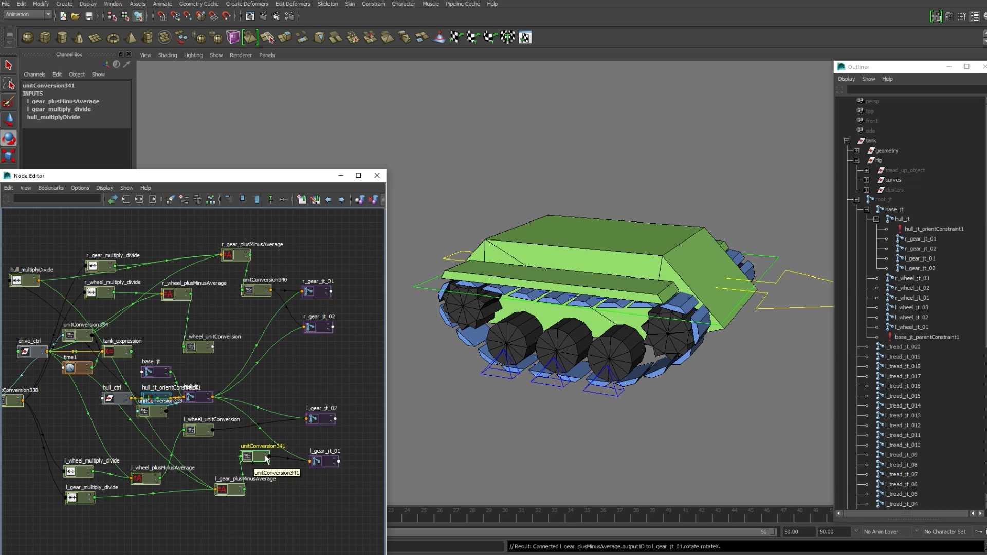
Connect the output of unitConversion341 to Rotate X of l_gear_jt_02.
left_click(268, 457)
left_click(292, 463)
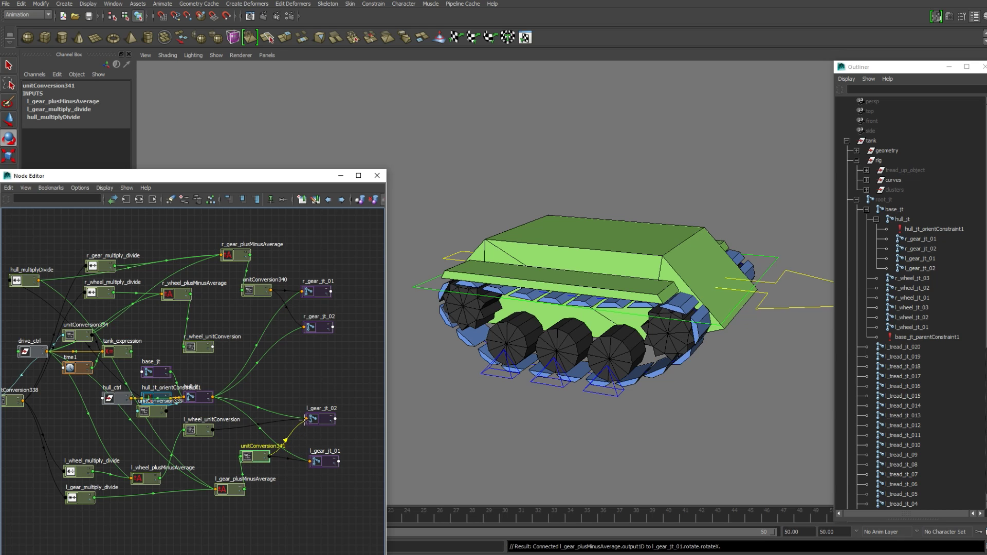
left_click(306, 418)
mouse_move(351, 445)
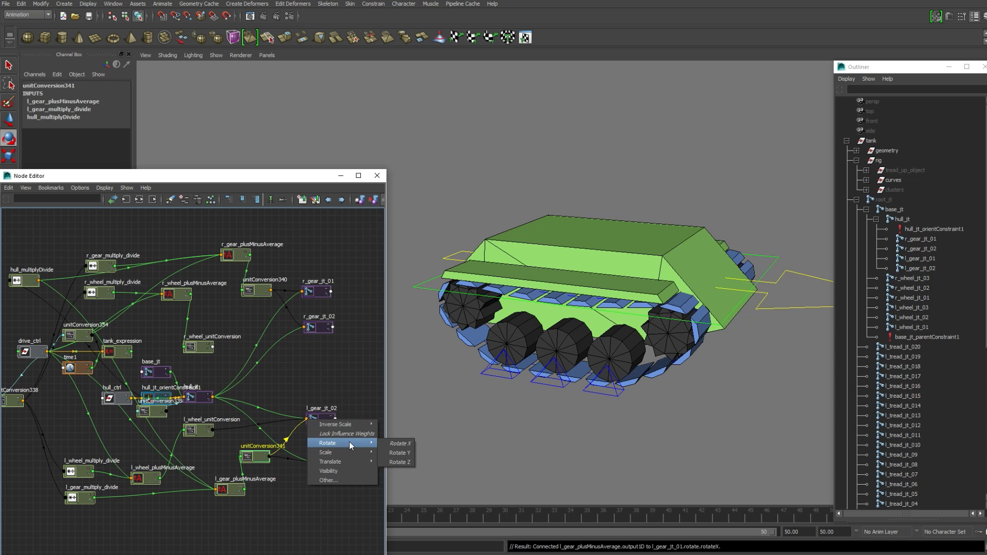
left_click(403, 444)
Rotate hull_ctrl about X to test how the gears follow the hull, and reset its Rotate X to 0.
key("ctrl+z")
left_click(751, 299)
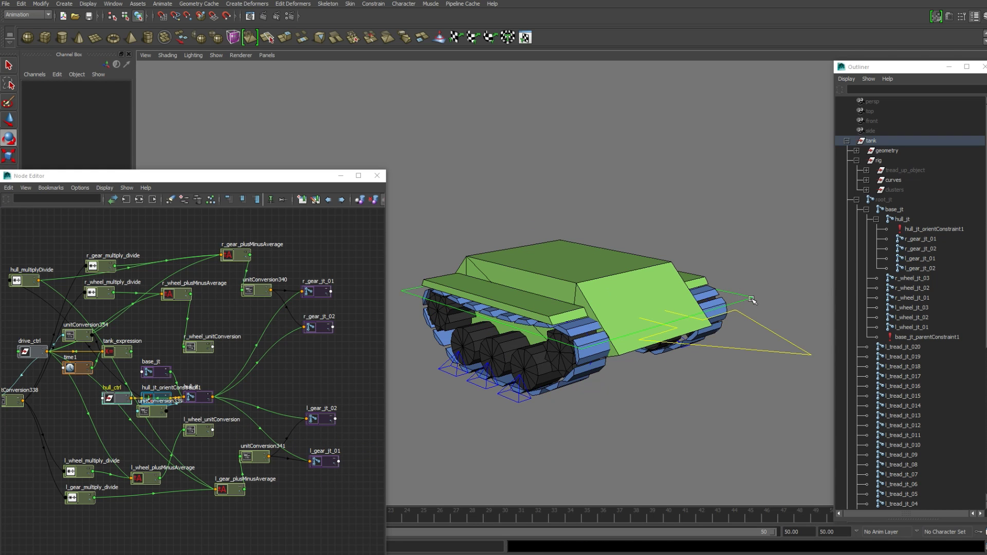
right_click_drag(664, 288, 700, 291, "alt")
left_click_drag(700, 291, 698, 289, "alt")
scroll(698, 289, "down", 1)
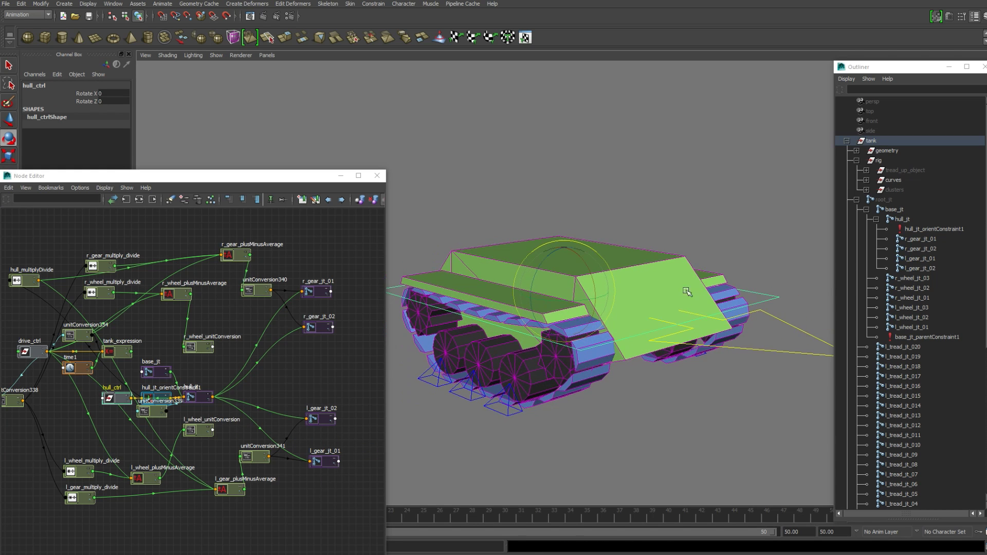
left_click_drag(594, 278, 594, 264)
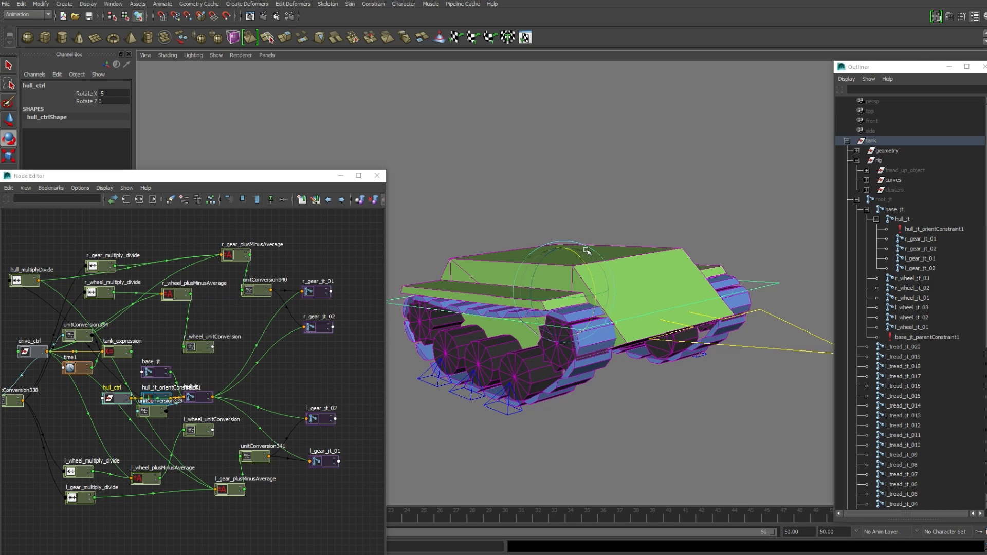
left_click_drag(583, 261, 584, 263)
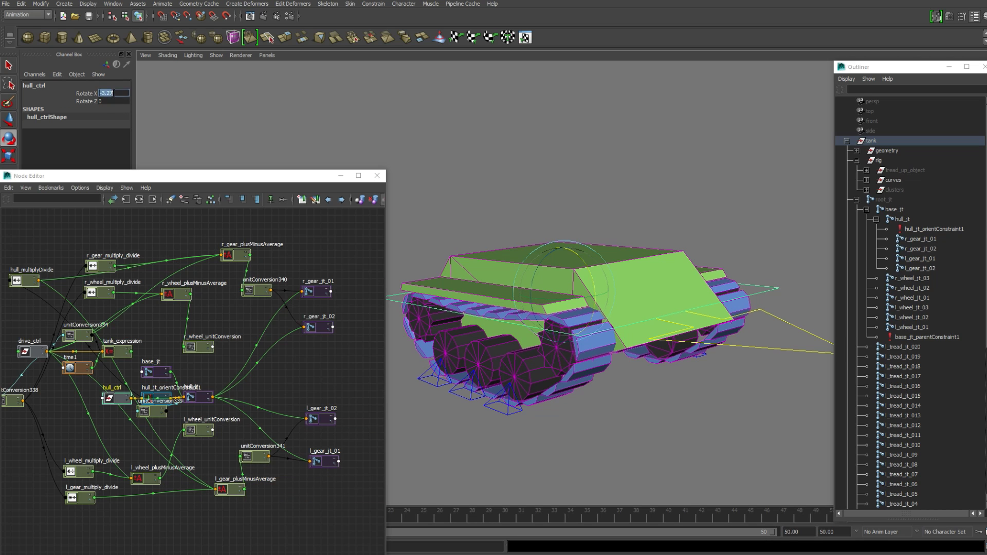
type("0")
key("Return")
left_click(631, 165)
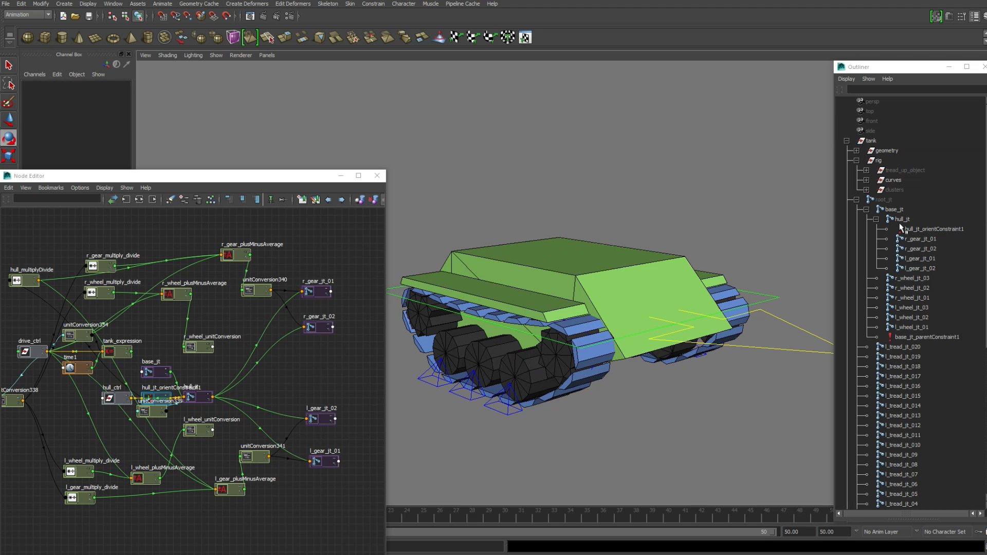
Graph the connections of r_tread_up_object, l_tread_up_object, l_gear_jt_02 and r_gear_jt_02 in the Node Editor.
left_click(866, 170)
left_click_drag(920, 181, 916, 187)
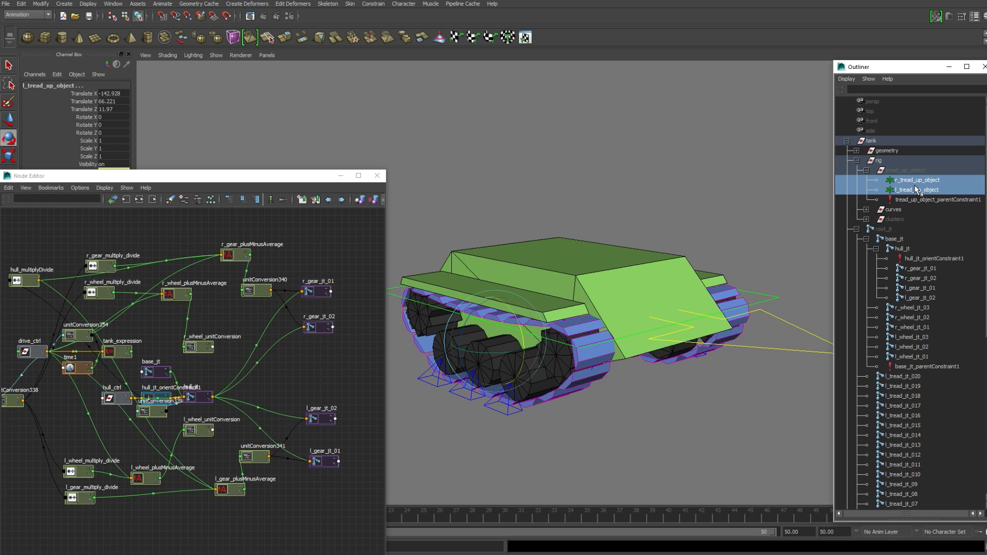
left_click(925, 298)
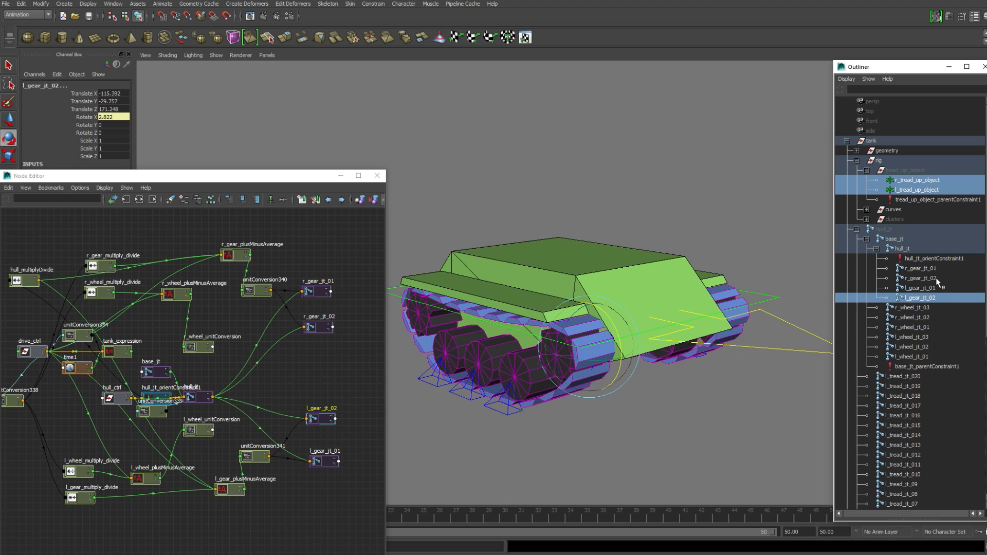
left_click(935, 280, "ctrl")
left_click(126, 200)
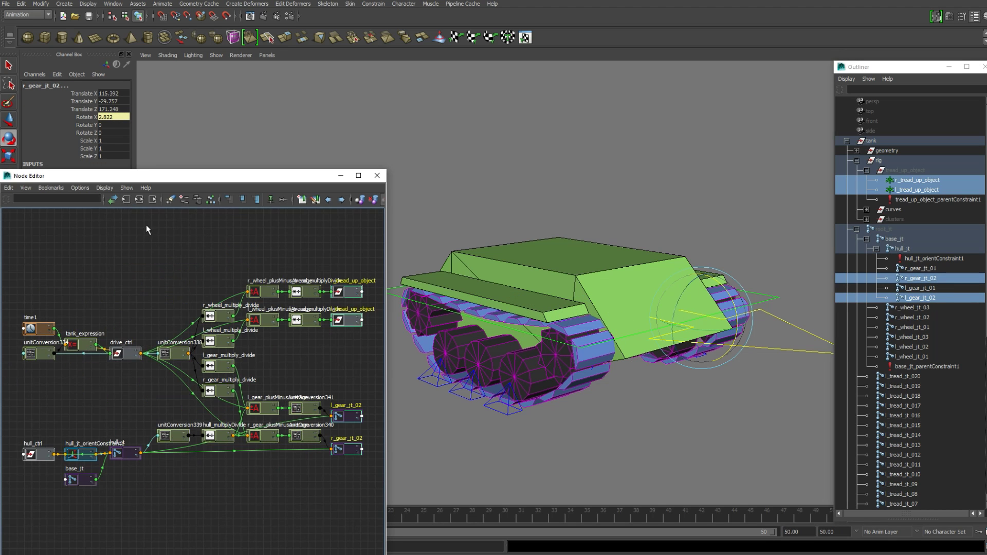
left_click(311, 347)
middle_click_drag(310, 360, 250, 378, "alt")
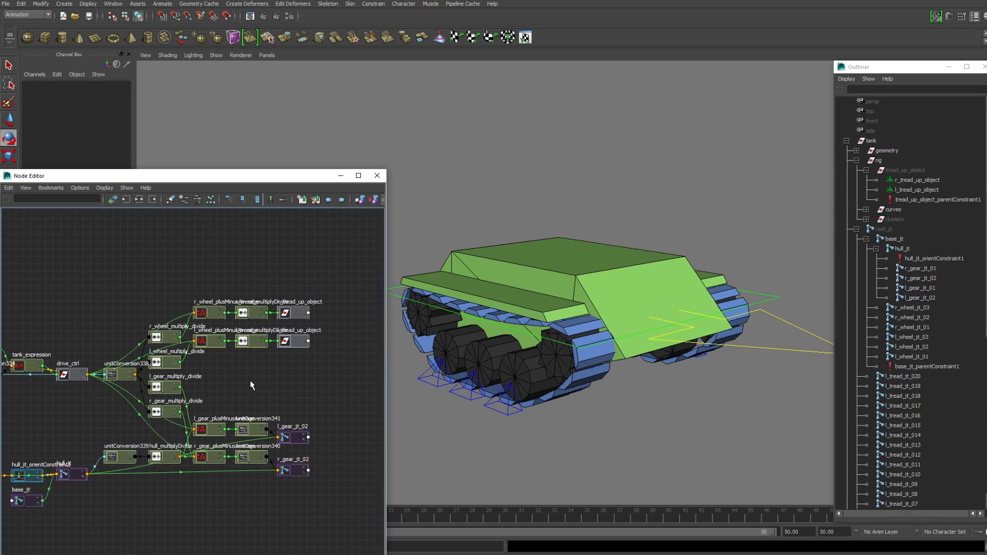
Spread out the tread multiplyDivide, tread_up_object and wheel plusMinusAverage nodes for both sides of the tank.
scroll(251, 378, "up", 2)
left_click_drag(275, 288, 278, 251)
left_click_drag(272, 315, 274, 364)
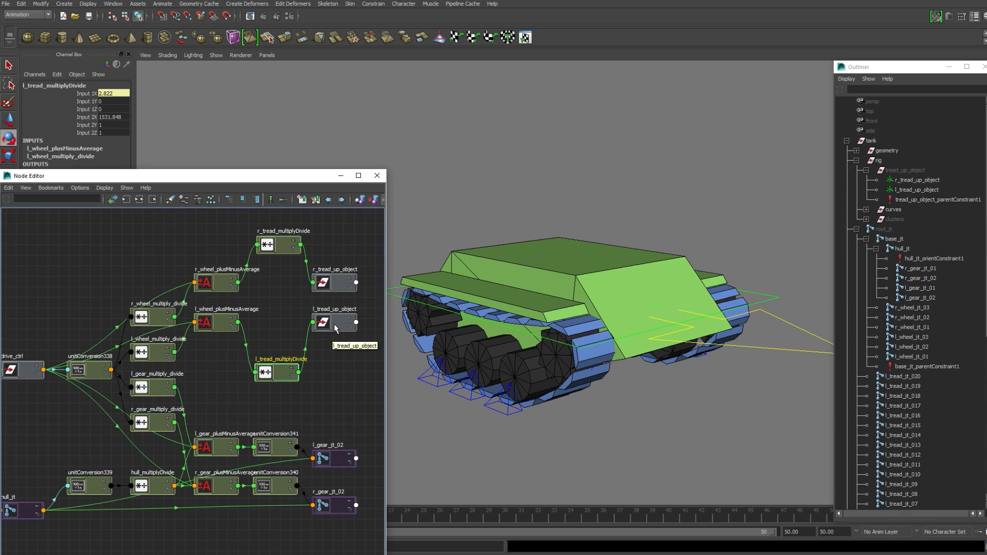
left_click_drag(337, 329, 339, 375)
left_click_drag(329, 284, 348, 240)
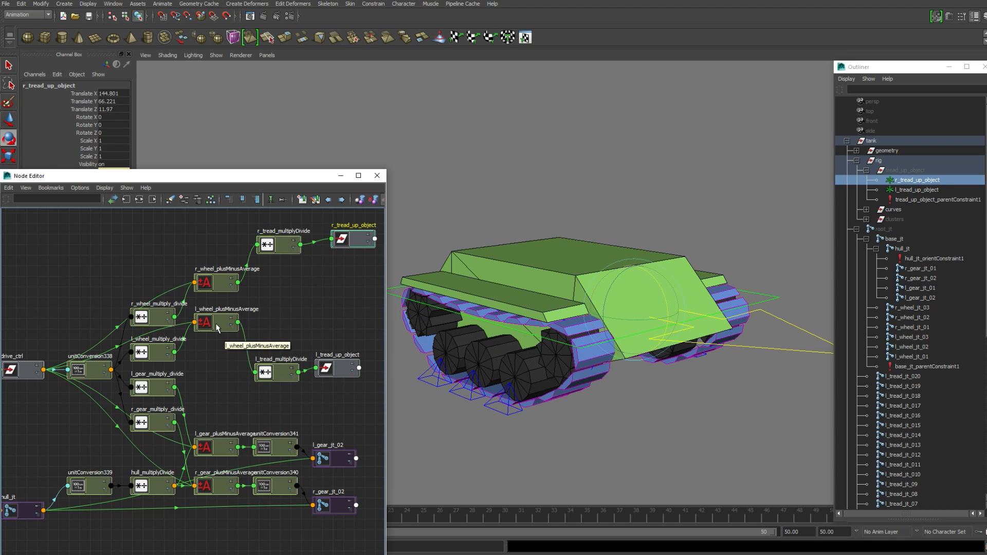
left_click_drag(214, 285, 201, 262)
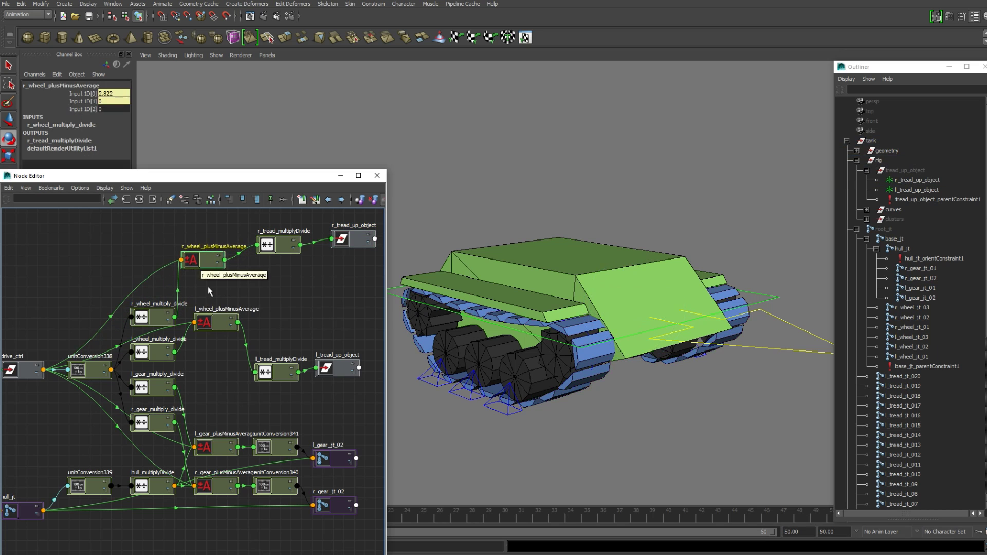
left_click_drag(208, 325, 201, 329)
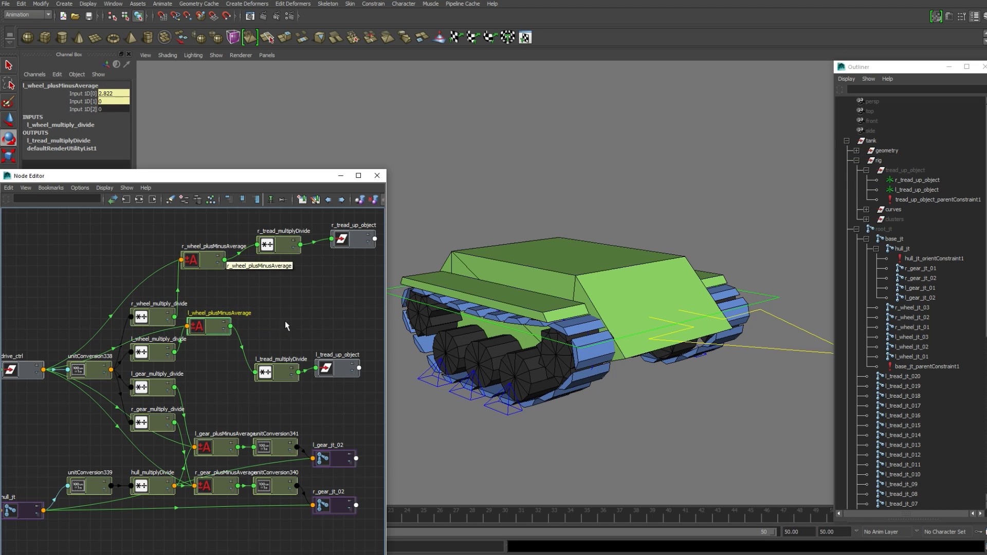
Rearrange both gear plusMinusAverage nodes and connect Output 1D of l_gear_plusMinusAverage to Input 1X of l_tread_multiplyDivide.
middle_click_drag(286, 325, 279, 316, "alt")
left_click(208, 439)
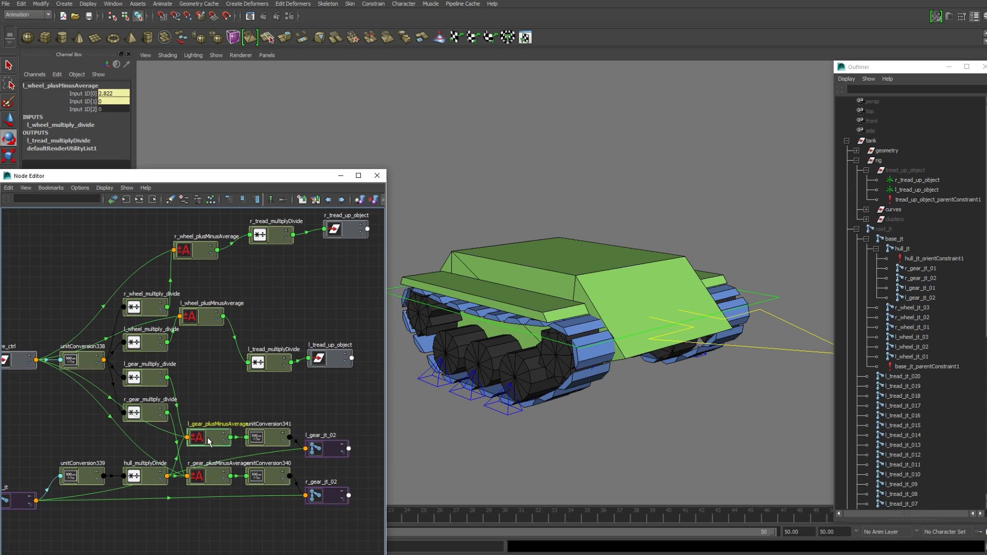
left_click_drag(208, 440, 207, 416)
left_click_drag(209, 478, 209, 397)
left_click(225, 391)
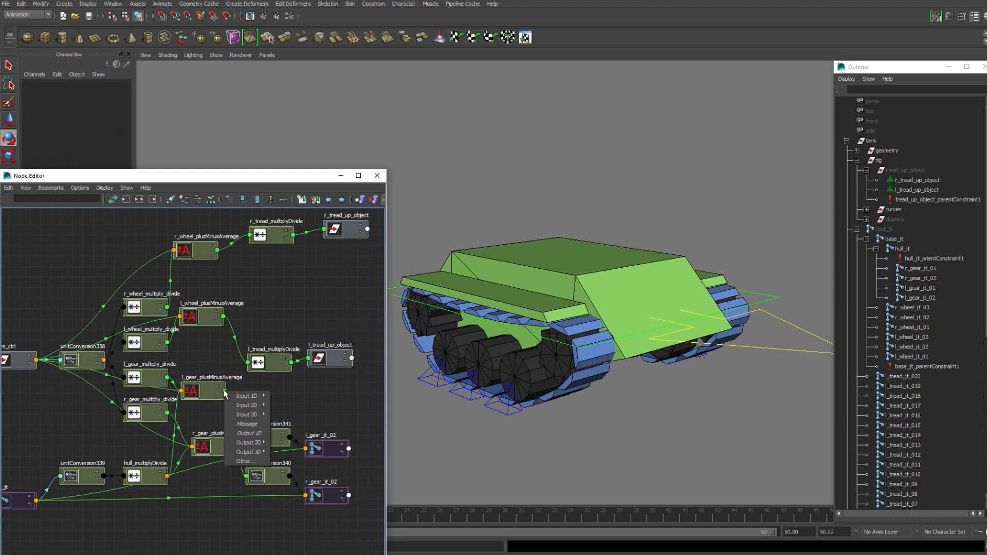
left_click(261, 434)
left_click(247, 362)
mouse_move(286, 370)
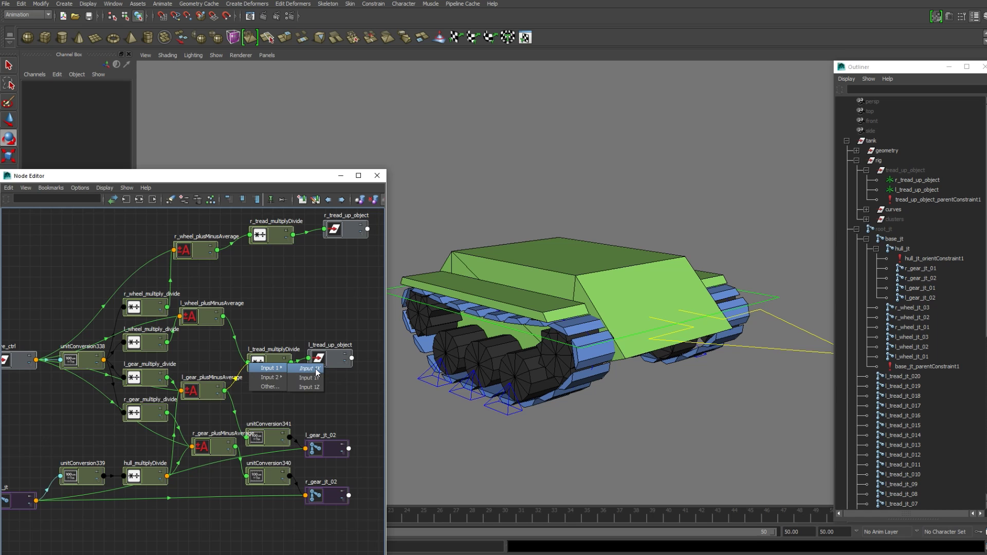
left_click(316, 372)
Connect Output 1D of r_gear_plusMinusAverage to Input 1X of r_tread_multiplyDivide.
left_click_drag(212, 445, 205, 442)
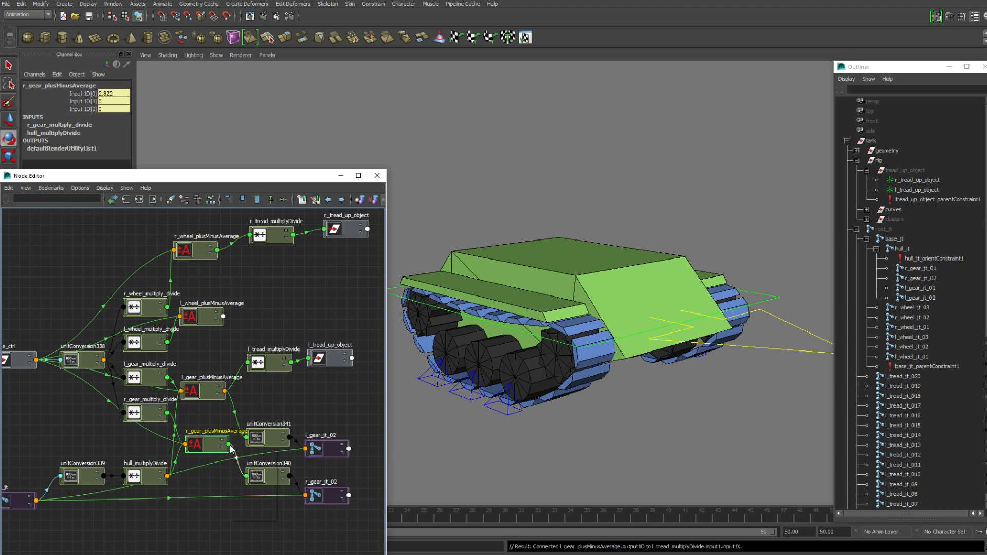
left_click(228, 443)
left_click(262, 488)
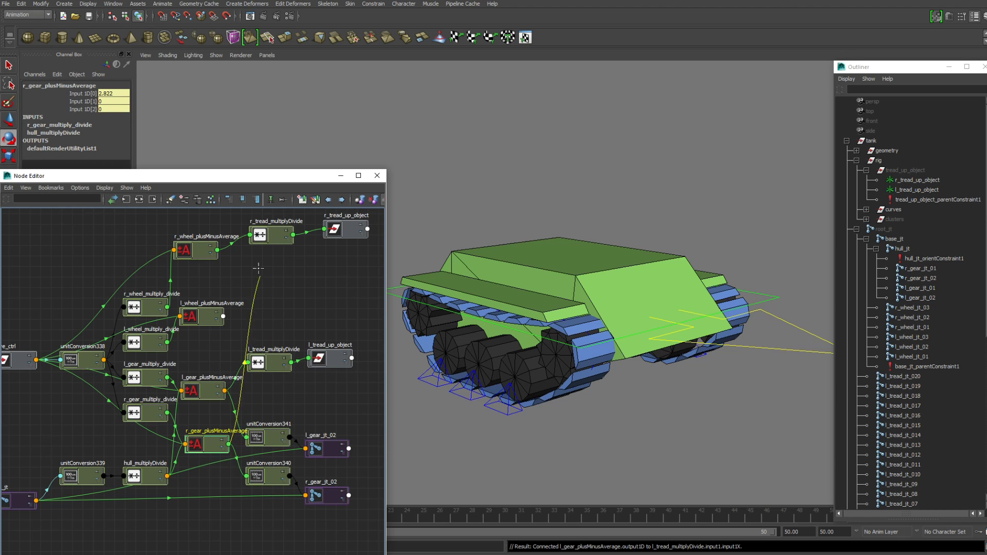
left_click(250, 235)
mouse_move(265, 243)
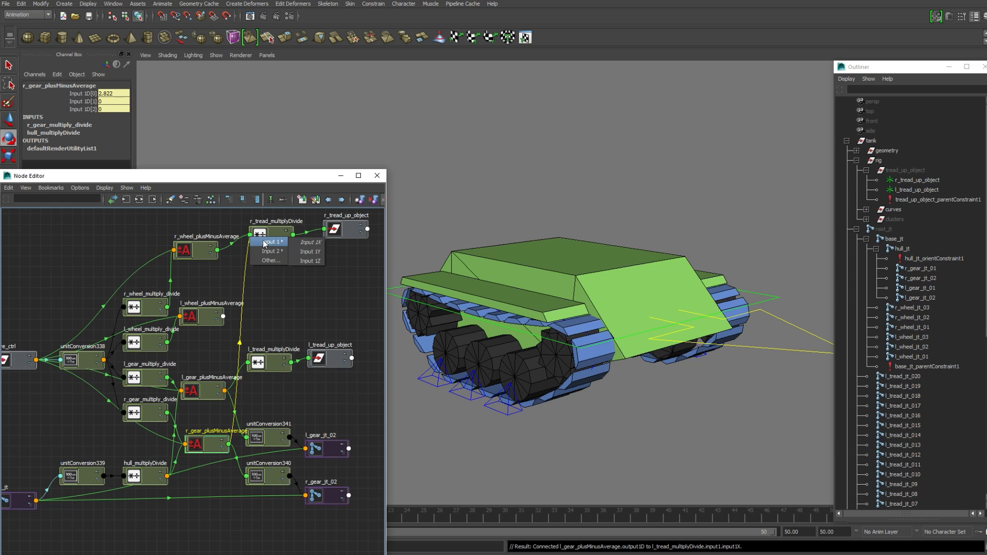
left_click(316, 245)
Rotate hull_ctrl to test how the treads and gears respond to hull movement.
left_click(641, 319)
scroll(642, 317, "down", 2)
left_click_drag(643, 315, 648, 334, "alt")
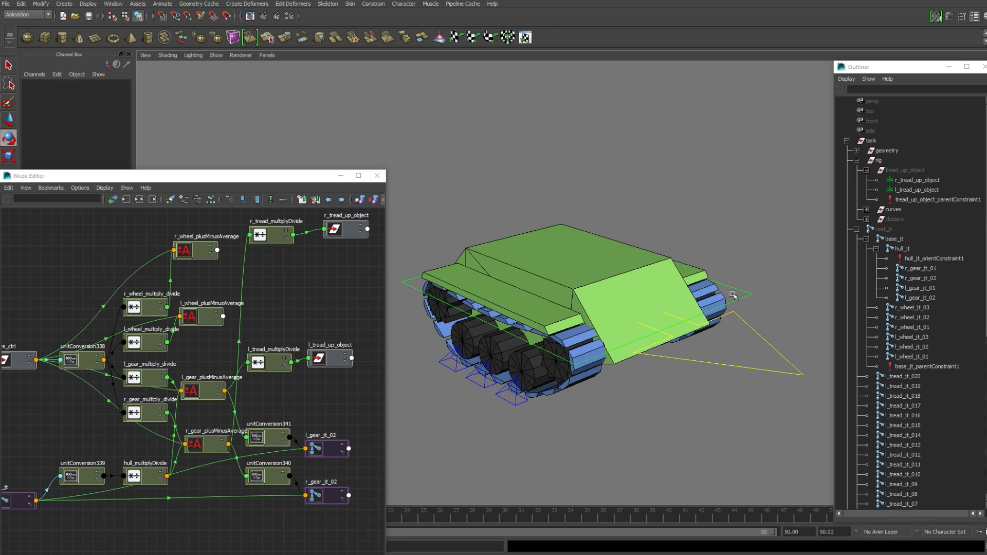
left_click(733, 295)
scroll(701, 294, "down", 3)
left_click_drag(587, 265, 564, 269)
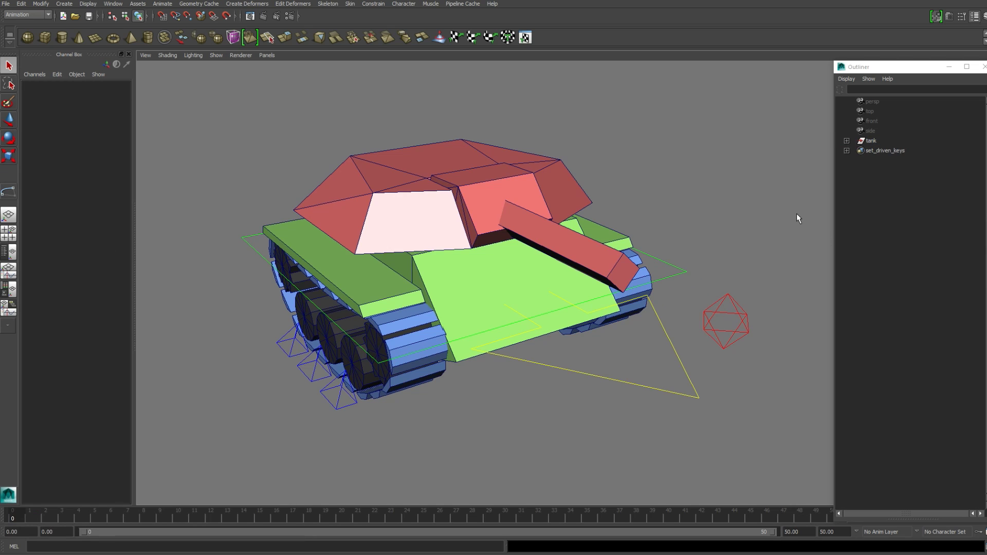
Move turret_ctrl to several positions around the tank to test how the turret and barrel aim at it.
left_click_drag(798, 219, 545, 247, "alt")
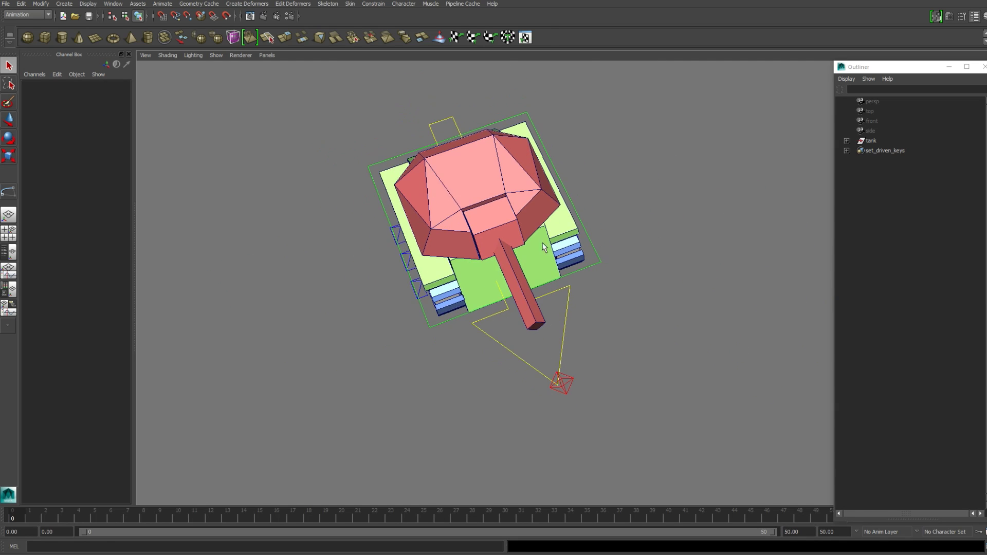
left_click(569, 380)
left_click_drag(569, 380, 550, 287, "alt")
key("w")
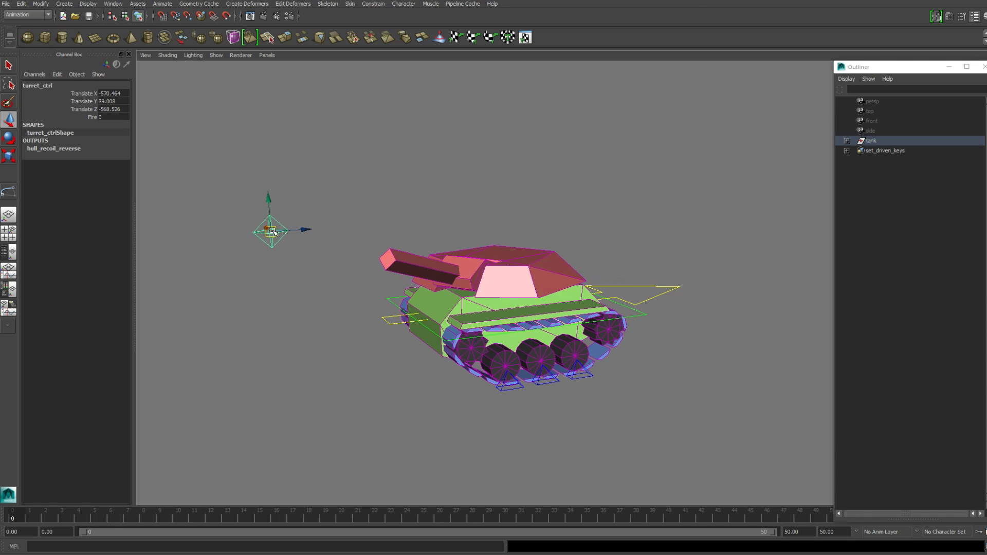
left_click_drag(273, 231, 462, 242, "alt")
scroll(463, 242, "down", 3)
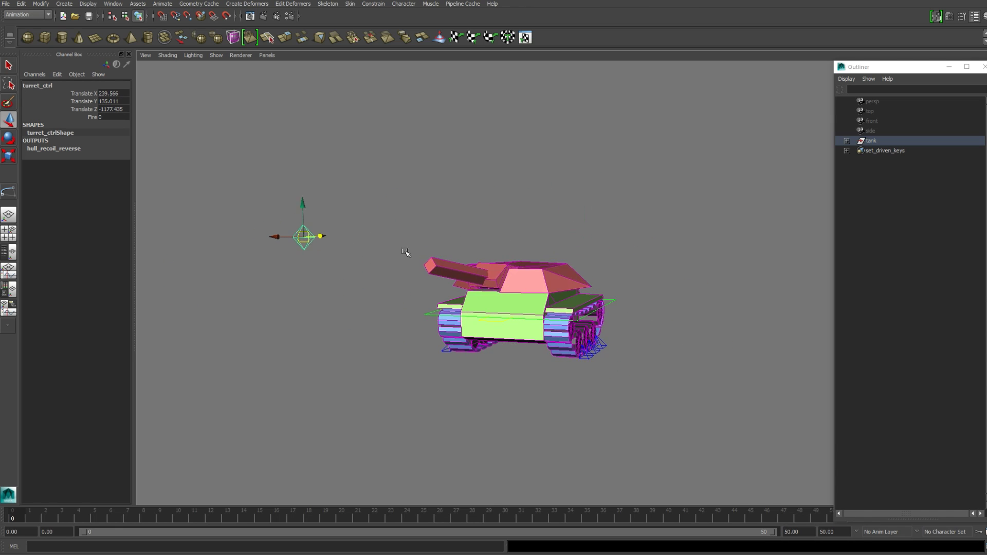
left_click_drag(405, 252, 508, 245, "alt")
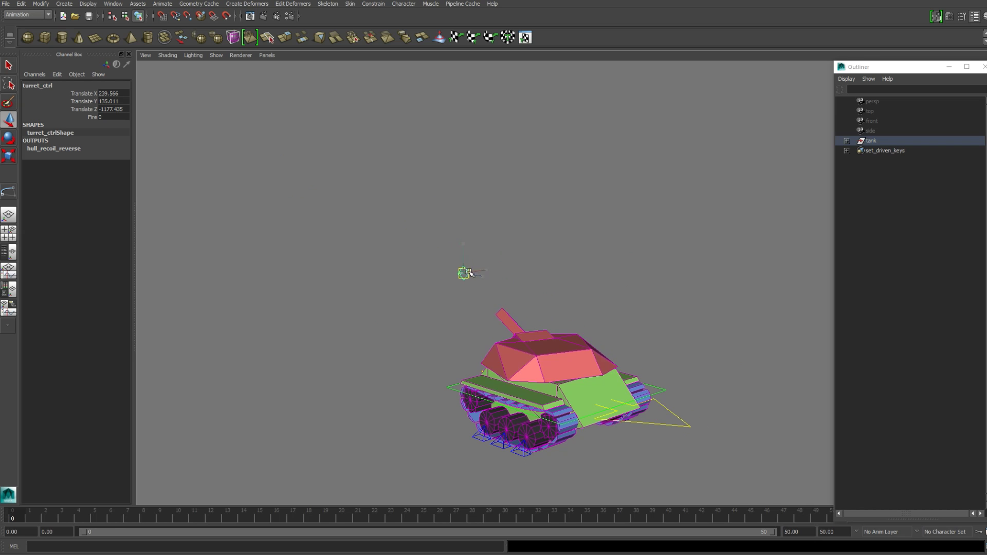
left_click_drag(469, 272, 754, 170)
left_click_drag(771, 313, 640, 310, "alt")
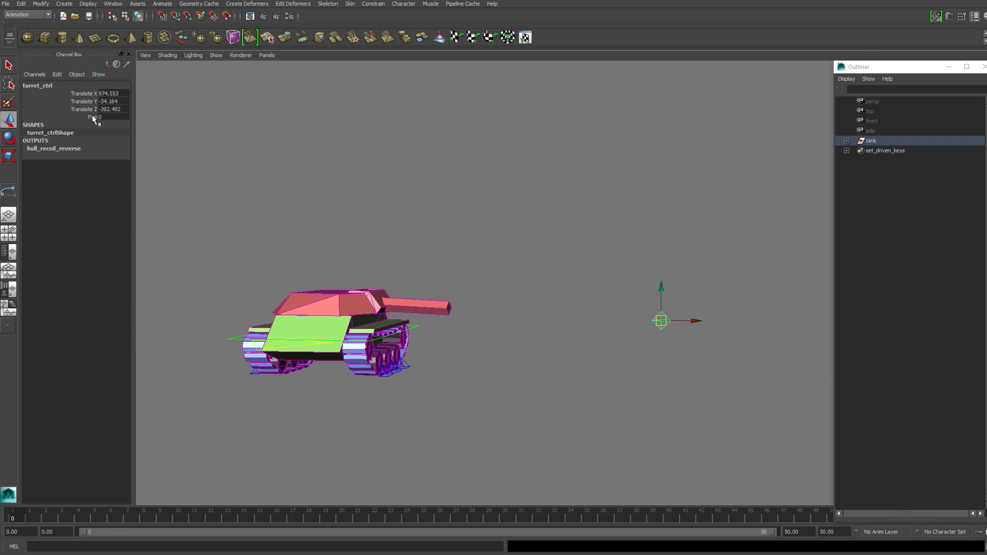
Test the recoil from different aiming directions by raising turret_ctrl's Fire value to about 0.5 and returning it to 0.
left_click_drag(334, 429, 348, 432, "alt")
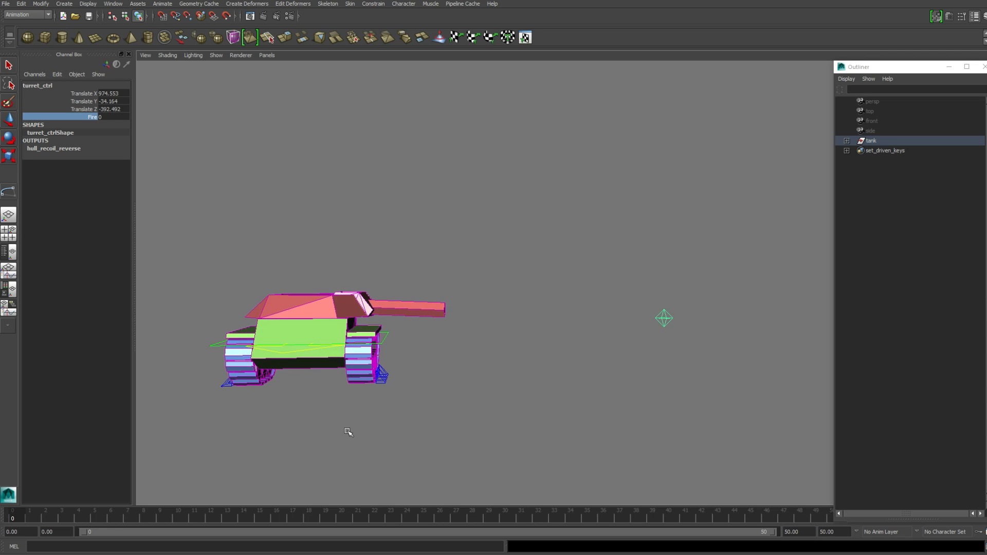
middle_click_drag(336, 433, 384, 434)
left_click_drag(221, 451, 359, 355, "alt")
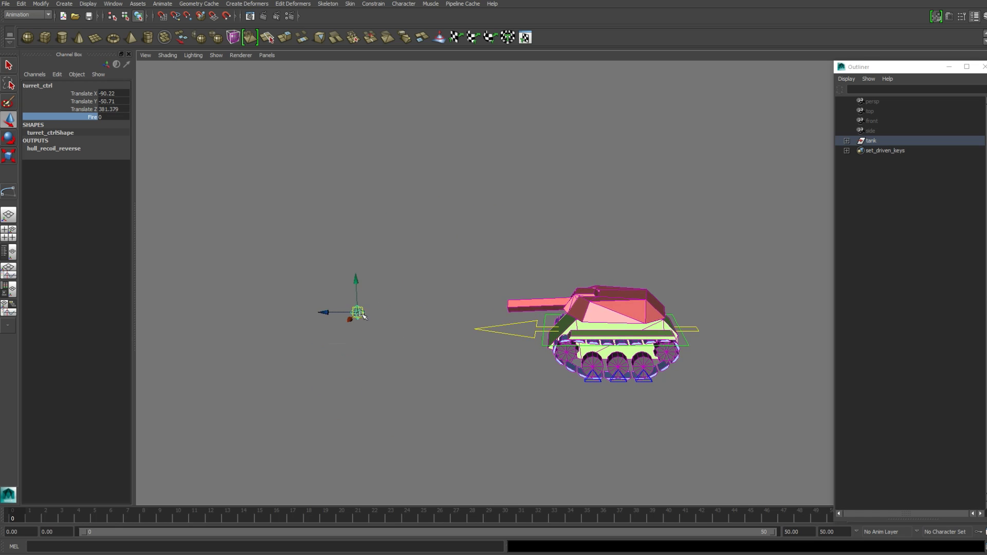
left_click_drag(358, 316, 287, 309, "alt")
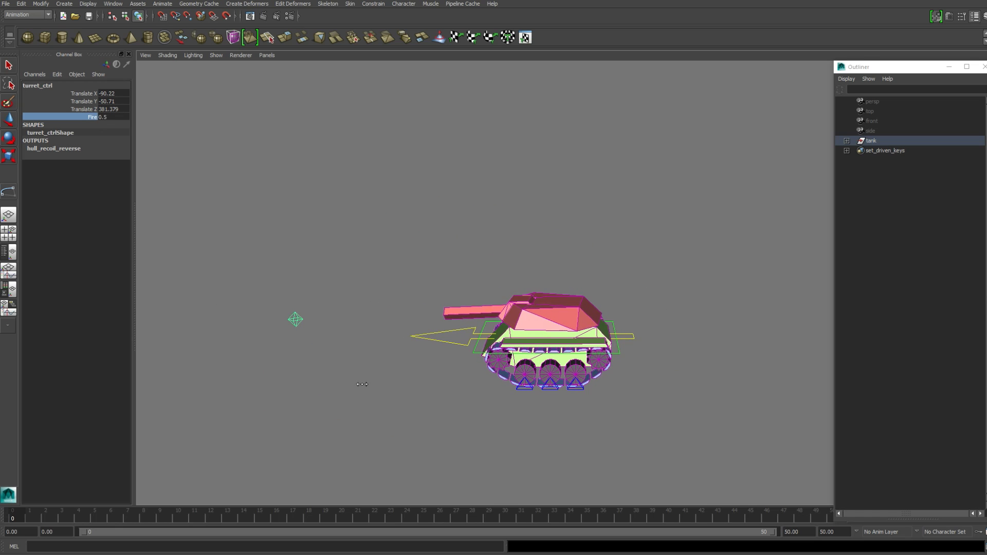
left_click_drag(146, 391, 469, 232, "alt")
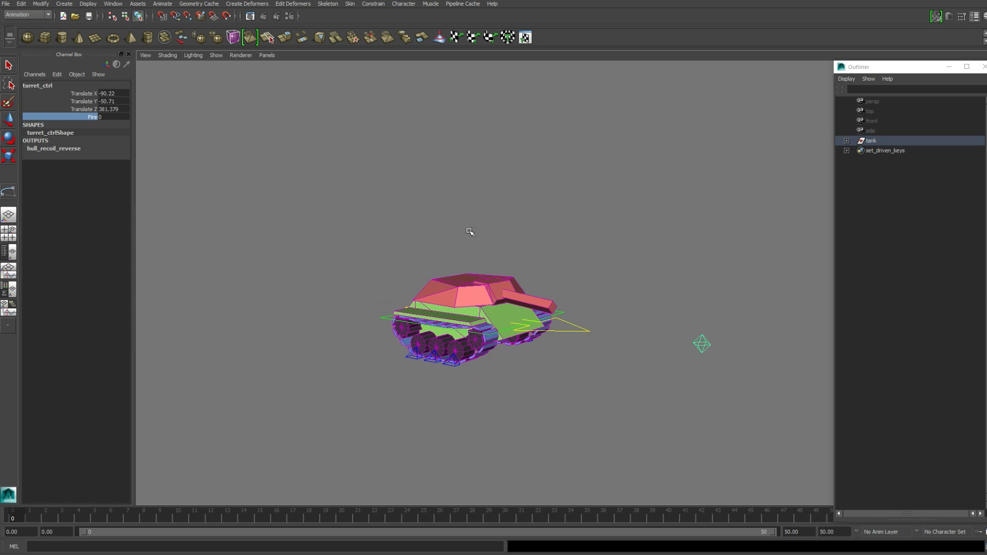
Reset turret_ctrl's Translate X, Y and Z to 0.
type("0")
key("Return")
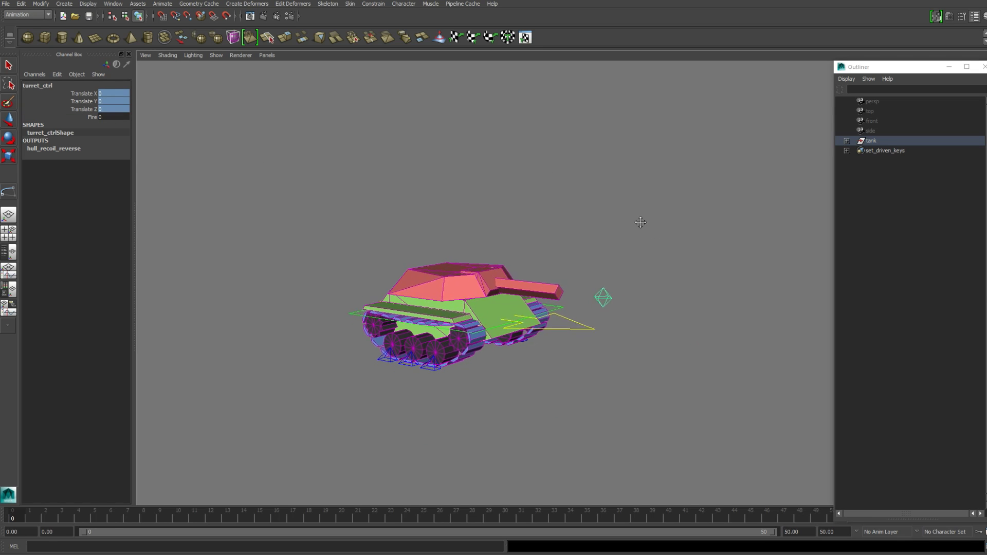
left_click_drag(643, 253, 744, 297, "alt")
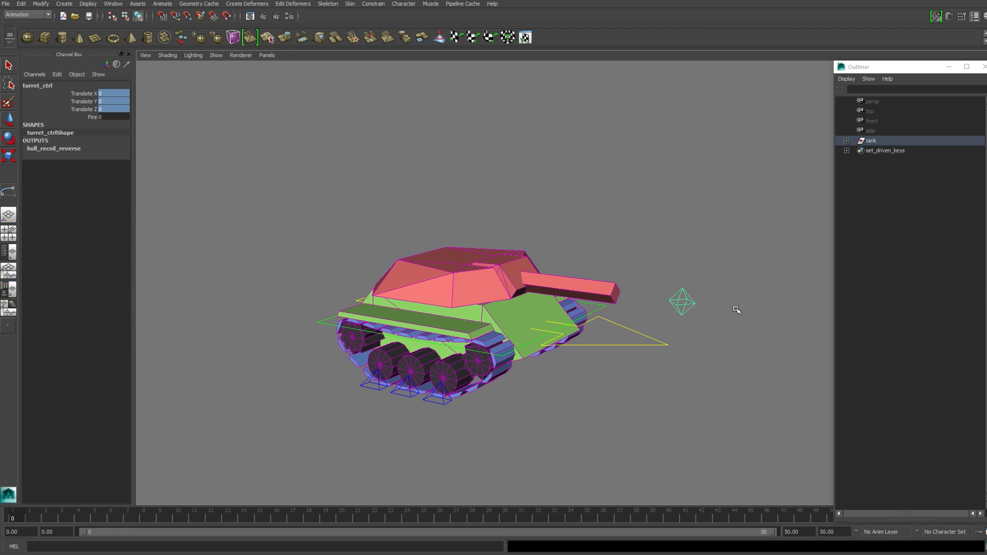